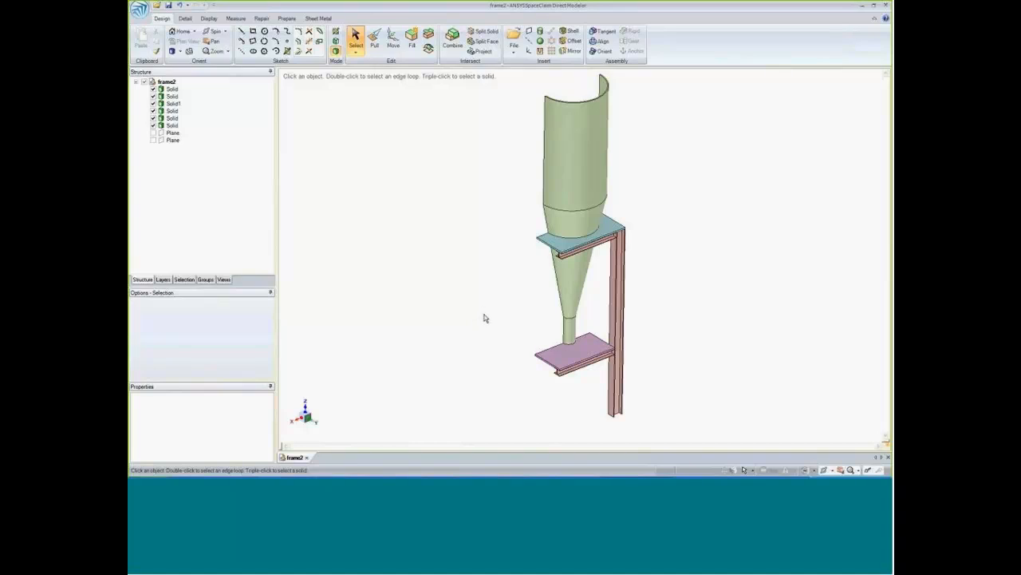
Extract beams from the upper horizontal member, the vertical column and the lower horizontal member of the frame.
{"action": "mouse_move", "coordinate": [485, 318]}
{"action": "middle_mouse_down"}
{"action": "mouse_move", "coordinate": [479, 298]}
{"action": "mouse_move", "coordinate": [481, 308]}
{"action": "middle_mouse_up"}
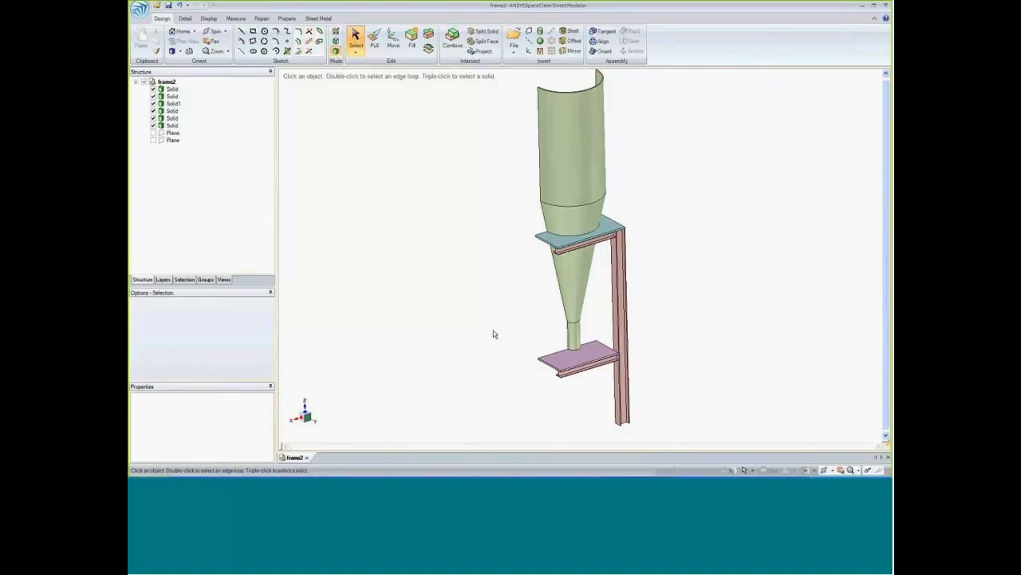
{"action": "left_click", "coordinate": [287, 18]}
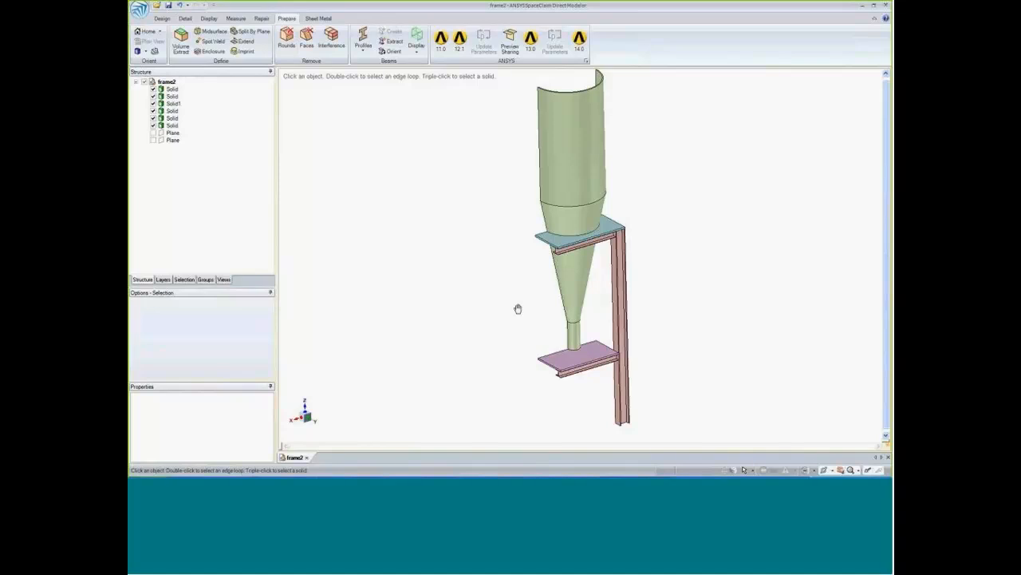
{"action": "middle_click_drag", "start_coordinate": [518, 308], "coordinate": [525, 288], "text": "ctrl"}
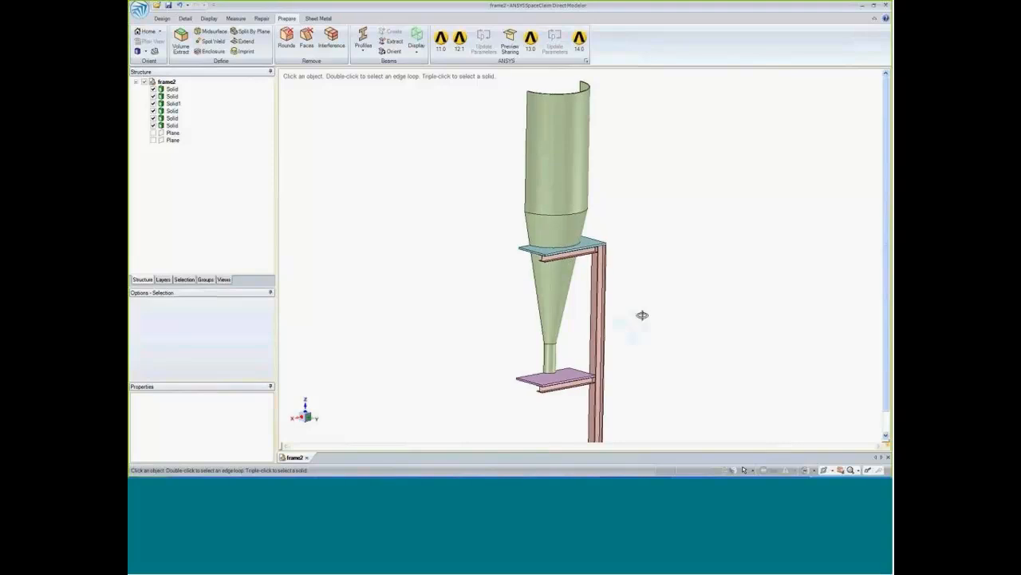
{"action": "scroll", "coordinate": [636, 303], "scroll_direction": "up", "scroll_amount": 5}
{"action": "middle_click_drag", "start_coordinate": [656, 303], "coordinate": [698, 297], "text": "ctrl"}
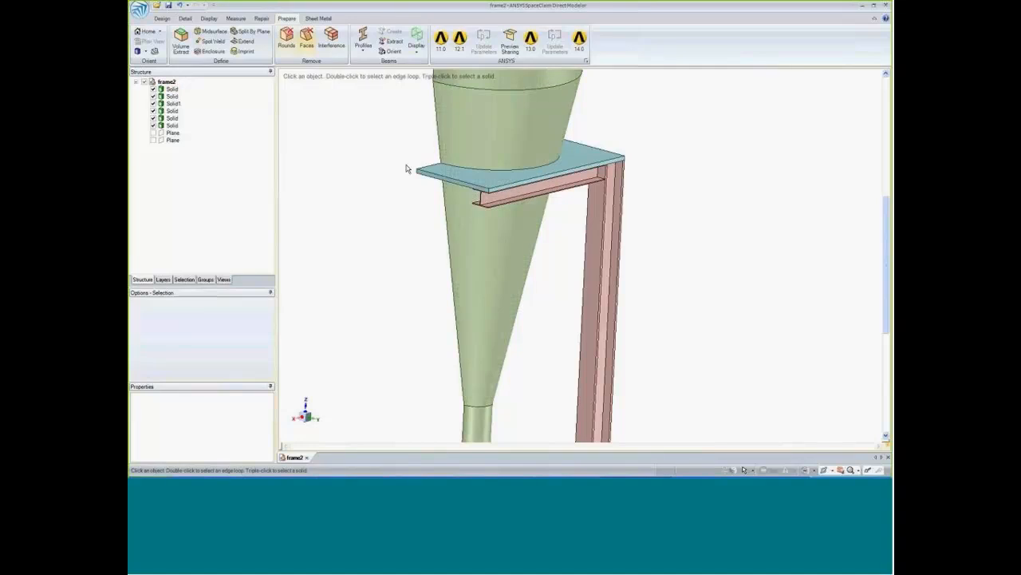
{"action": "left_click", "coordinate": [393, 41]}
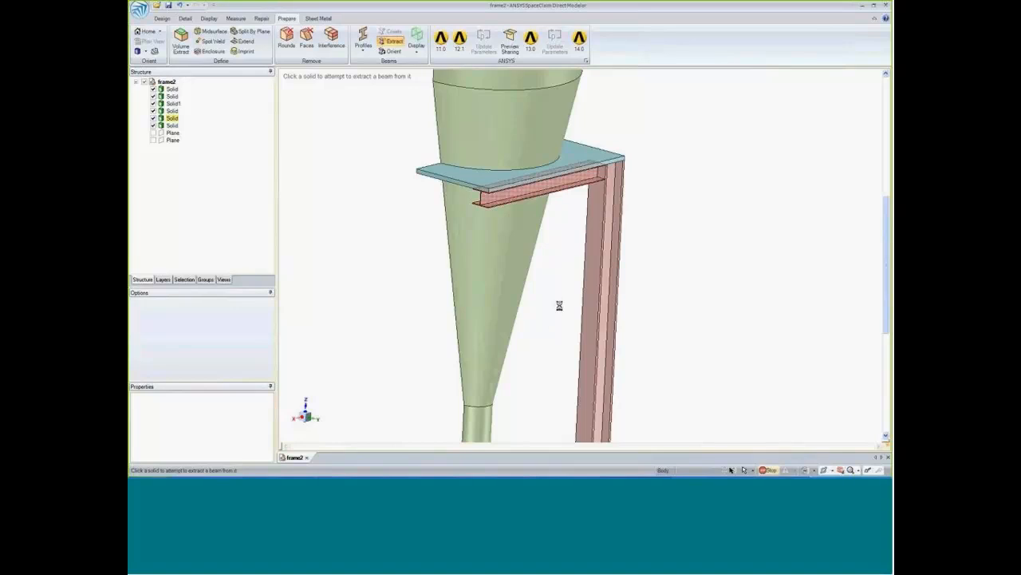
{"action": "middle_click_drag", "start_coordinate": [546, 351], "coordinate": [552, 303], "text": "shift"}
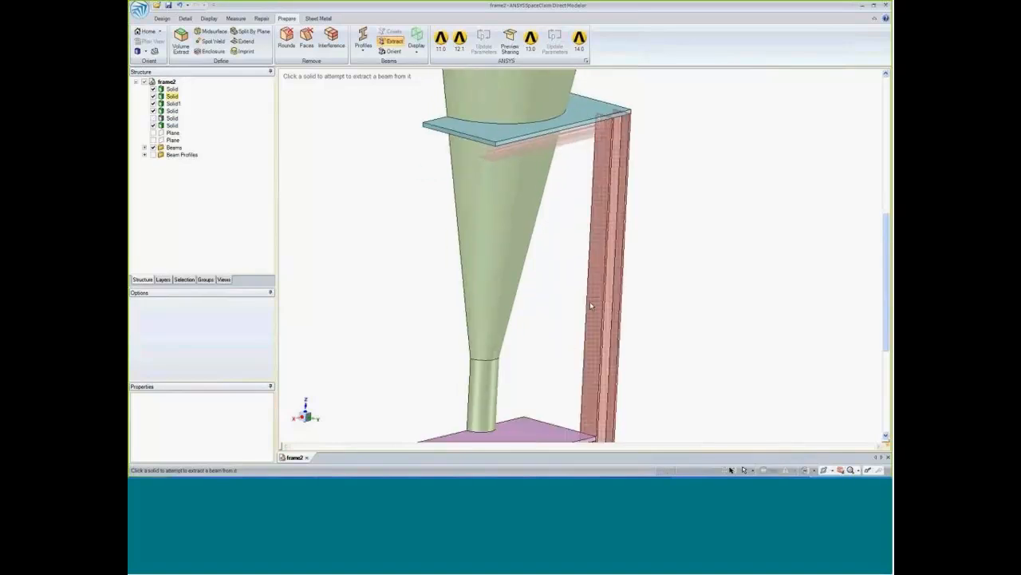
{"action": "left_click", "coordinate": [592, 303]}
{"action": "middle_click_drag", "start_coordinate": [552, 356], "coordinate": [565, 166], "text": "shift"}
{"action": "left_click", "coordinate": [556, 312]}
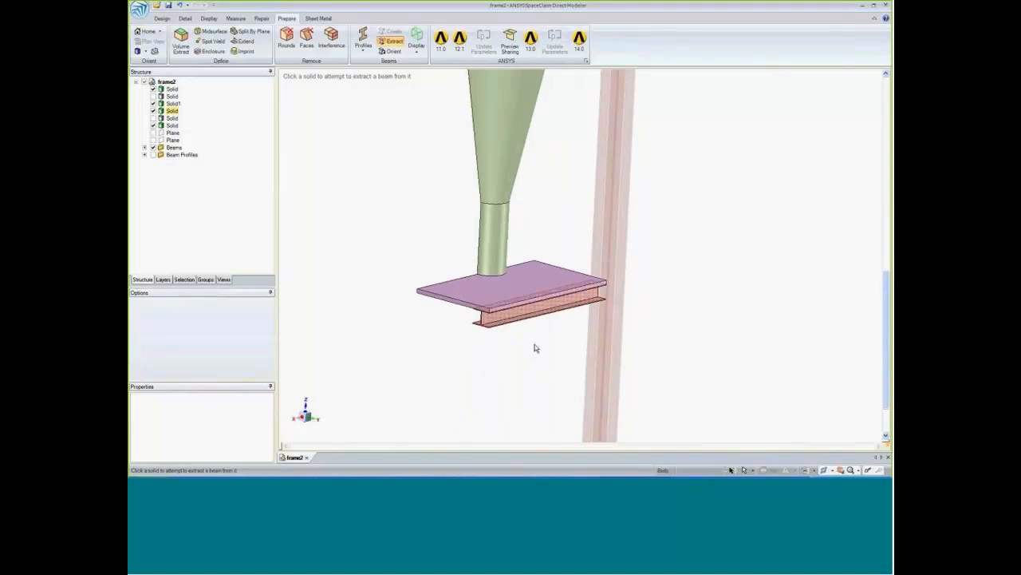
Open Extracted Profile1 to view the beam cross-section, and return to the structure tree of the frame2 model.
{"action": "scroll", "coordinate": [478, 340], "scroll_direction": "up", "scroll_amount": 8}
{"action": "middle_click_drag", "start_coordinate": [520, 306], "coordinate": [515, 353], "text": "shift"}
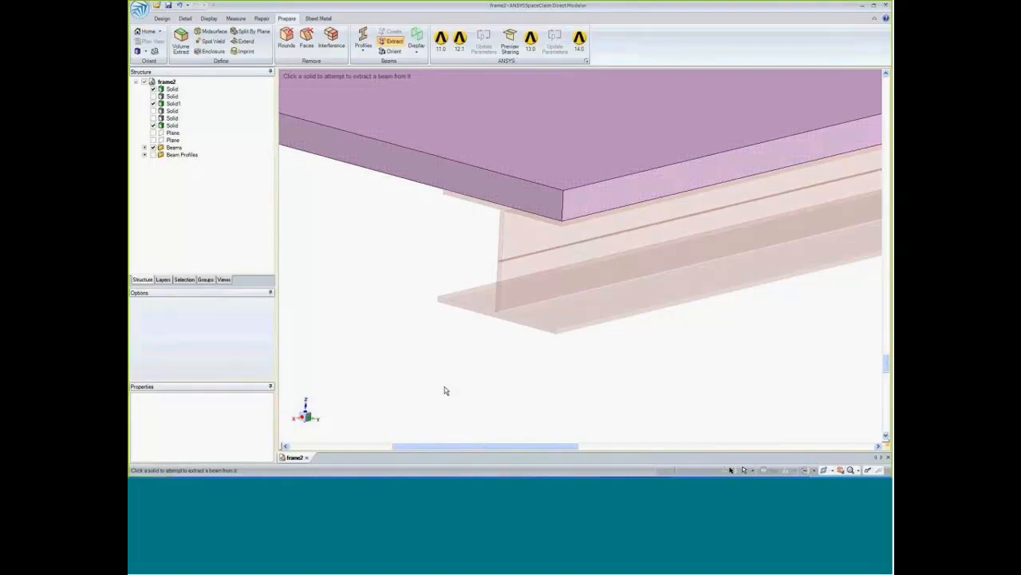
{"action": "scroll", "coordinate": [433, 387], "scroll_direction": "down", "scroll_amount": 5}
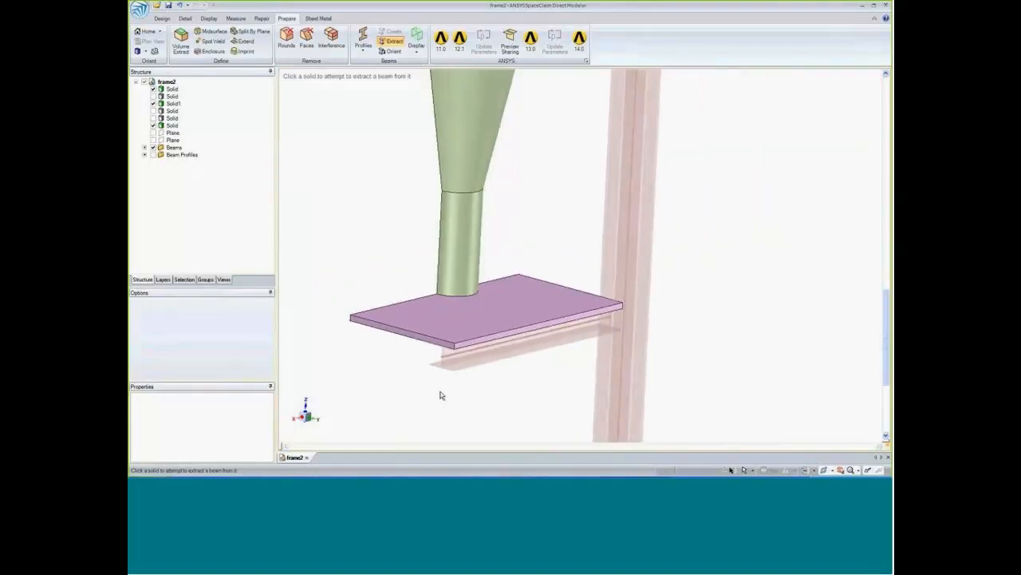
{"action": "scroll", "coordinate": [442, 396], "scroll_direction": "down", "scroll_amount": 3}
{"action": "middle_click_drag", "start_coordinate": [519, 253], "coordinate": [546, 291], "text": "shift"}
{"action": "middle_click_drag", "start_coordinate": [546, 290], "coordinate": [528, 292]}
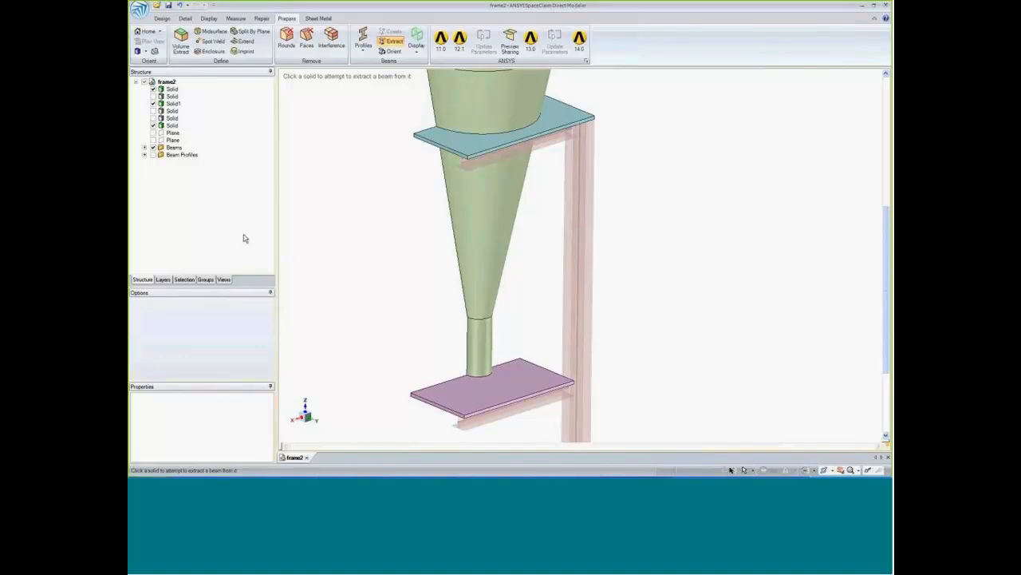
{"action": "left_click", "coordinate": [145, 154]}
{"action": "left_click", "coordinate": [195, 162]}
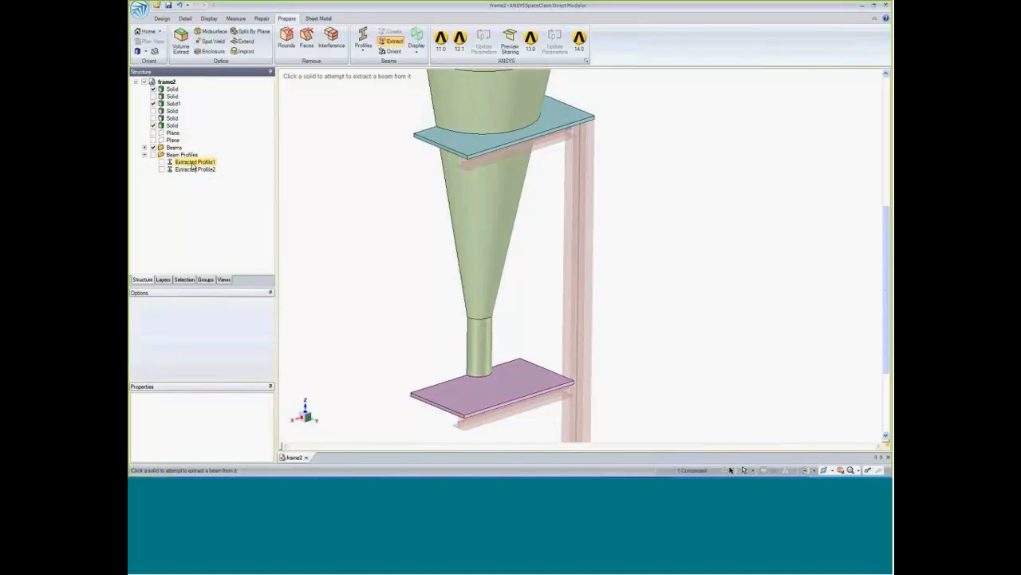
{"action": "right_click", "coordinate": [193, 164]}
{"action": "left_click", "coordinate": [231, 167]}
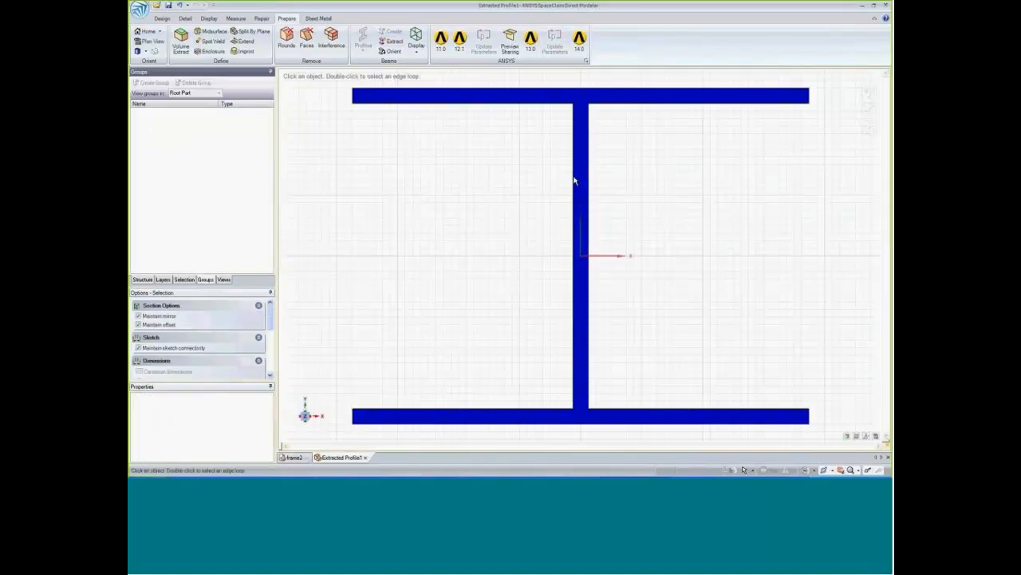
{"action": "left_click", "coordinate": [367, 458]}
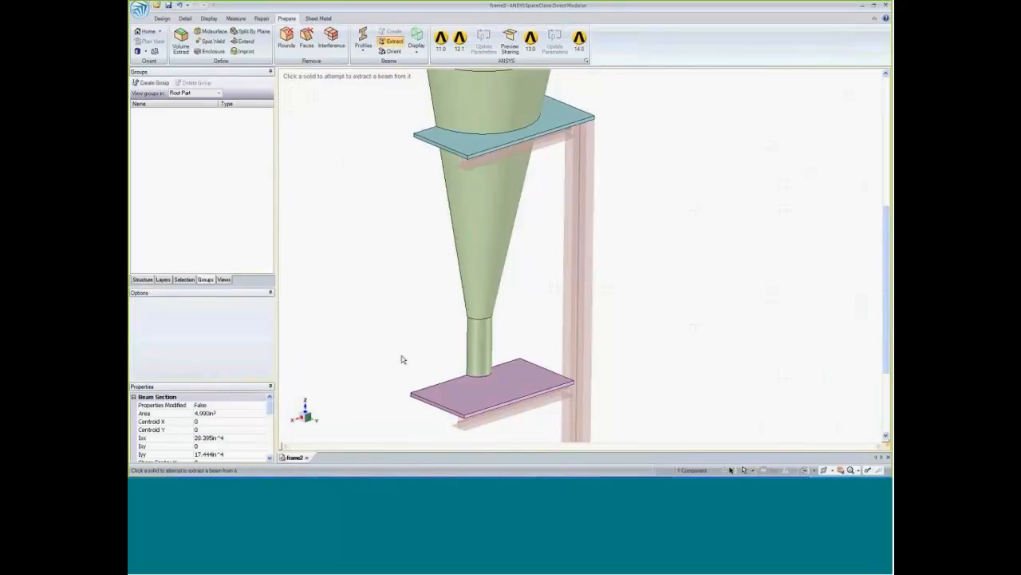
{"action": "left_click", "coordinate": [143, 281]}
Create midsurfaces for the lower plate, the upper plate and the hopper from their selected faces.
{"action": "scroll", "coordinate": [363, 261], "scroll_direction": "up", "scroll_amount": 1}
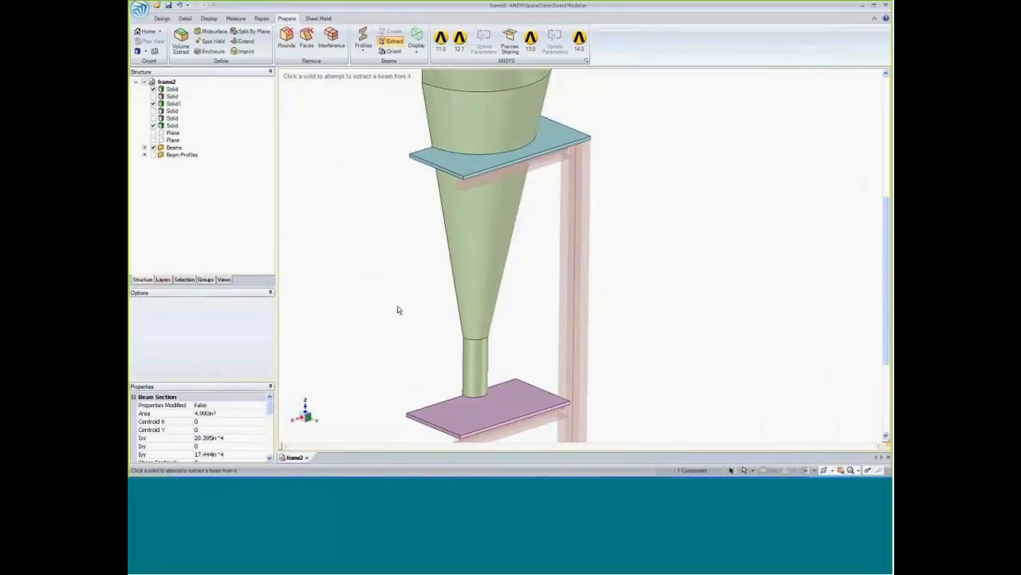
{"action": "left_click", "coordinate": [209, 32]}
{"action": "scroll", "coordinate": [411, 347], "scroll_direction": "down", "scroll_amount": 1}
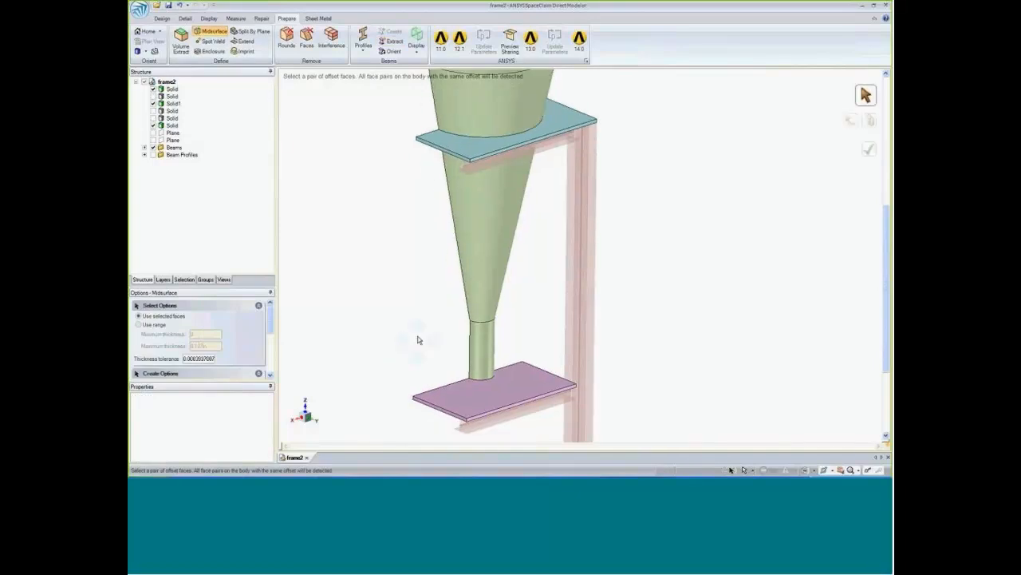
{"action": "middle_click_drag", "start_coordinate": [418, 340], "coordinate": [413, 347]}
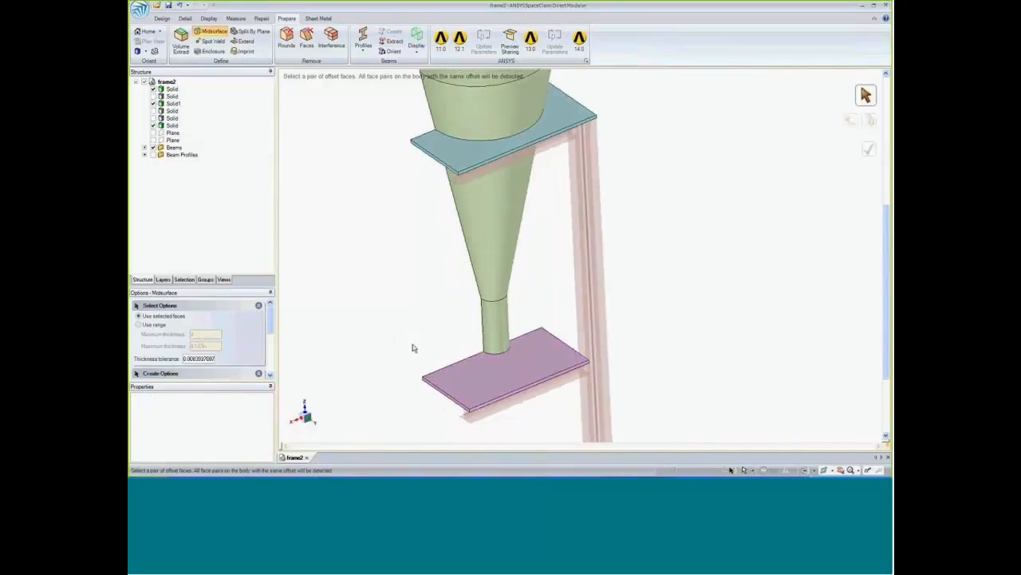
{"action": "left_click", "coordinate": [451, 387]}
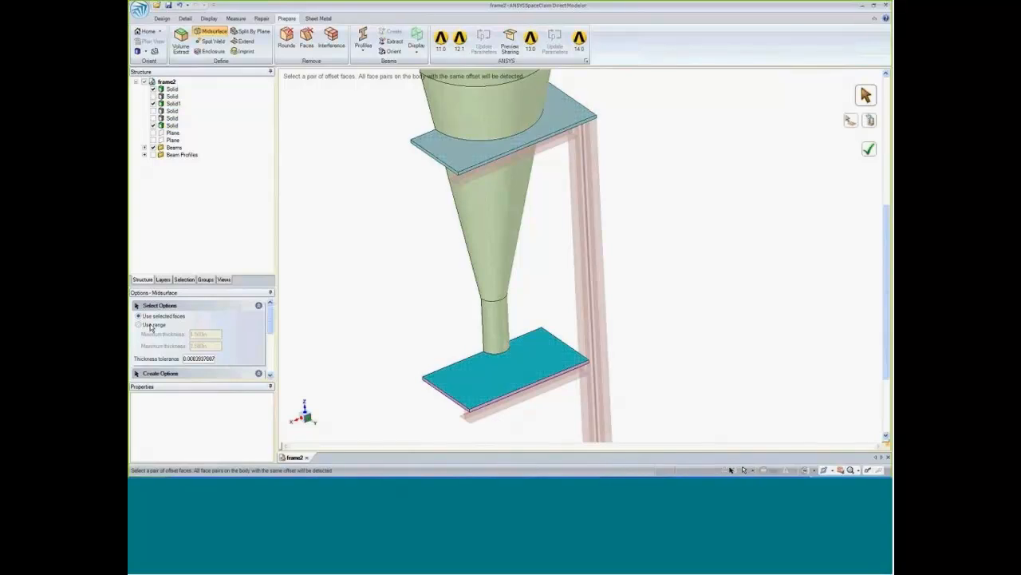
{"action": "left_click", "coordinate": [443, 144]}
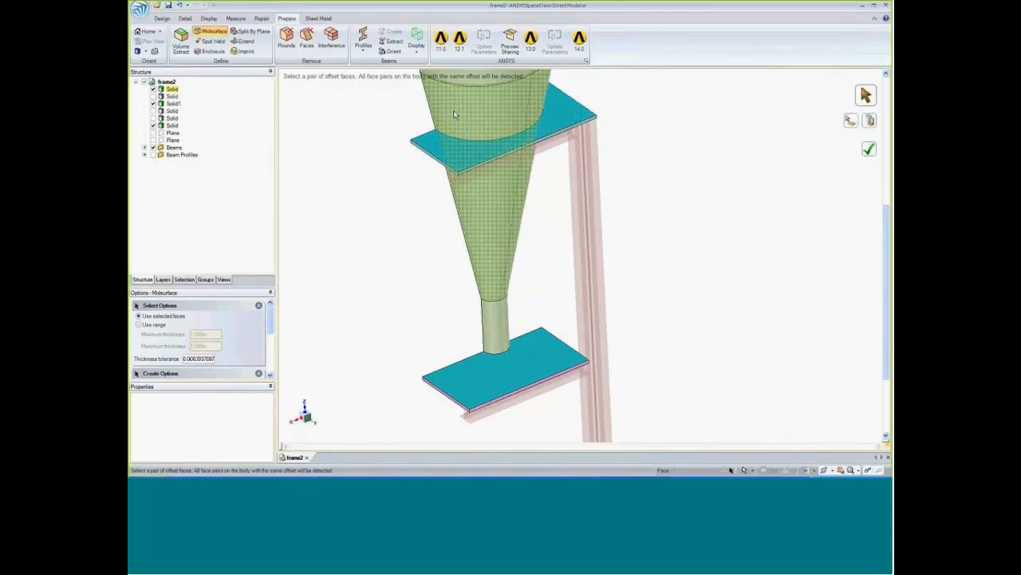
{"action": "left_click", "coordinate": [454, 112]}
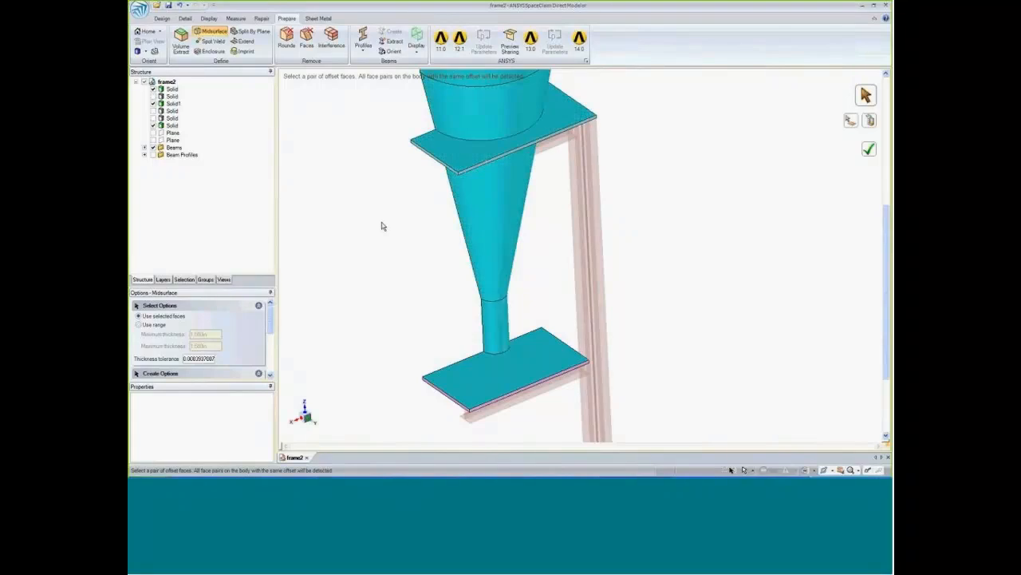
{"action": "key", "text": "Return"}
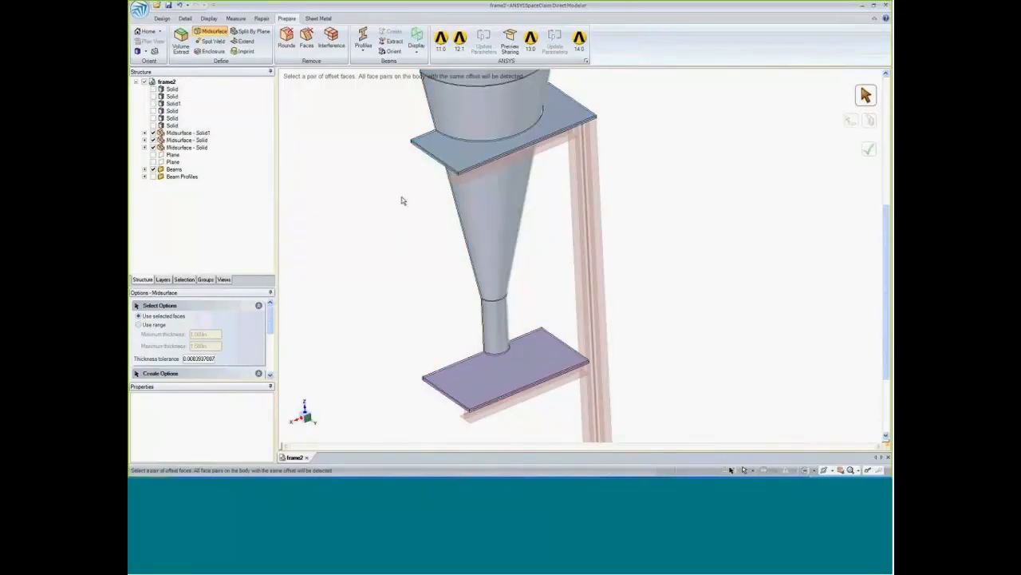
Examine the upper plate's midsurface within its original thickness and its position relative to the horizontal beam beneath it.
{"action": "middle_click_drag", "start_coordinate": [405, 191], "coordinate": [428, 278], "text": "shift"}
{"action": "scroll", "coordinate": [431, 269], "scroll_direction": "up", "scroll_amount": 9}
{"action": "middle_click_drag", "start_coordinate": [502, 201], "coordinate": [451, 279], "text": "shift"}
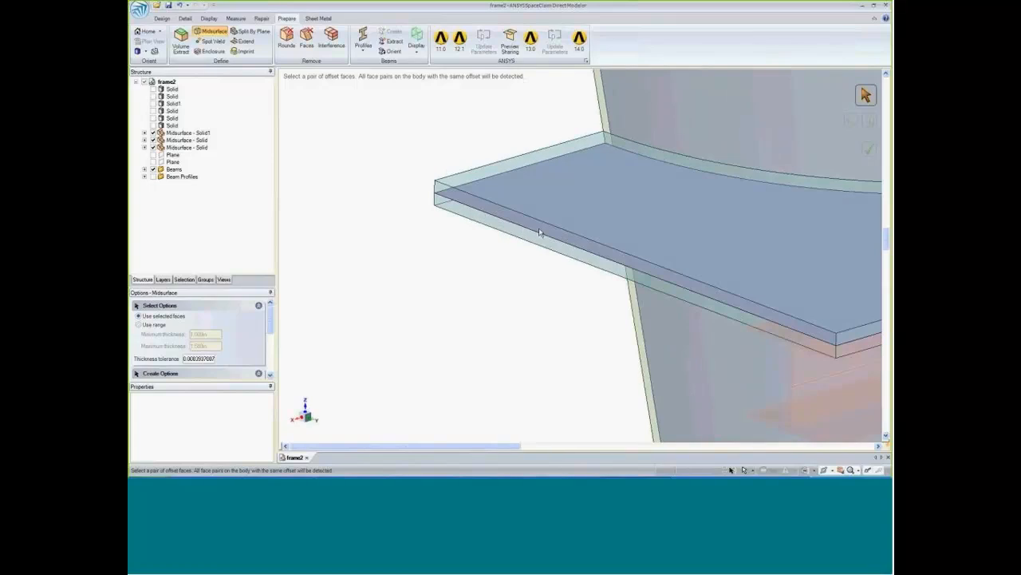
{"action": "middle_click_drag", "start_coordinate": [515, 366], "coordinate": [409, 279], "text": "shift"}
{"action": "scroll", "coordinate": [405, 318], "scroll_direction": "down", "scroll_amount": 5}
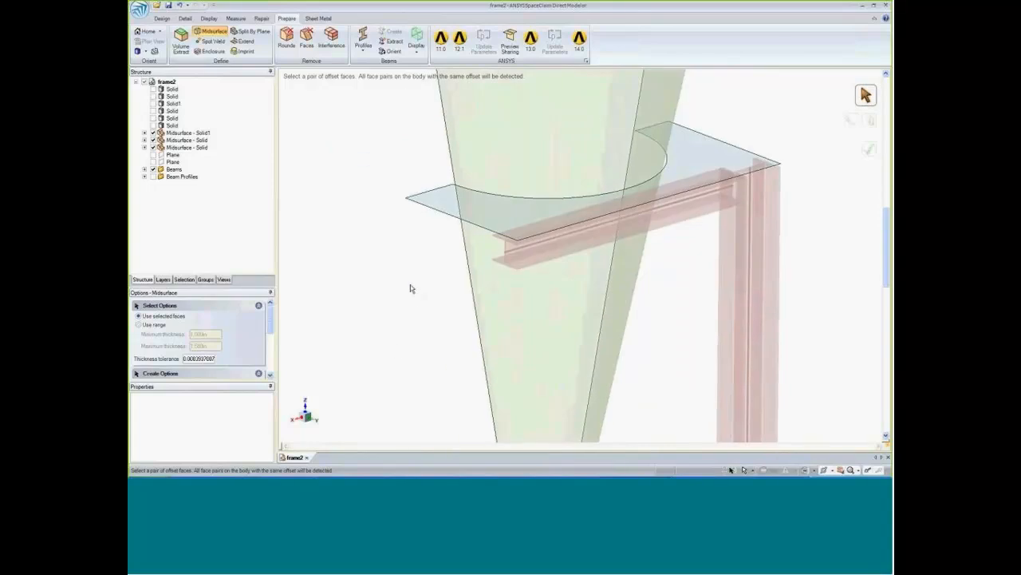
{"action": "middle_click_drag", "start_coordinate": [407, 287], "coordinate": [383, 286]}
{"action": "scroll", "coordinate": [432, 181], "scroll_direction": "up", "scroll_amount": 4}
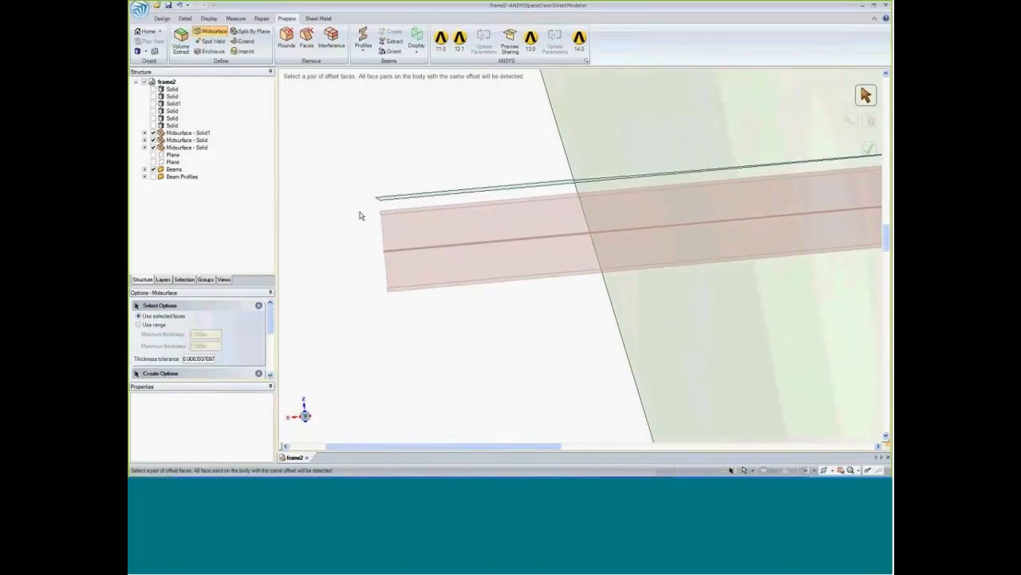
{"action": "middle_click_drag", "start_coordinate": [358, 214], "coordinate": [363, 215]}
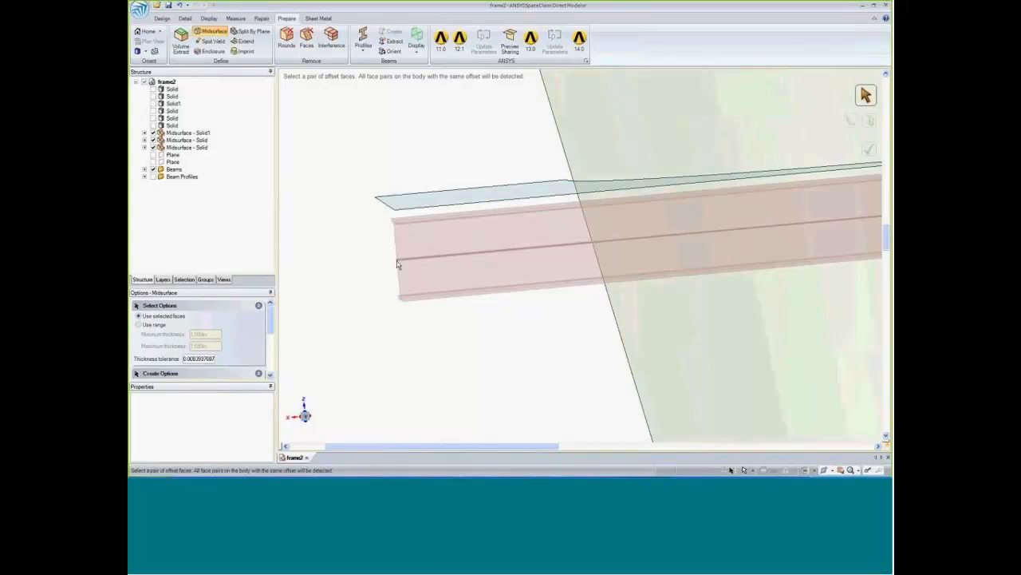
{"action": "middle_click_drag", "start_coordinate": [364, 291], "coordinate": [364, 295]}
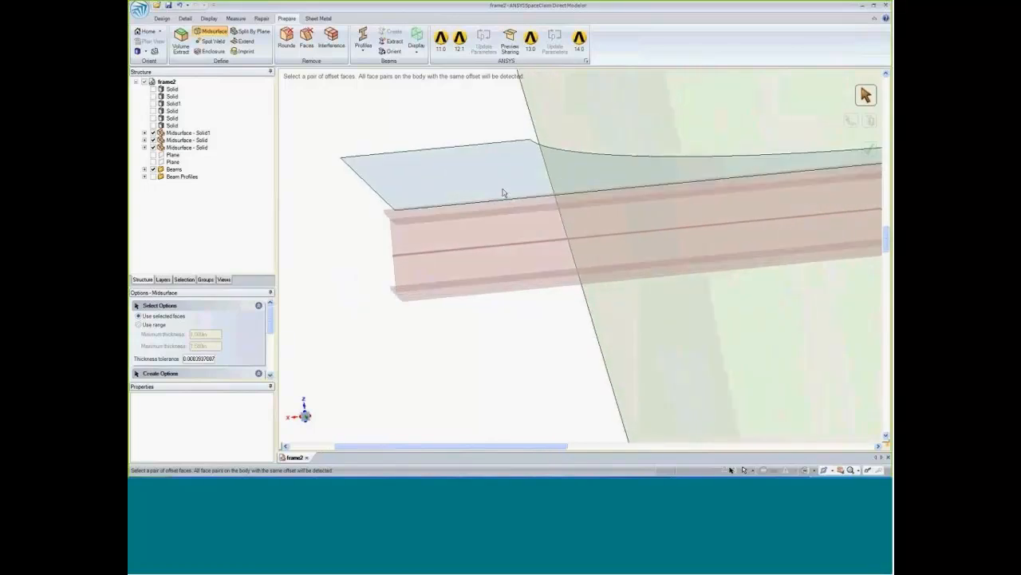
{"action": "middle_click_drag", "start_coordinate": [358, 324], "coordinate": [380, 282]}
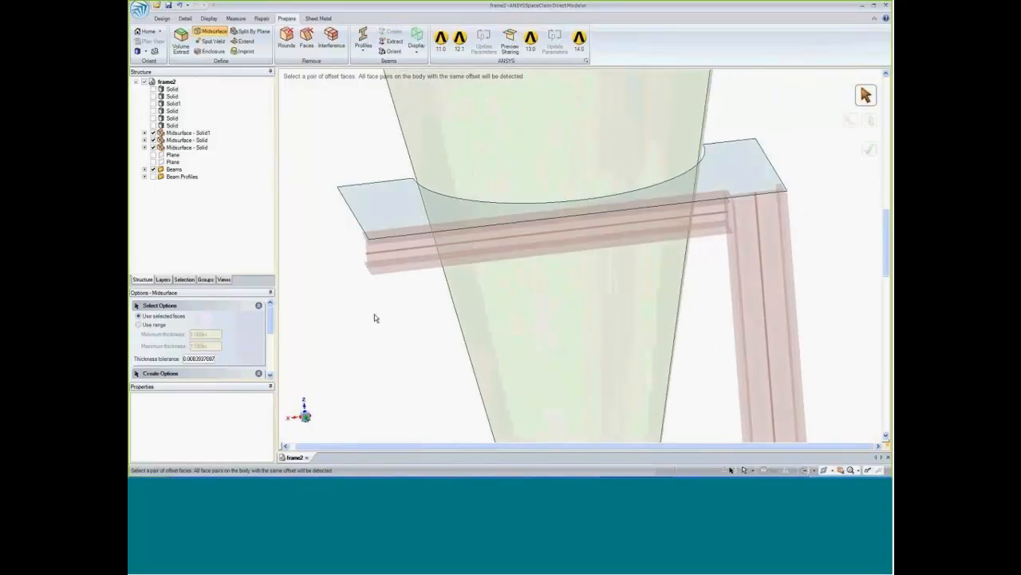
Select the upper and lower horizontal beams together for the Move tool.
{"action": "left_click", "coordinate": [162, 18]}
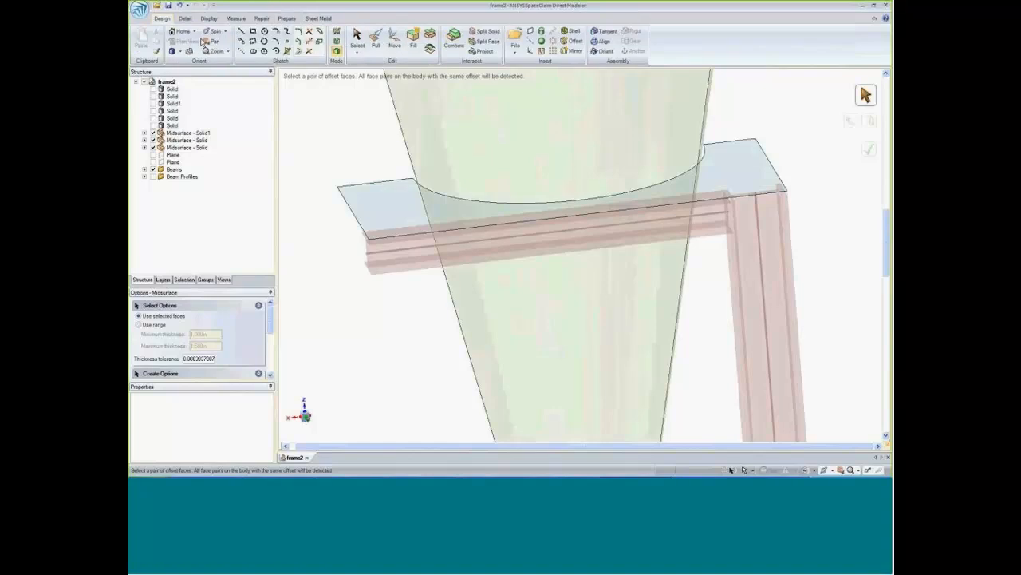
{"action": "left_click", "coordinate": [395, 40]}
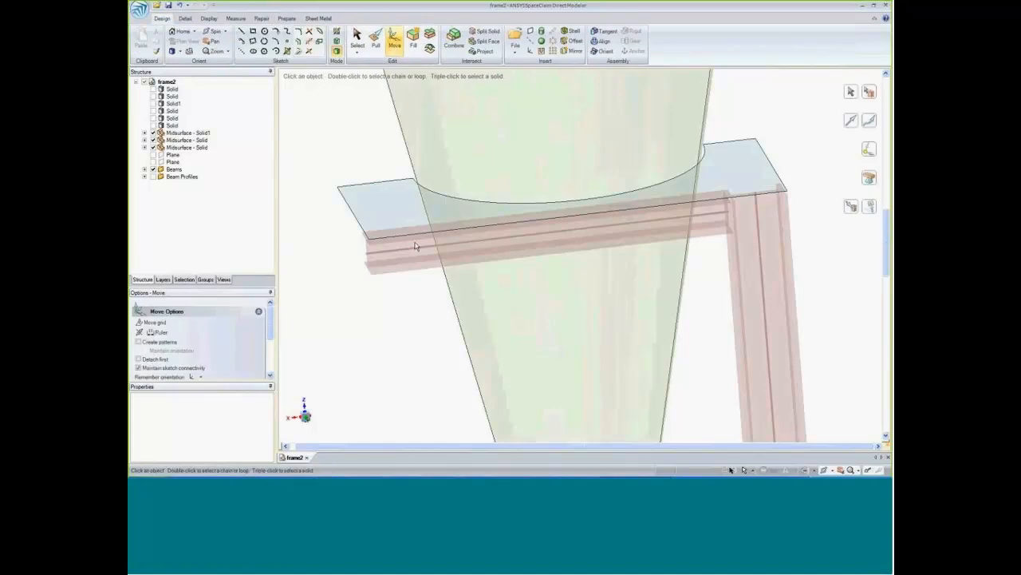
{"action": "left_click", "coordinate": [415, 246]}
{"action": "middle_click_drag", "start_coordinate": [400, 362], "coordinate": [396, 324], "text": "ctrl"}
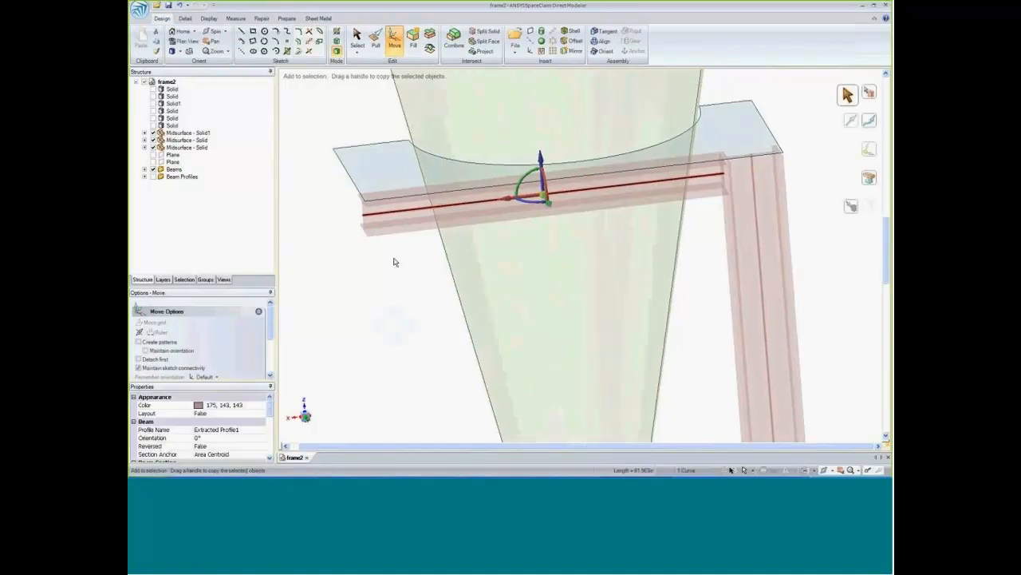
{"action": "scroll", "coordinate": [398, 265], "scroll_direction": "up", "scroll_amount": 3}
{"action": "scroll", "coordinate": [399, 265], "scroll_direction": "down", "scroll_amount": 7}
{"action": "middle_click_drag", "start_coordinate": [399, 265], "coordinate": [408, 168], "text": "ctrl"}
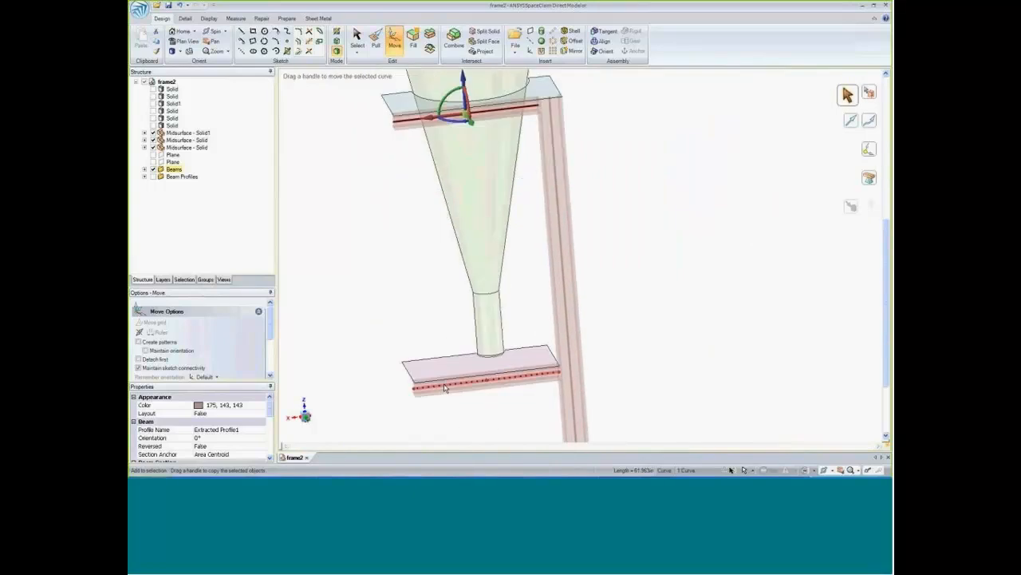
{"action": "left_click", "coordinate": [444, 388], "text": "ctrl"}
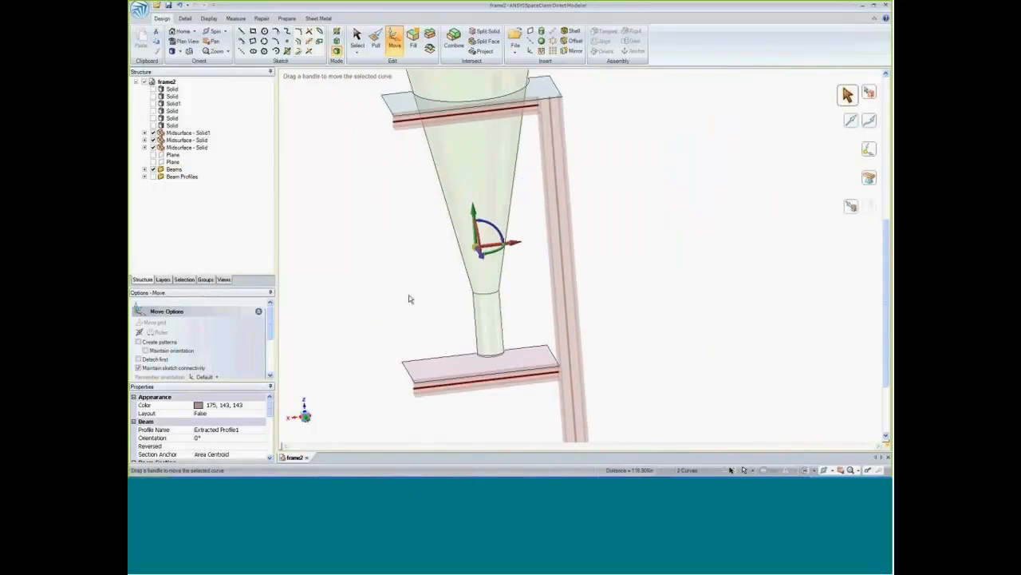
Anchor the move handle at the free end of the upper horizontal beam's centerline.
{"action": "middle_click_drag", "start_coordinate": [410, 299], "coordinate": [414, 283]}
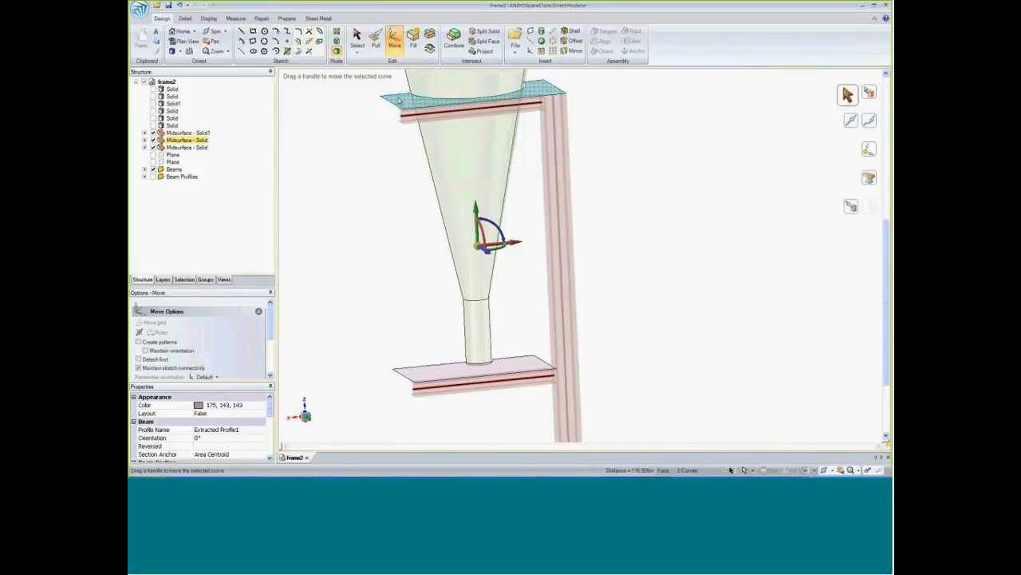
{"action": "scroll", "coordinate": [406, 251], "scroll_direction": "up", "scroll_amount": 5}
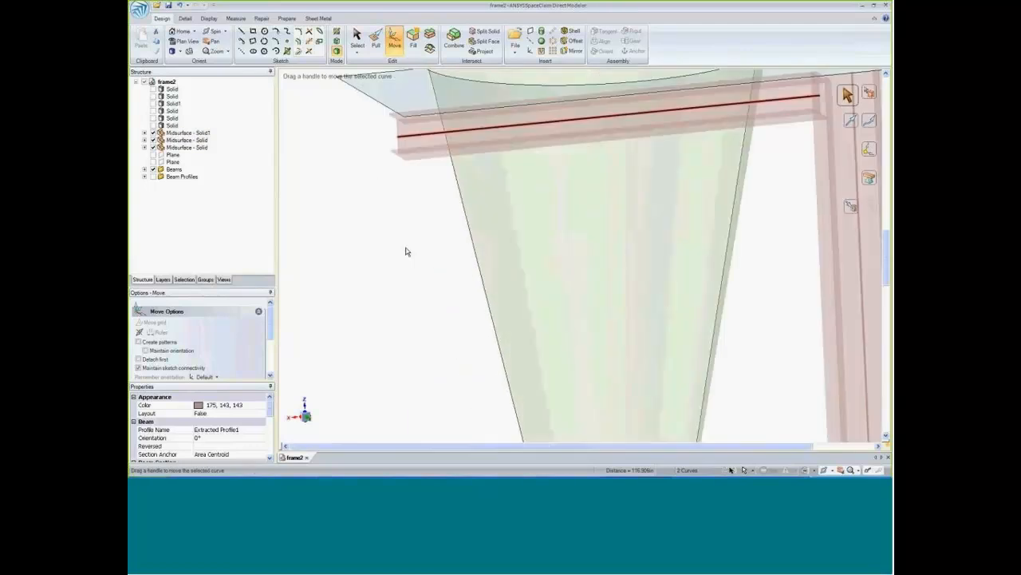
{"action": "scroll", "coordinate": [418, 359], "scroll_direction": "down", "scroll_amount": 4}
{"action": "left_click", "coordinate": [865, 153]}
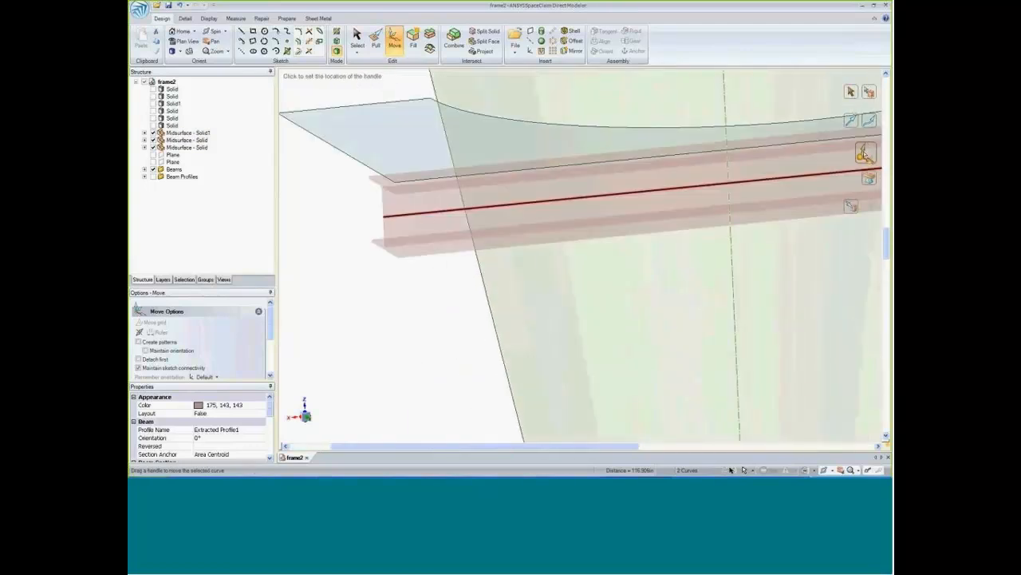
{"action": "left_click", "coordinate": [384, 217]}
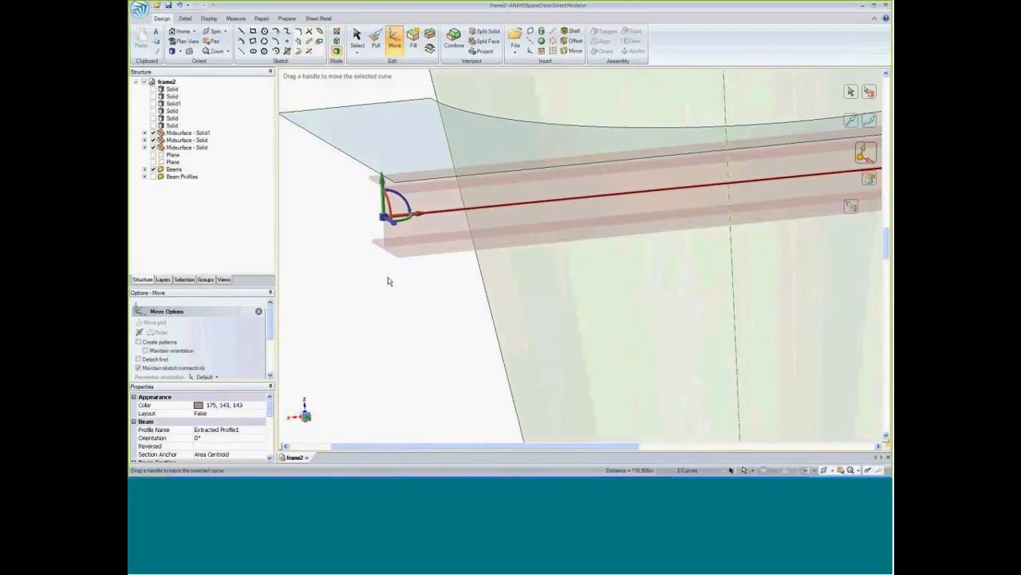
Move both horizontal beams vertically until the upper beam's centerline lies on the upper plate's midsurface, using Up To.
{"action": "middle_click_drag", "start_coordinate": [428, 305], "coordinate": [433, 353], "text": "ctrl"}
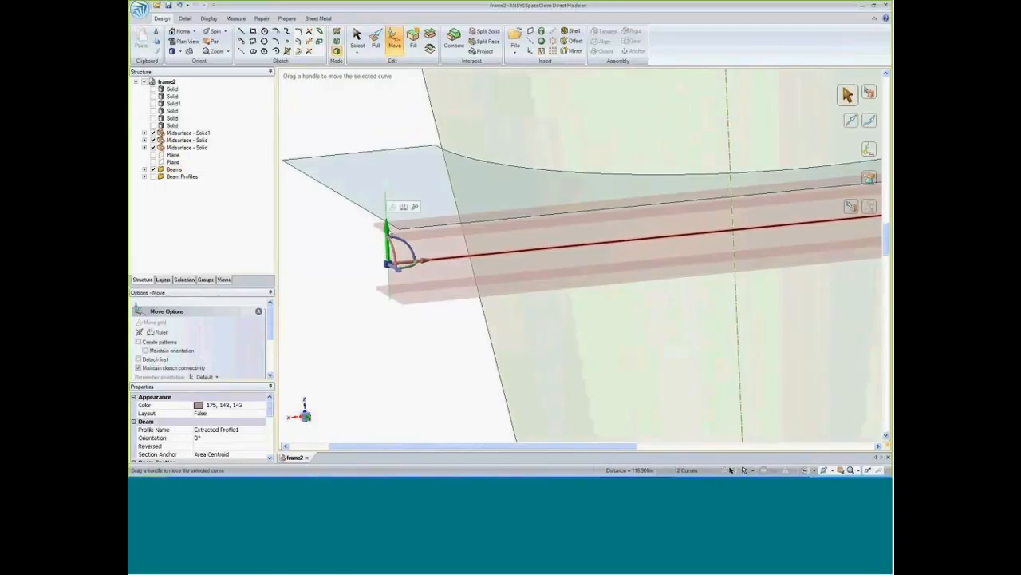
{"action": "left_click", "coordinate": [407, 196]}
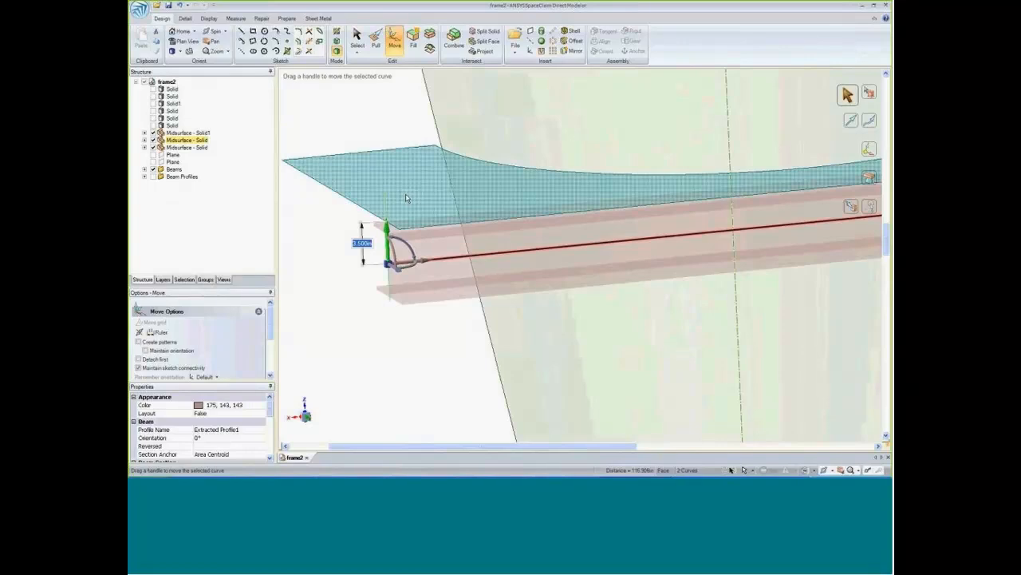
{"action": "left_click", "coordinate": [406, 198]}
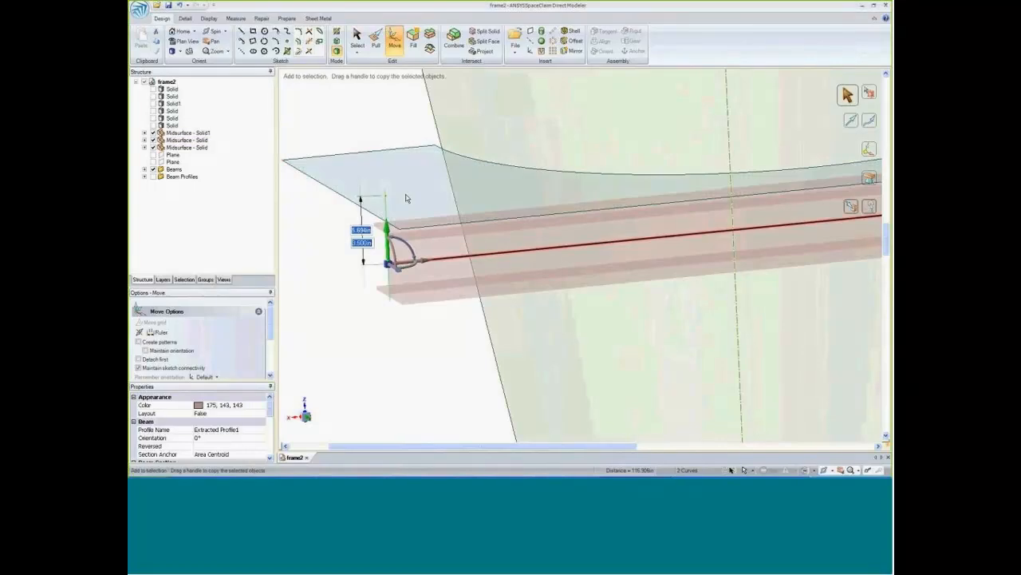
{"action": "key", "text": "ctrl+z"}
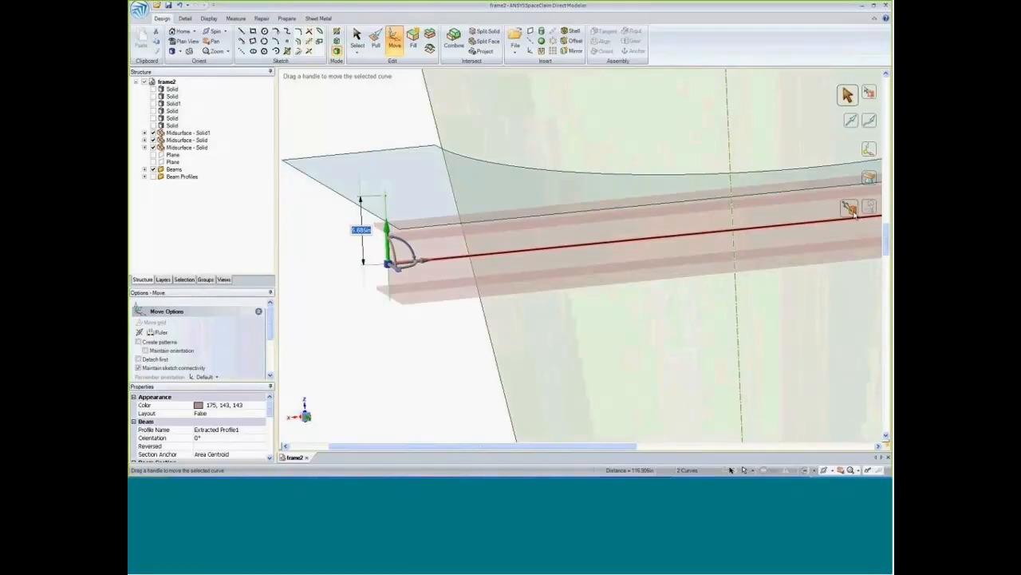
{"action": "left_click", "coordinate": [847, 207]}
{"action": "left_click", "coordinate": [416, 198]}
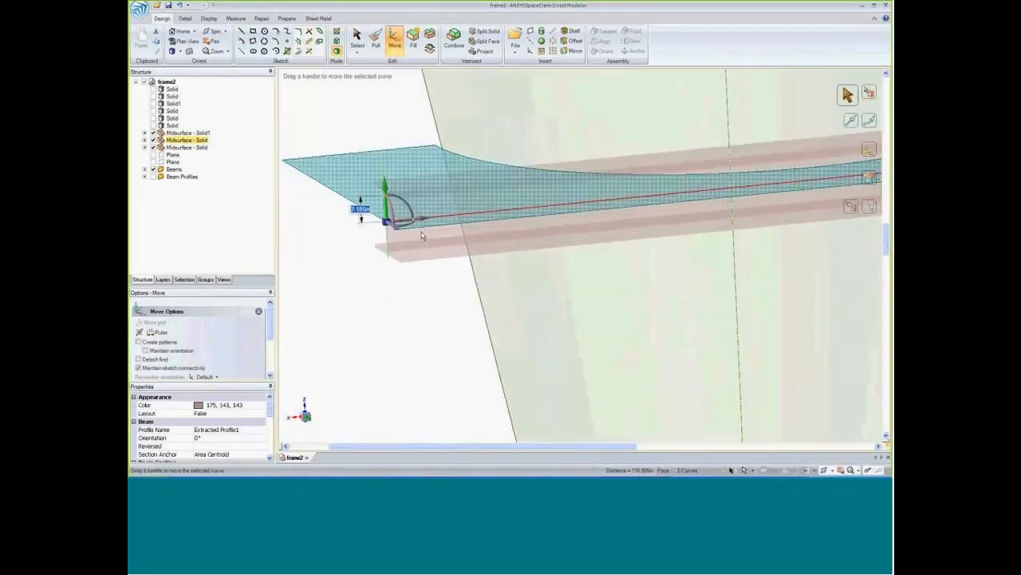
Orient the upper and lower horizontal beams together, offsetting their profiles 3.5 in below their centerlines.
{"action": "middle_click_drag", "start_coordinate": [419, 388], "coordinate": [428, 397]}
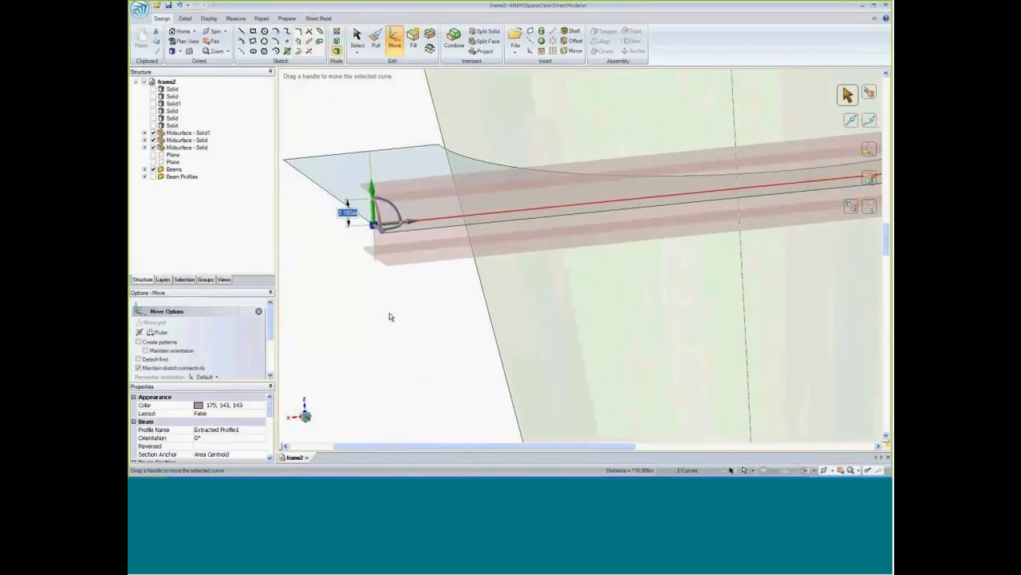
{"action": "left_click", "coordinate": [286, 17]}
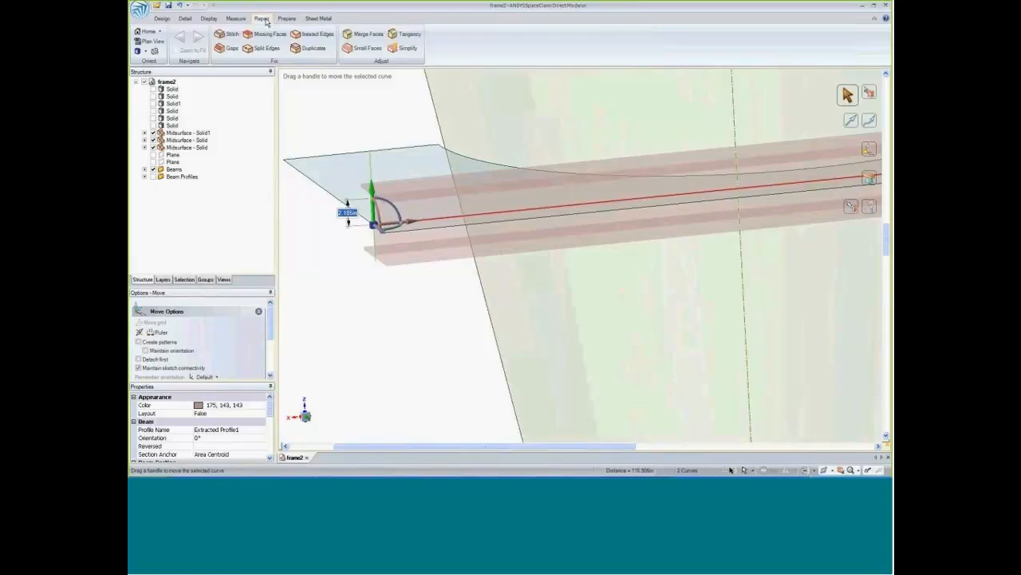
{"action": "left_click", "coordinate": [414, 50]}
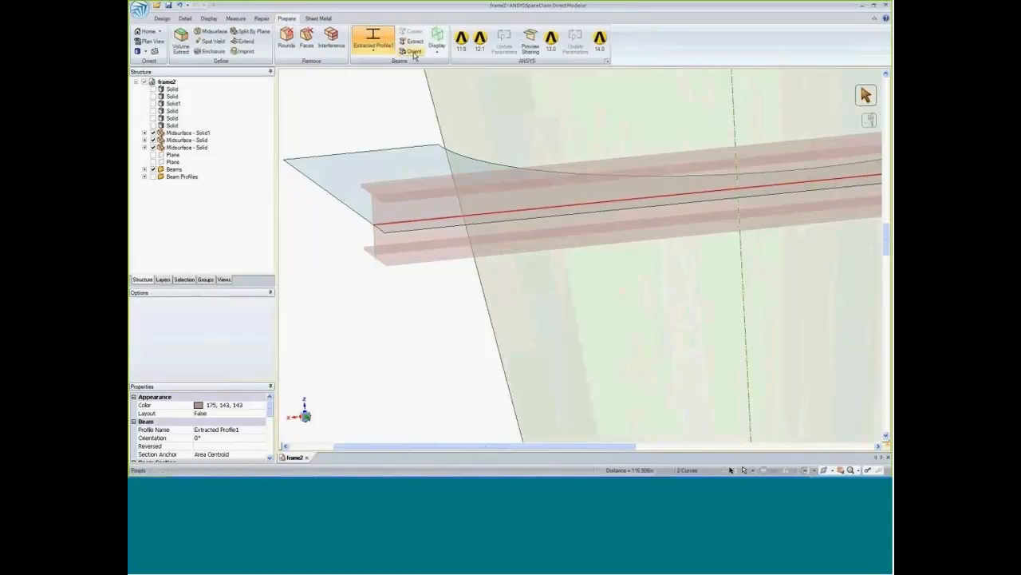
{"action": "left_click", "coordinate": [411, 225]}
{"action": "middle_click_drag", "start_coordinate": [388, 302], "coordinate": [386, 290], "text": "shift"}
{"action": "scroll", "coordinate": [387, 304], "scroll_direction": "down", "scroll_amount": 5}
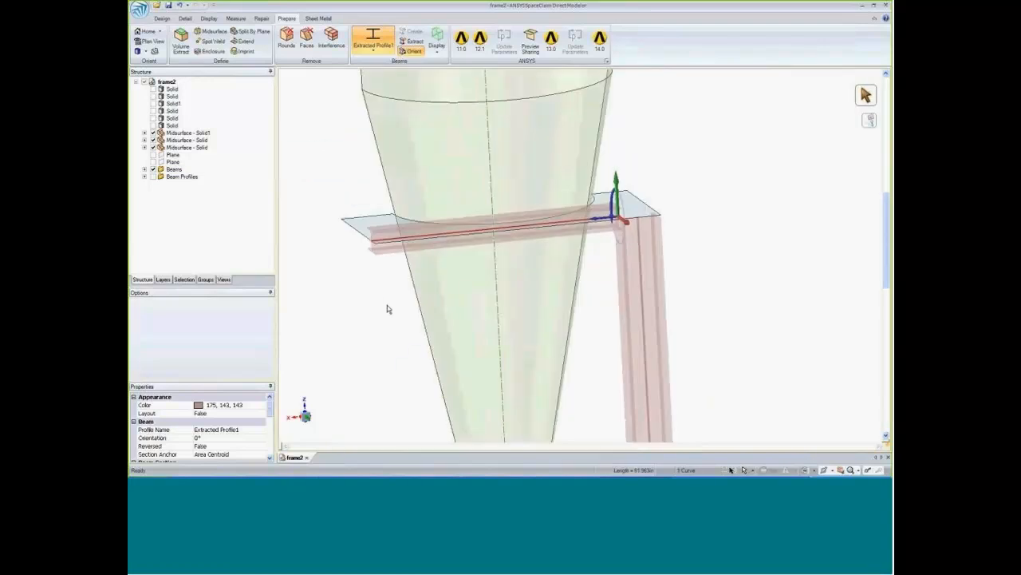
{"action": "middle_click_drag", "start_coordinate": [396, 388], "coordinate": [397, 269], "text": "shift"}
{"action": "scroll", "coordinate": [397, 275], "scroll_direction": "down", "scroll_amount": 4}
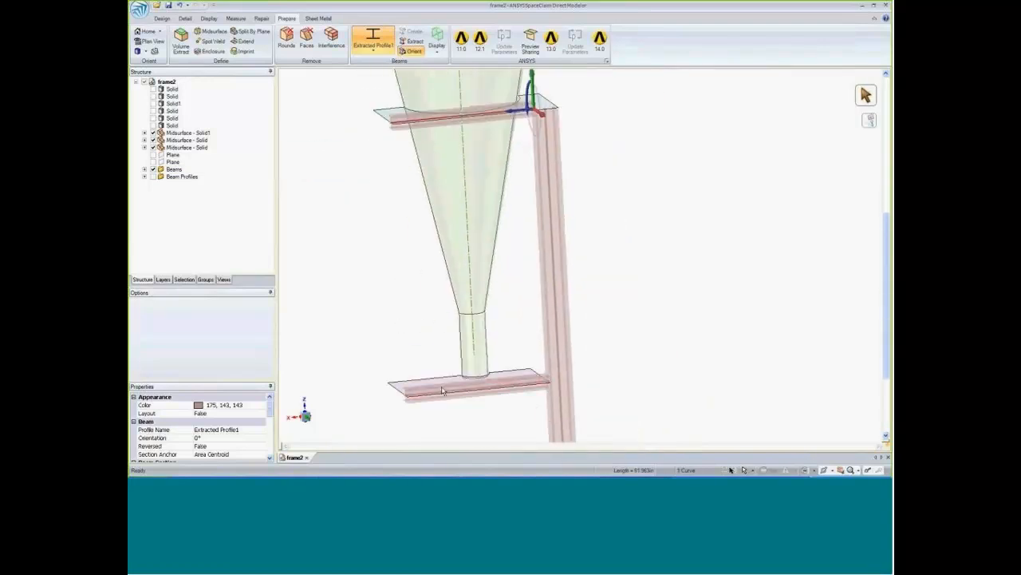
{"action": "left_click", "coordinate": [441, 393], "text": "ctrl"}
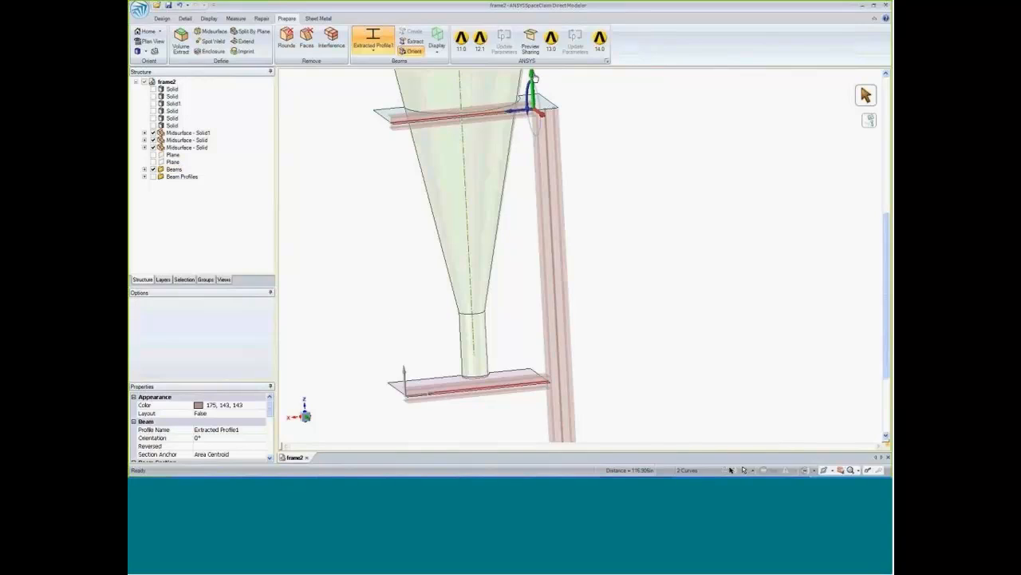
{"action": "left_click_drag", "start_coordinate": [534, 77], "coordinate": [535, 86]}
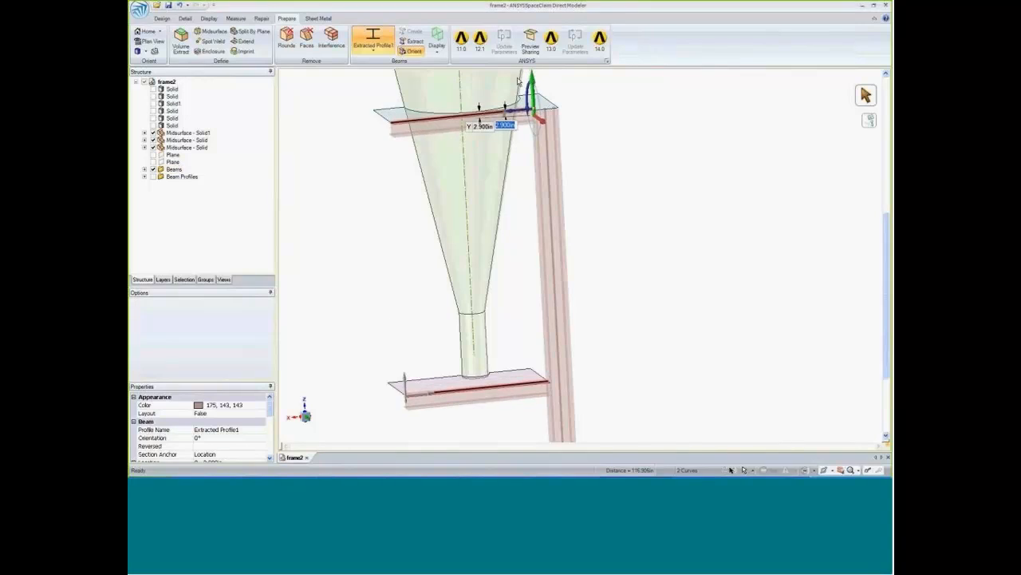
{"action": "type", "text": "3.5"}
{"action": "key", "text": "Return"}
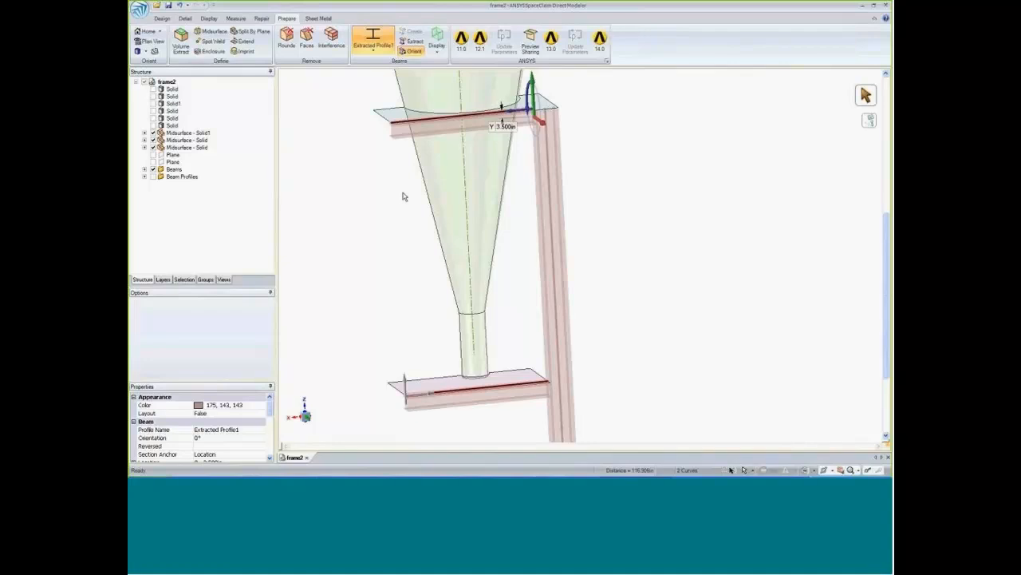
{"action": "left_click", "coordinate": [402, 196]}
Examine how the upper horizontal beam's top flange sits against the upper plate's midsurface.
{"action": "middle_click_drag", "start_coordinate": [396, 176], "coordinate": [403, 391], "text": "ctrl"}
{"action": "scroll", "coordinate": [423, 262], "scroll_direction": "up", "scroll_amount": 8}
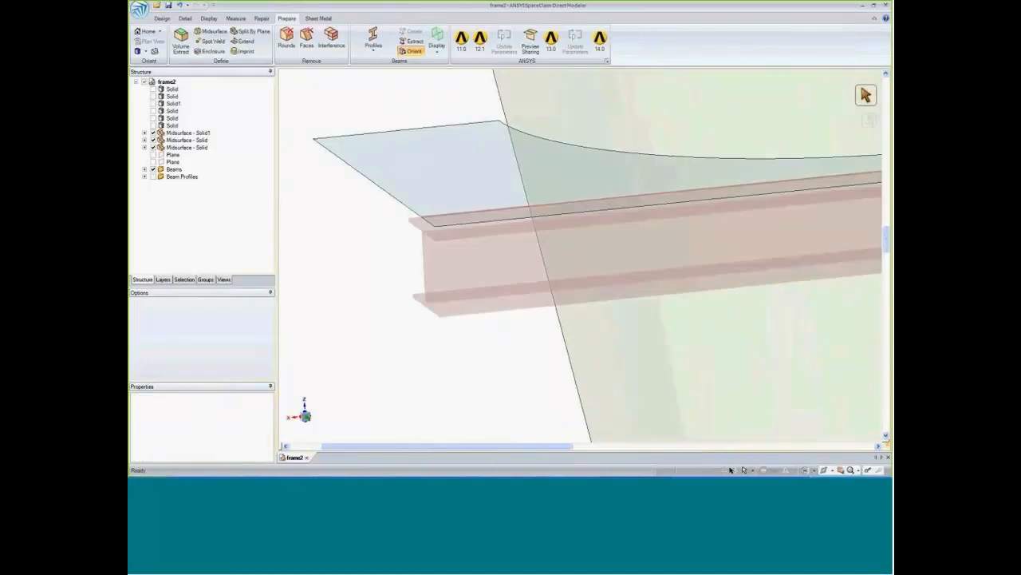
{"action": "middle_click_drag", "start_coordinate": [444, 360], "coordinate": [456, 307]}
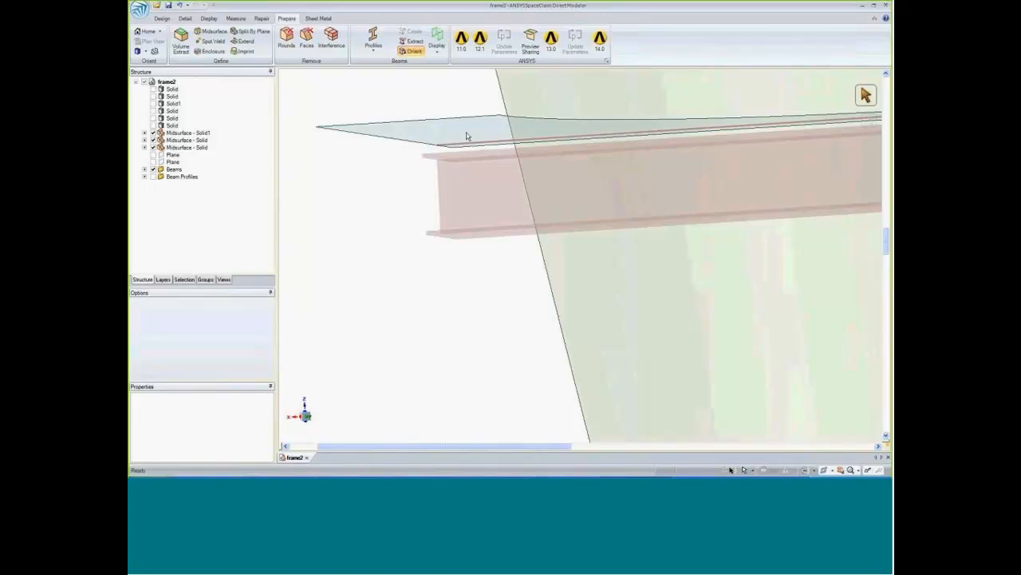
{"action": "middle_click_drag", "start_coordinate": [468, 302], "coordinate": [458, 311]}
{"action": "scroll", "coordinate": [449, 297], "scroll_direction": "up", "scroll_amount": 5}
{"action": "scroll", "coordinate": [448, 297], "scroll_direction": "down", "scroll_amount": 10}
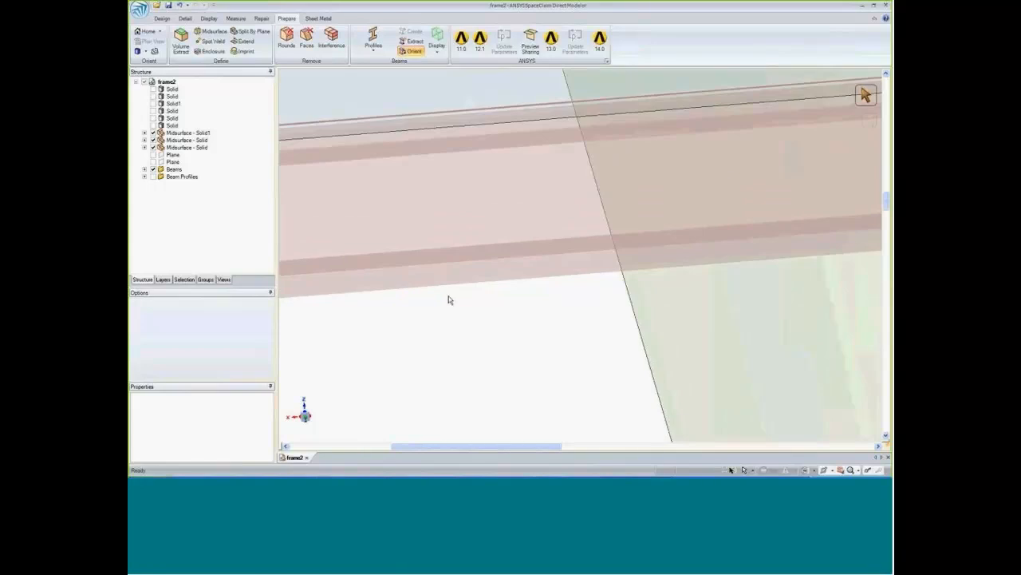
{"action": "middle_click_drag", "start_coordinate": [433, 370], "coordinate": [402, 361], "text": "shift"}
{"action": "scroll", "coordinate": [409, 320], "scroll_direction": "down", "scroll_amount": 2}
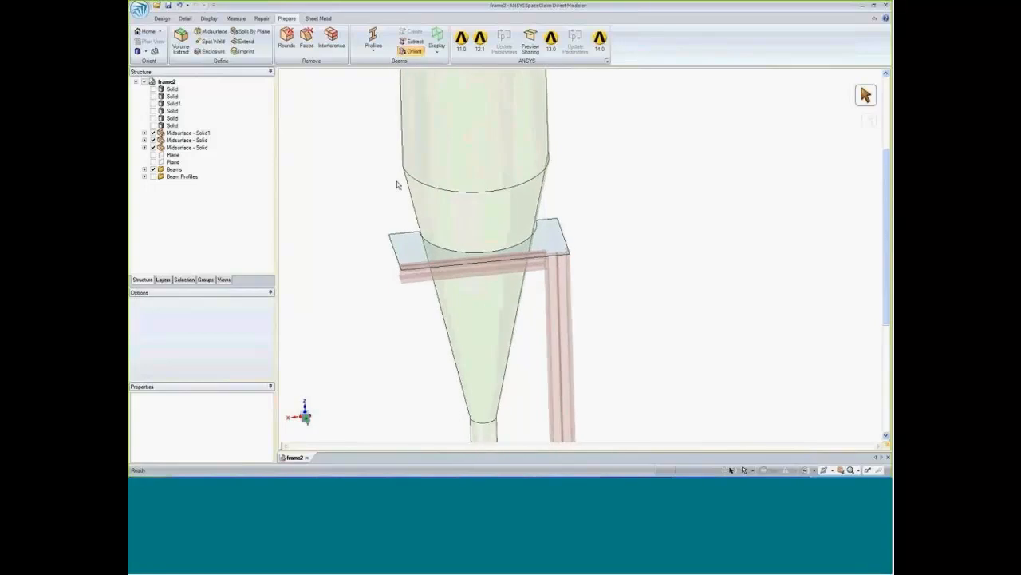
Extend the upper plate midsurface's curved cutout edge up to the conical hopper surface with Pull.
{"action": "scroll", "coordinate": [426, 237], "scroll_direction": "up", "scroll_amount": 5}
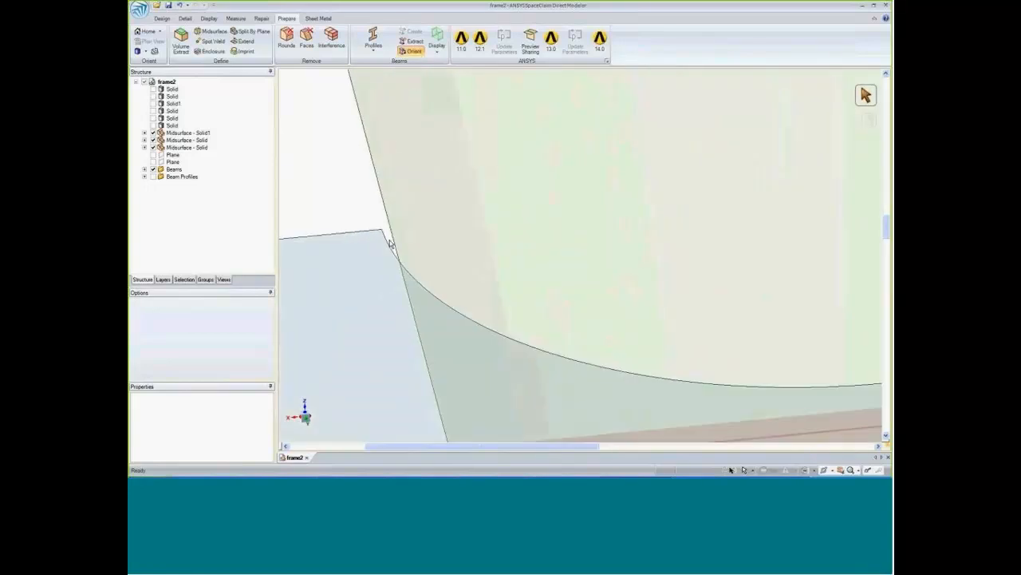
{"action": "scroll", "coordinate": [379, 232], "scroll_direction": "down", "scroll_amount": 3}
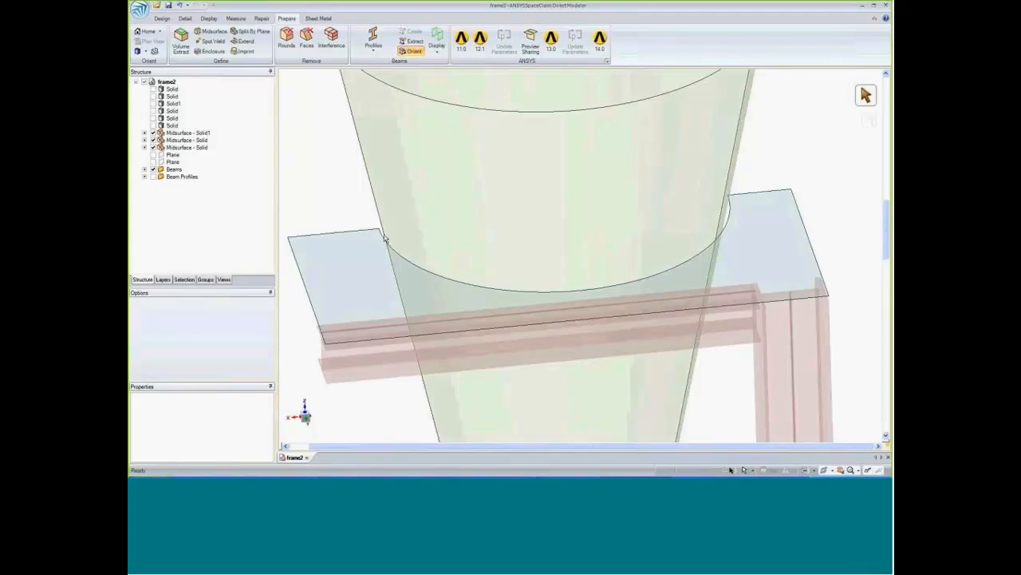
{"action": "left_click", "coordinate": [161, 19]}
{"action": "left_click", "coordinate": [375, 37]}
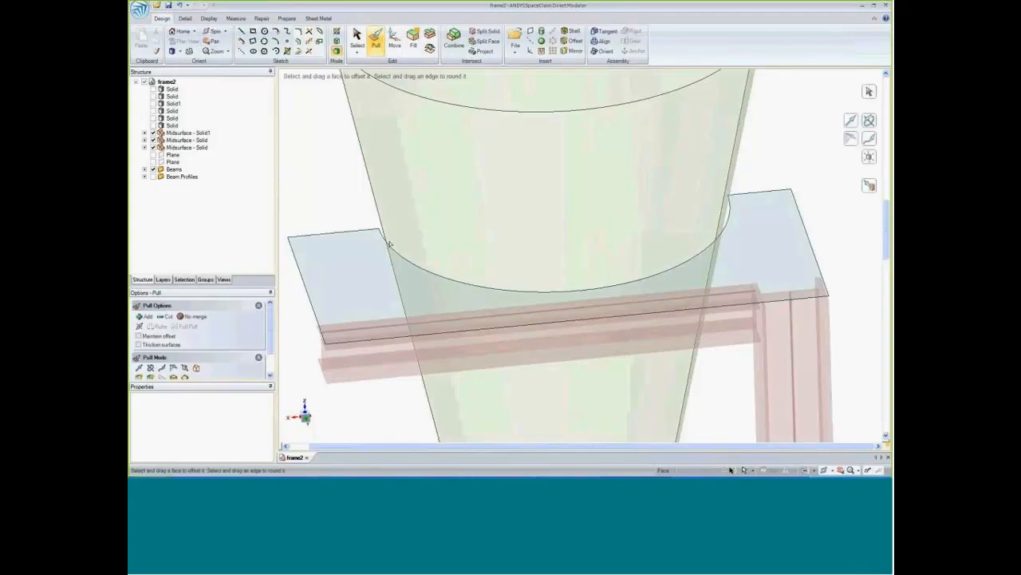
{"action": "left_click", "coordinate": [390, 245]}
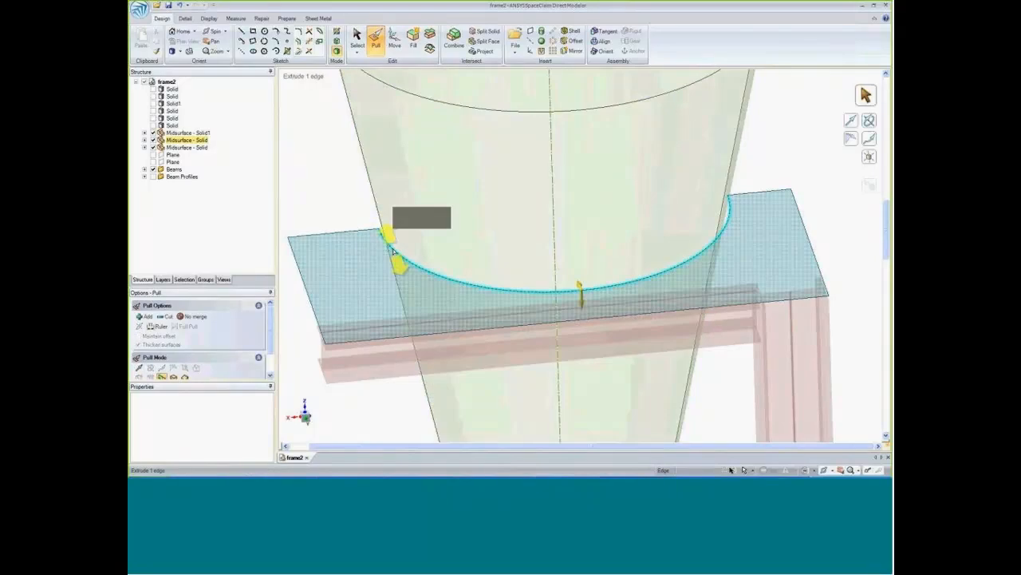
{"action": "left_click", "coordinate": [433, 222]}
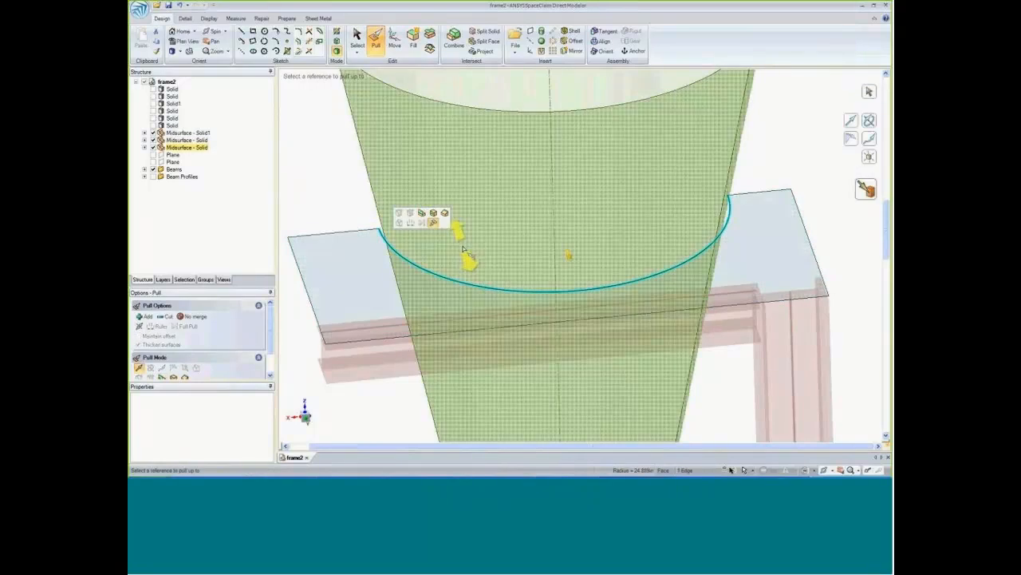
{"action": "left_click", "coordinate": [438, 255]}
{"action": "left_click", "coordinate": [405, 391]}
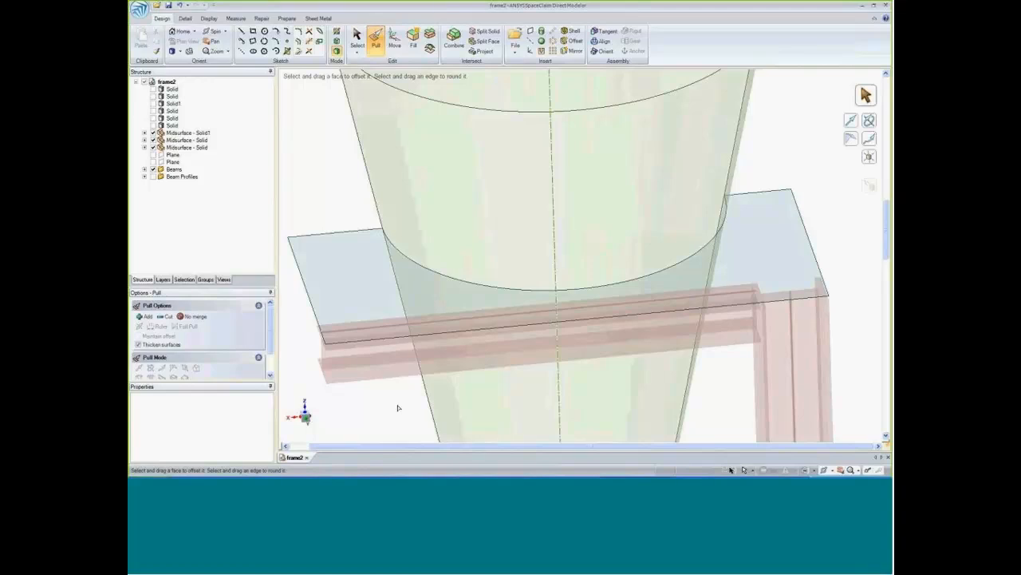
Extend the lower plate midsurface's curved cutout edge up to the hopper's cylindrical outlet surface.
{"action": "middle_click_drag", "start_coordinate": [399, 407], "coordinate": [397, 203], "text": "ctrl"}
{"action": "scroll", "coordinate": [396, 203], "scroll_direction": "down", "scroll_amount": 5}
{"action": "middle_click_drag", "start_coordinate": [406, 340], "coordinate": [403, 213], "text": "ctrl"}
{"action": "scroll", "coordinate": [403, 213], "scroll_direction": "up", "scroll_amount": 2}
{"action": "left_click", "coordinate": [444, 356]}
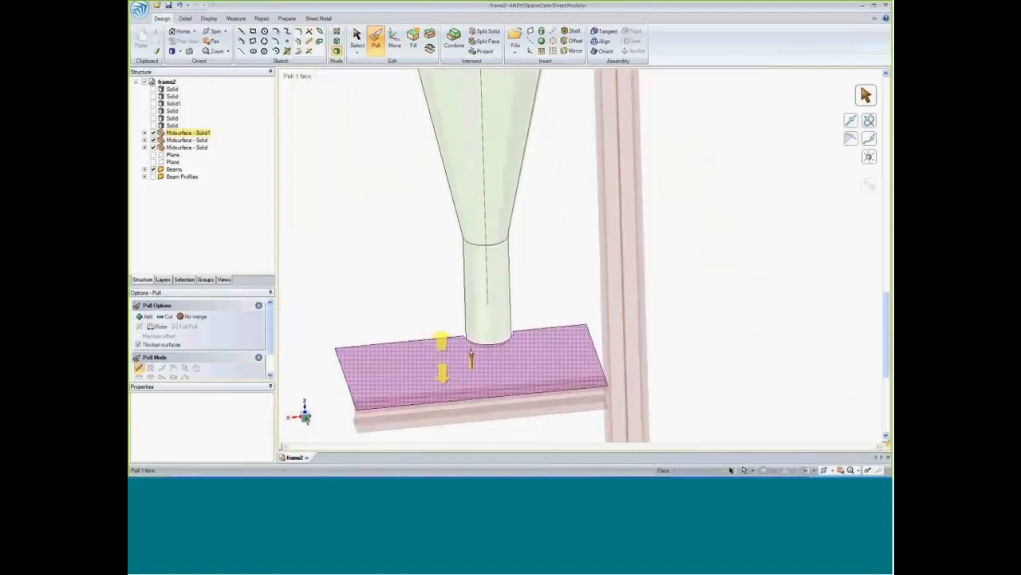
{"action": "scroll", "coordinate": [471, 355], "scroll_direction": "up", "scroll_amount": 5}
{"action": "left_click", "coordinate": [534, 238]}
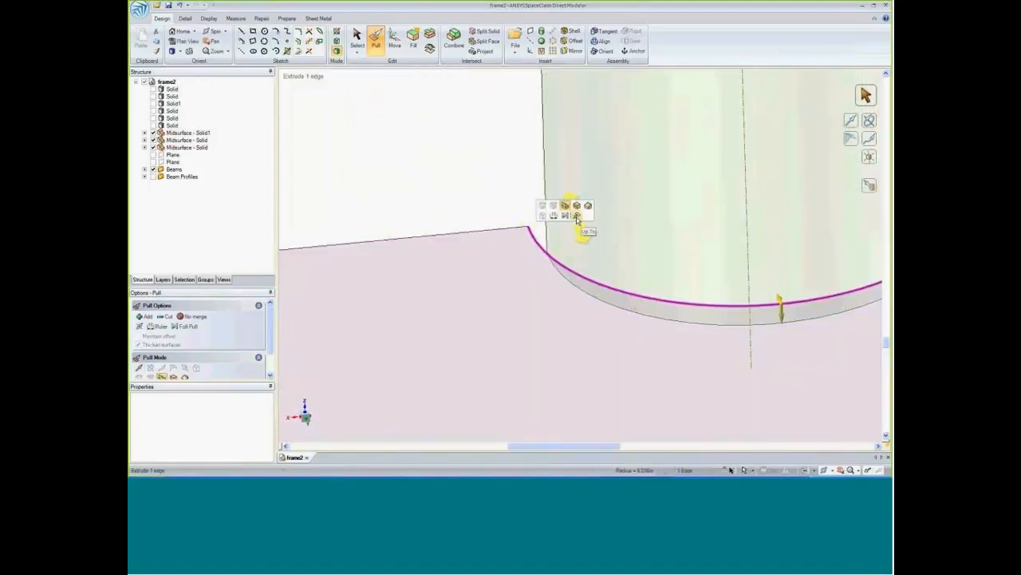
{"action": "left_click", "coordinate": [577, 217]}
{"action": "left_click", "coordinate": [613, 235]}
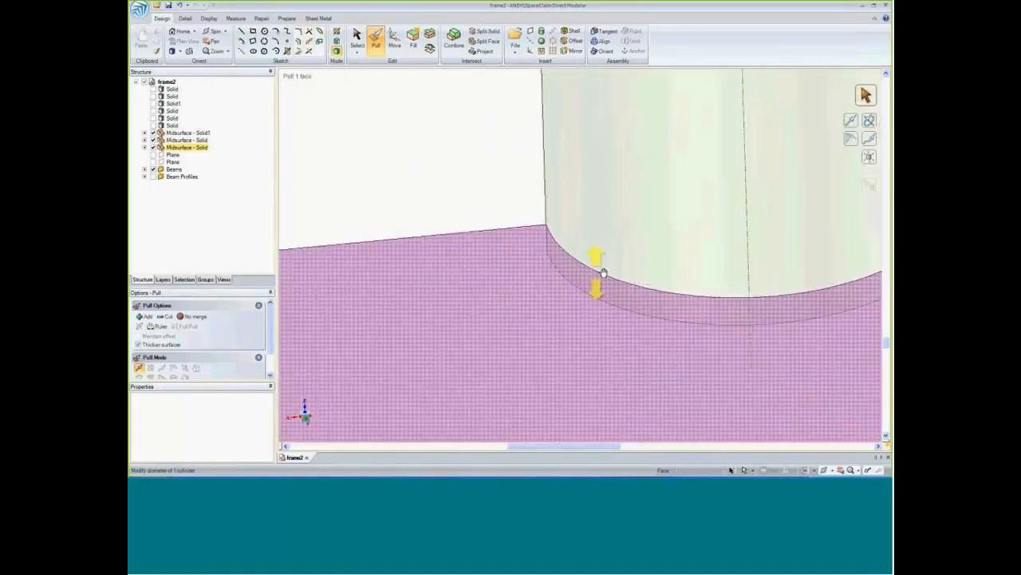
Extend the column-side end of the lower horizontal beam up to the vertical column's centerline.
{"action": "middle_click_drag", "start_coordinate": [745, 264], "coordinate": [522, 262], "text": "ctrl"}
{"action": "scroll", "coordinate": [522, 262], "scroll_direction": "up", "scroll_amount": 4}
{"action": "scroll", "coordinate": [521, 263], "scroll_direction": "down", "scroll_amount": 10}
{"action": "middle_click_drag", "start_coordinate": [651, 345], "coordinate": [597, 338], "text": "ctrl"}
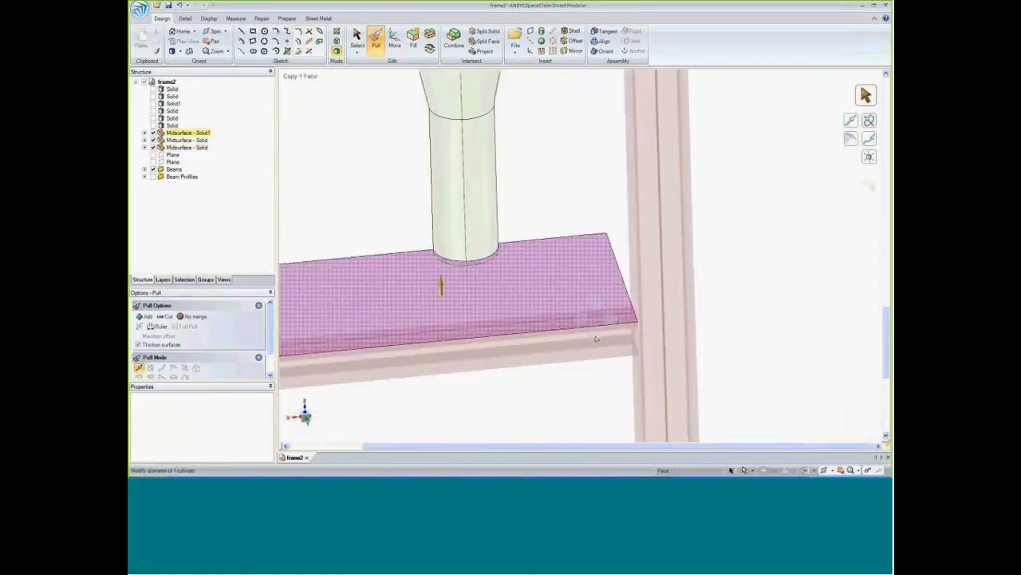
{"action": "scroll", "coordinate": [595, 338], "scroll_direction": "up", "scroll_amount": 5}
{"action": "left_click", "coordinate": [579, 305]}
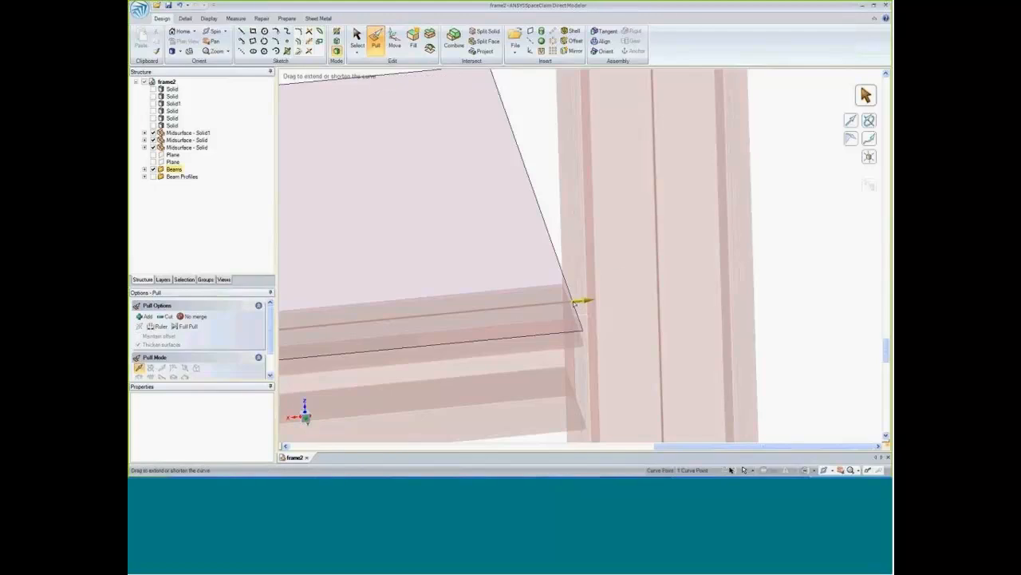
{"action": "left_click", "coordinate": [613, 275]}
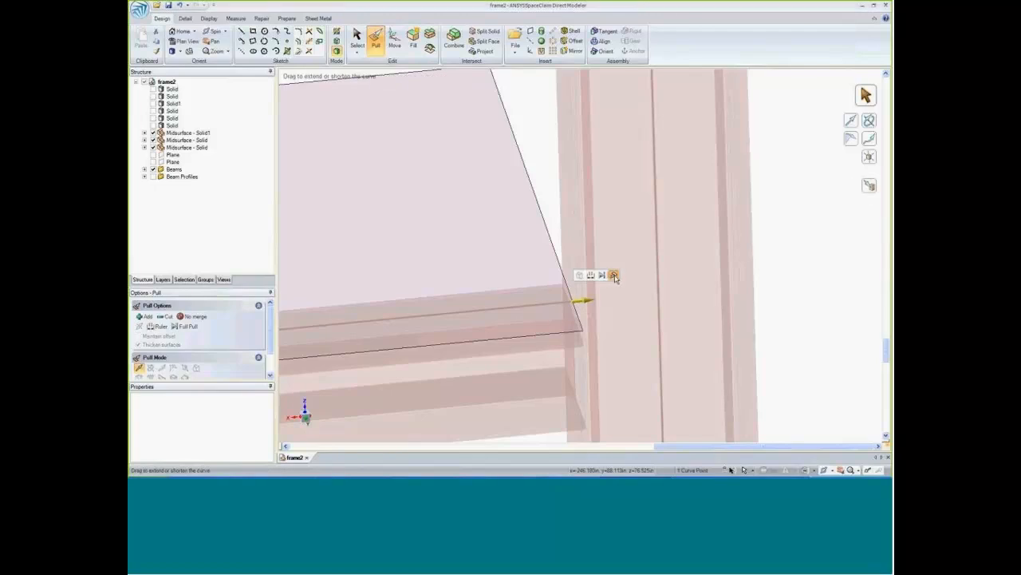
{"action": "left_click", "coordinate": [662, 303]}
Extend the column-side end of the upper horizontal beam up to the vertical column's centerline.
{"action": "scroll", "coordinate": [654, 324], "scroll_direction": "down", "scroll_amount": 8}
{"action": "middle_click_drag", "start_coordinate": [728, 346], "coordinate": [701, 350]}
{"action": "middle_click_drag", "start_coordinate": [719, 123], "coordinate": [695, 278], "text": "shift"}
{"action": "scroll", "coordinate": [695, 281], "scroll_direction": "up", "scroll_amount": 6}
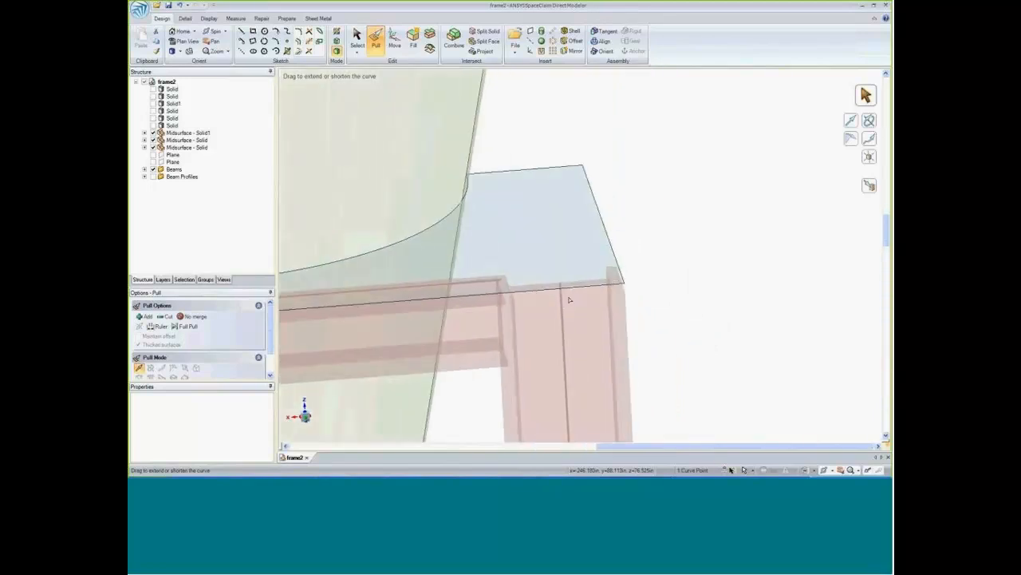
{"action": "left_click", "coordinate": [446, 274]}
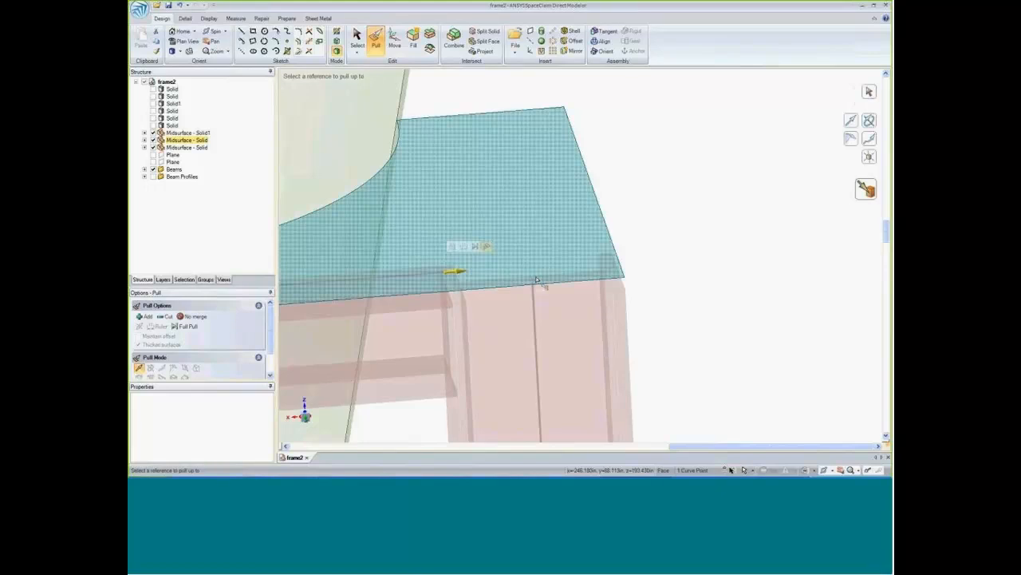
{"action": "left_click_drag", "start_coordinate": [454, 271], "coordinate": [533, 280]}
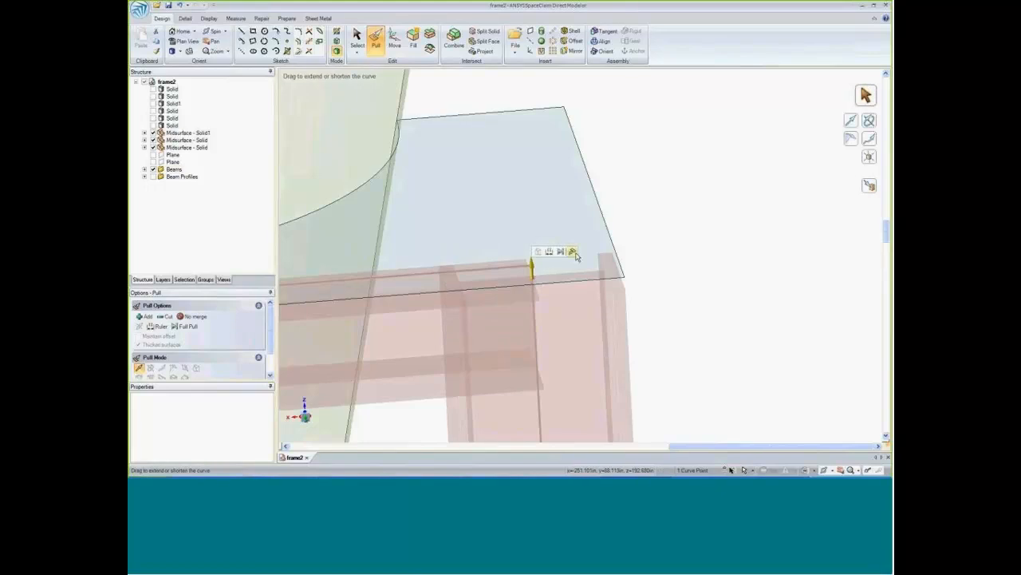
Extend the top end of the vertical column up to the upper horizontal beam's centerline.
{"action": "key", "text": "u"}
{"action": "left_click", "coordinate": [515, 269]}
{"action": "left_click", "coordinate": [713, 289]}
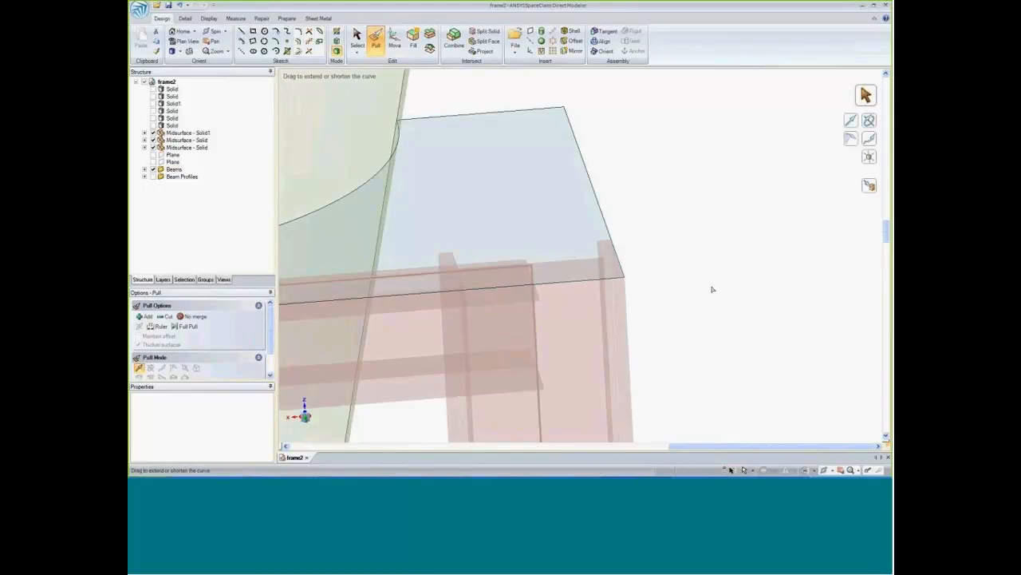
Examine the complete hopper, plates and beam frame from a distance.
{"action": "scroll", "coordinate": [712, 289], "scroll_direction": "down", "scroll_amount": 6}
{"action": "scroll", "coordinate": [707, 351], "scroll_direction": "down", "scroll_amount": 3}
{"action": "middle_click_drag", "start_coordinate": [707, 351], "coordinate": [561, 277], "text": "ctrl"}
{"action": "scroll", "coordinate": [620, 283], "scroll_direction": "down", "scroll_amount": 4}
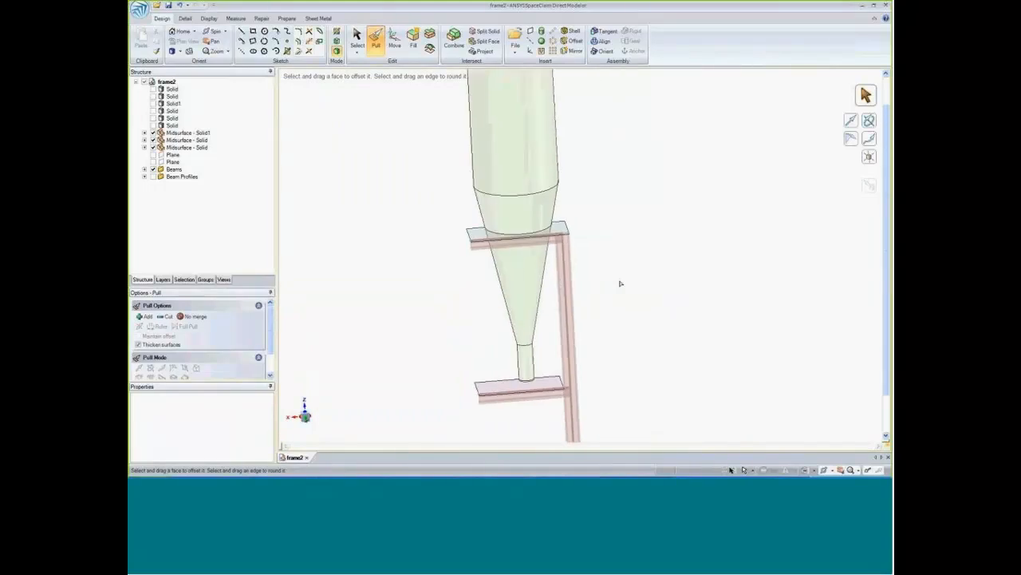
{"action": "middle_click_drag", "start_coordinate": [643, 305], "coordinate": [502, 266], "text": "ctrl"}
{"action": "middle_click_drag", "start_coordinate": [502, 266], "coordinate": [533, 283]}
{"action": "left_click", "coordinate": [458, 257]}
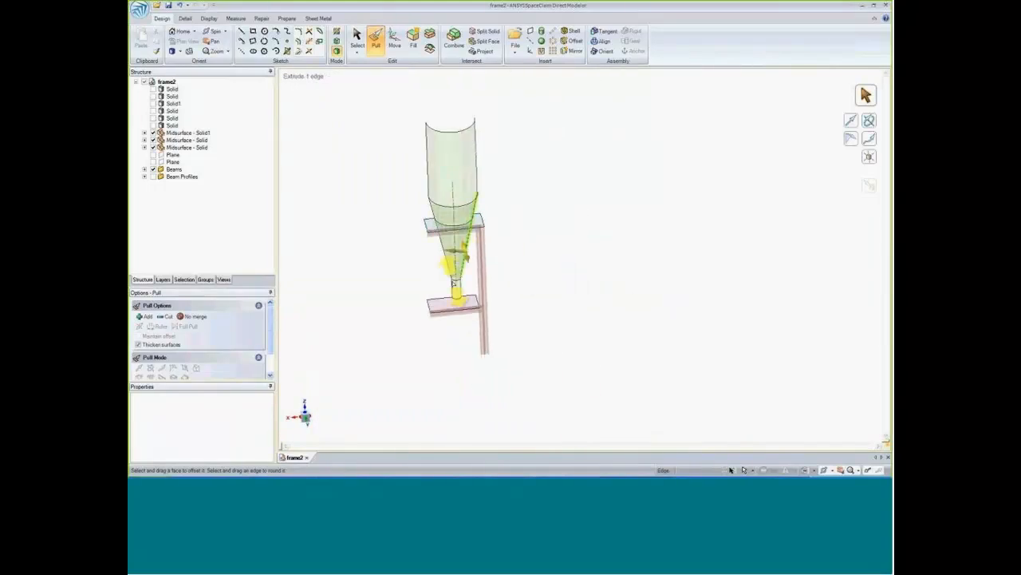
Turn on shared topology for the whole frame2 part by setting Share Topology to True.
{"action": "left_click", "coordinate": [443, 306]}
{"action": "left_click", "coordinate": [399, 413]}
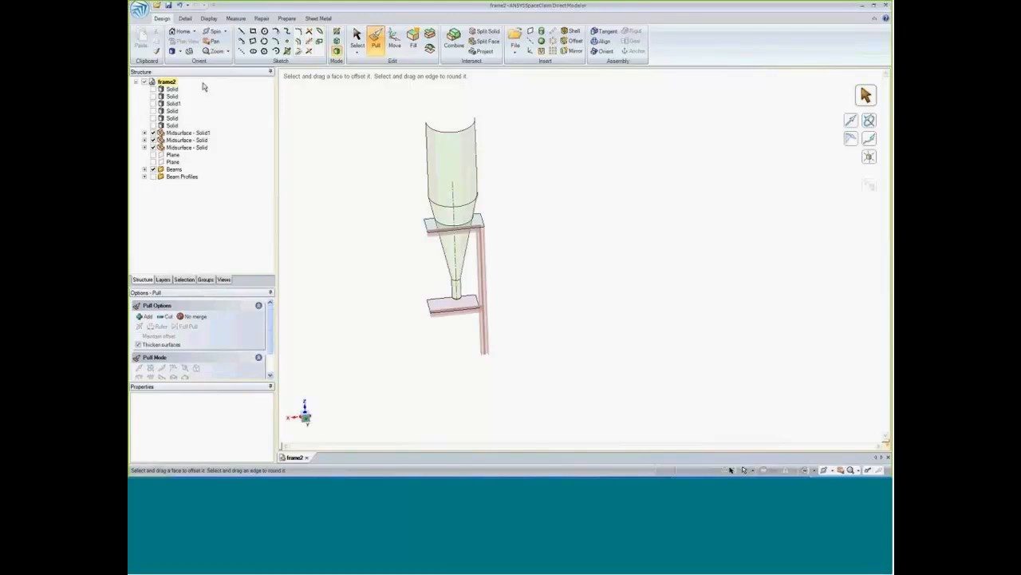
{"action": "left_click", "coordinate": [167, 82]}
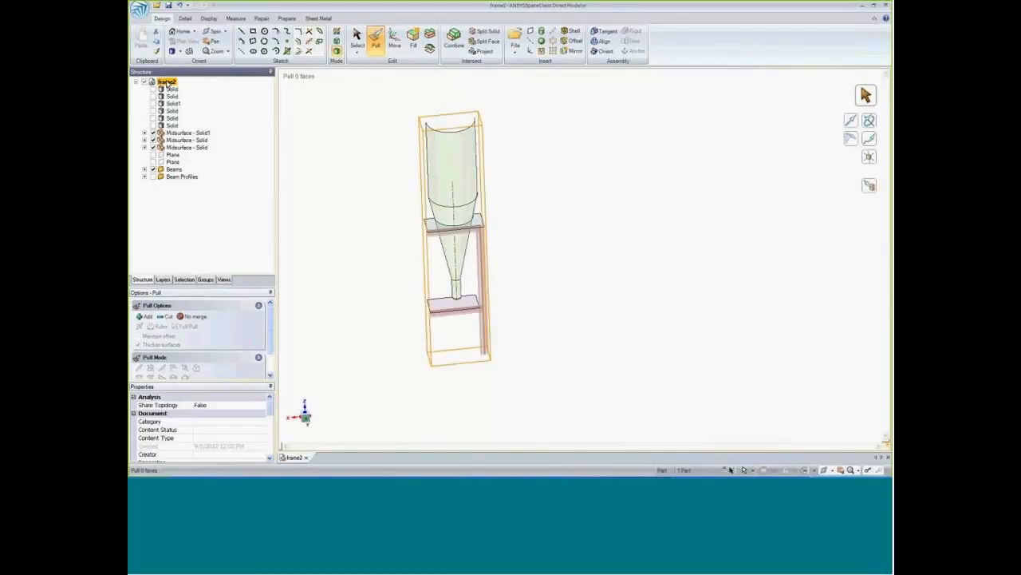
{"action": "left_click", "coordinate": [249, 405]}
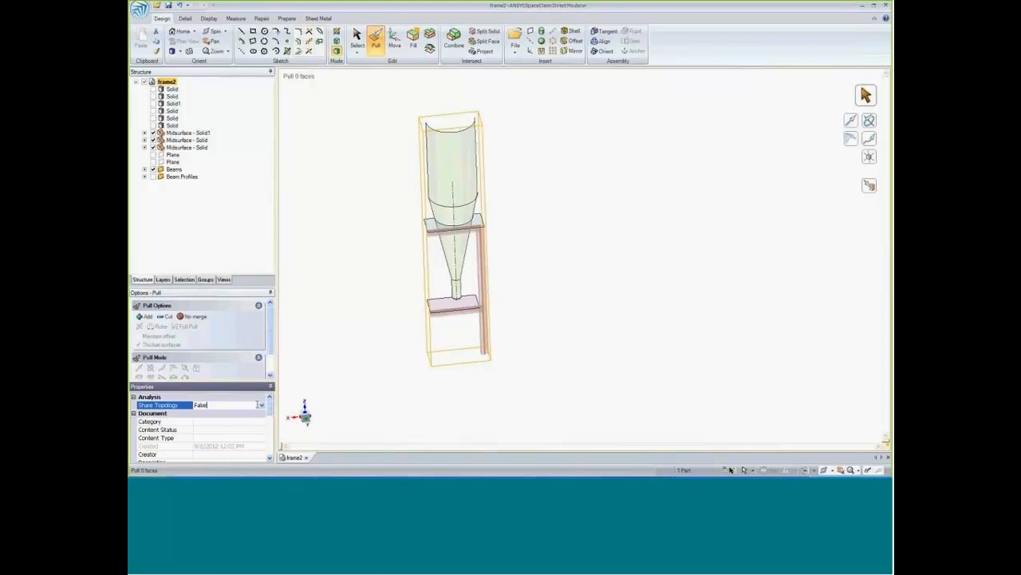
{"action": "left_click", "coordinate": [261, 405]}
{"action": "left_click", "coordinate": [230, 420]}
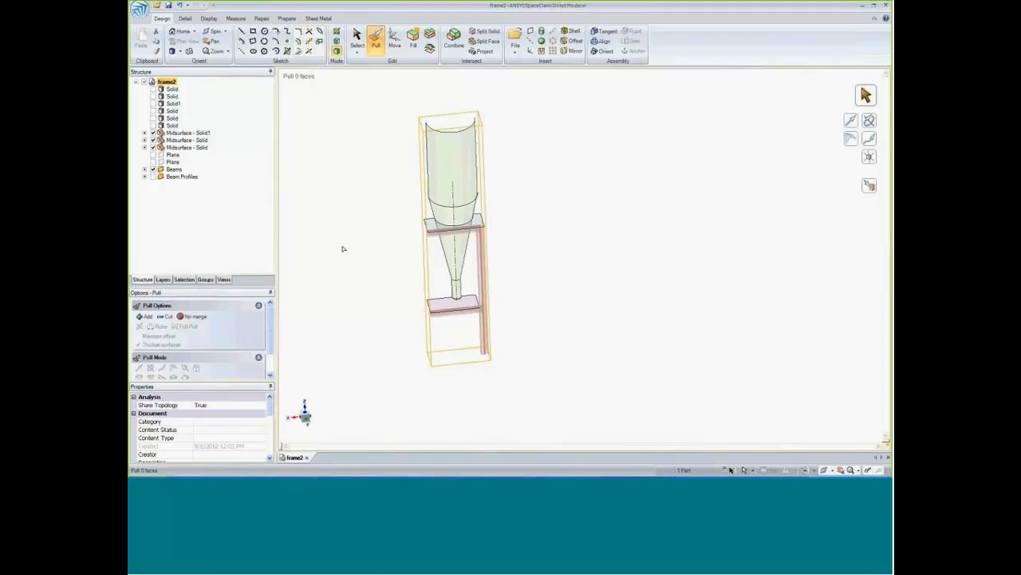
{"action": "left_click", "coordinate": [366, 235]}
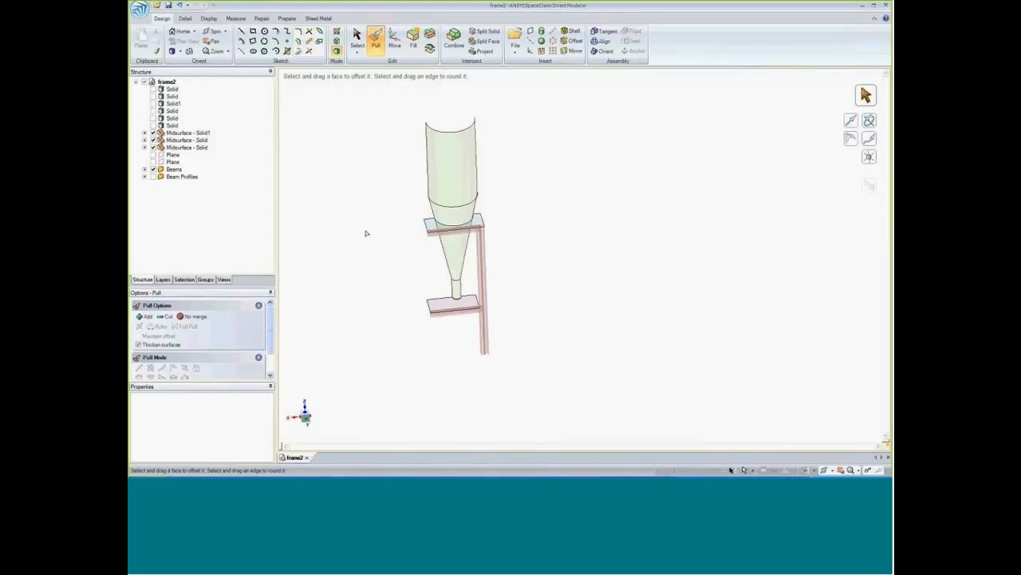
Save the model as foranalysis.scdoc in the MESHING_DEMO folder, replacing the existing file.
{"action": "key", "text": "ctrl+shift+s"}
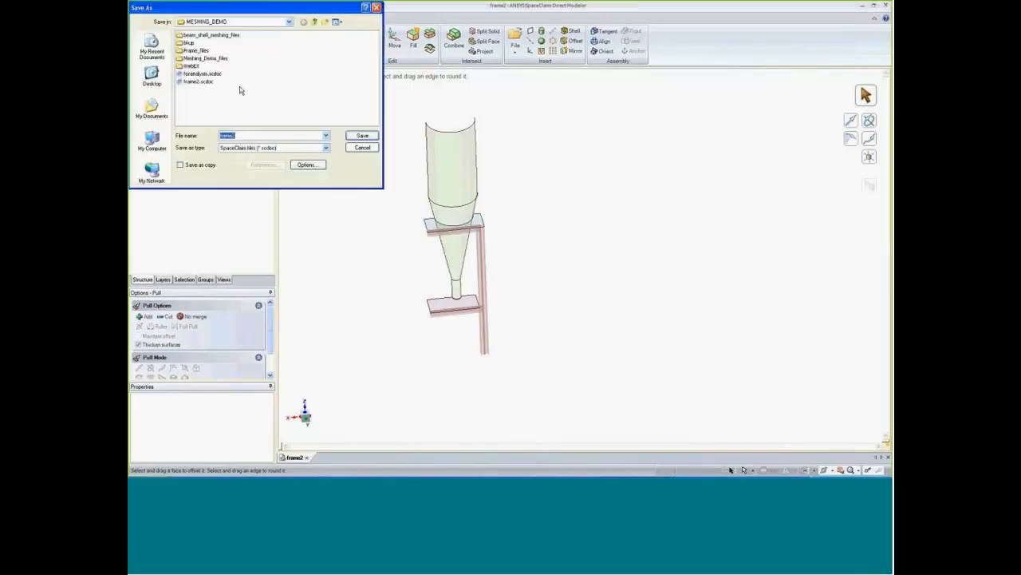
{"action": "left_click", "coordinate": [202, 74]}
{"action": "left_click", "coordinate": [359, 138]}
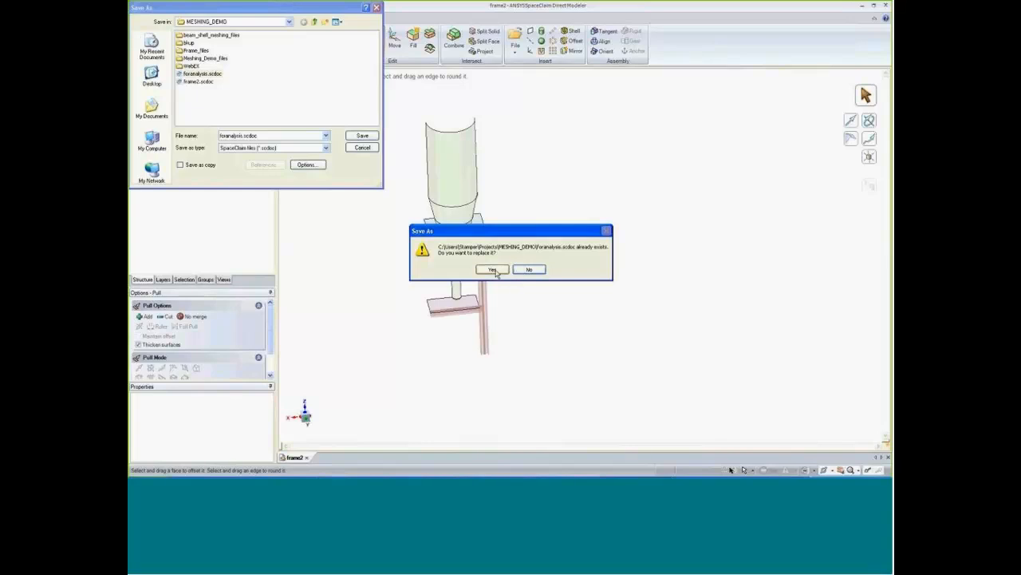
{"action": "left_click", "coordinate": [494, 270]}
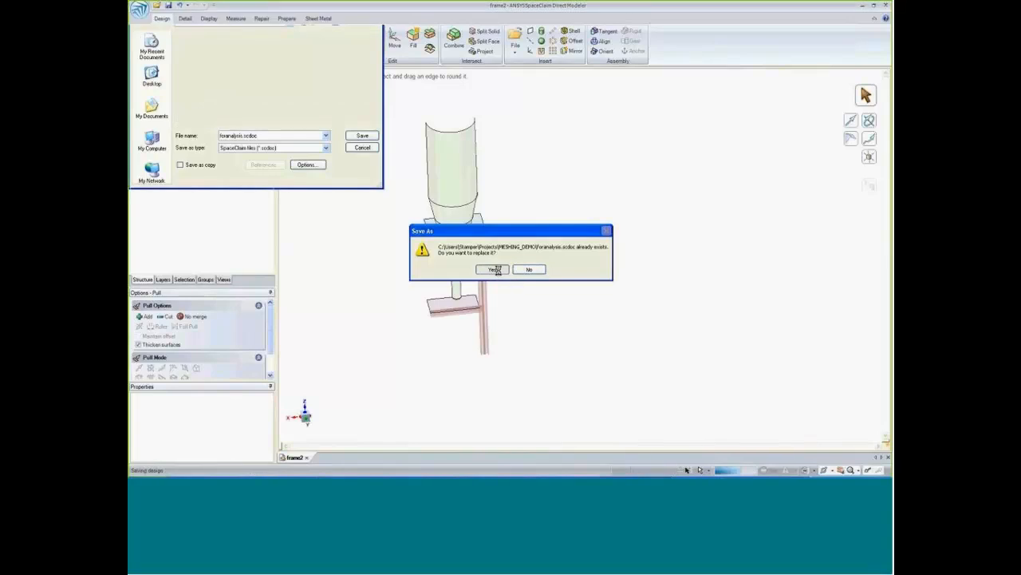
Switch to Workbench and import foranalysis.scdoc as the geometry of Static Structural system A.
{"action": "left_click", "coordinate": [285, 20]}
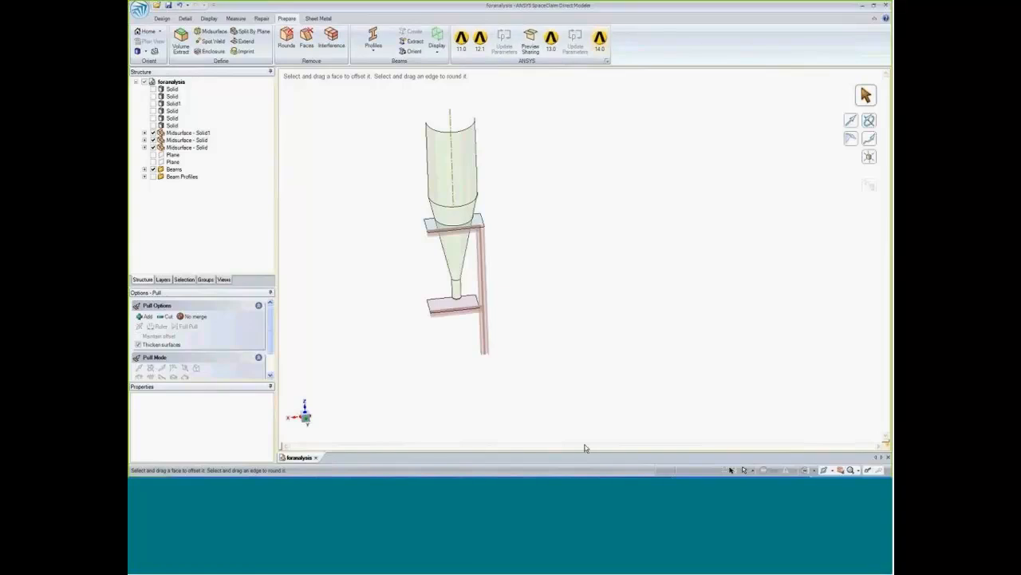
{"action": "left_click", "coordinate": [347, 471]}
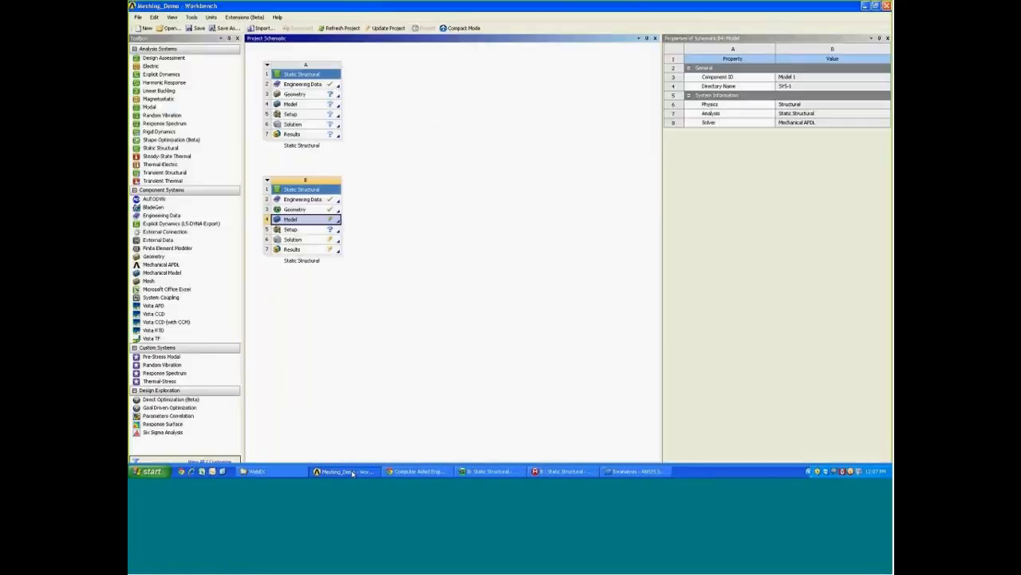
{"action": "left_click", "coordinate": [298, 95]}
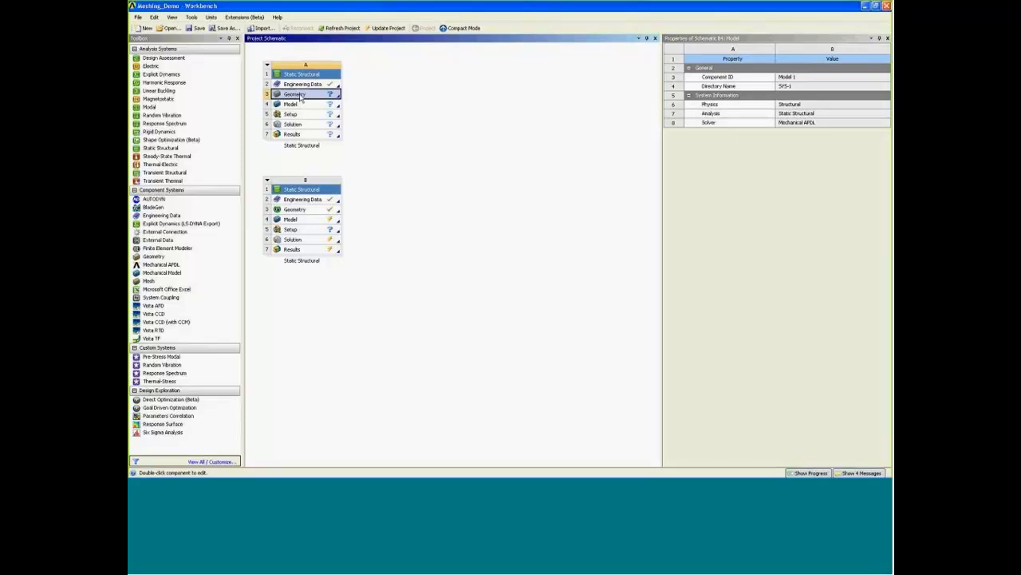
{"action": "right_click", "coordinate": [301, 96]}
{"action": "mouse_move", "coordinate": [343, 118]}
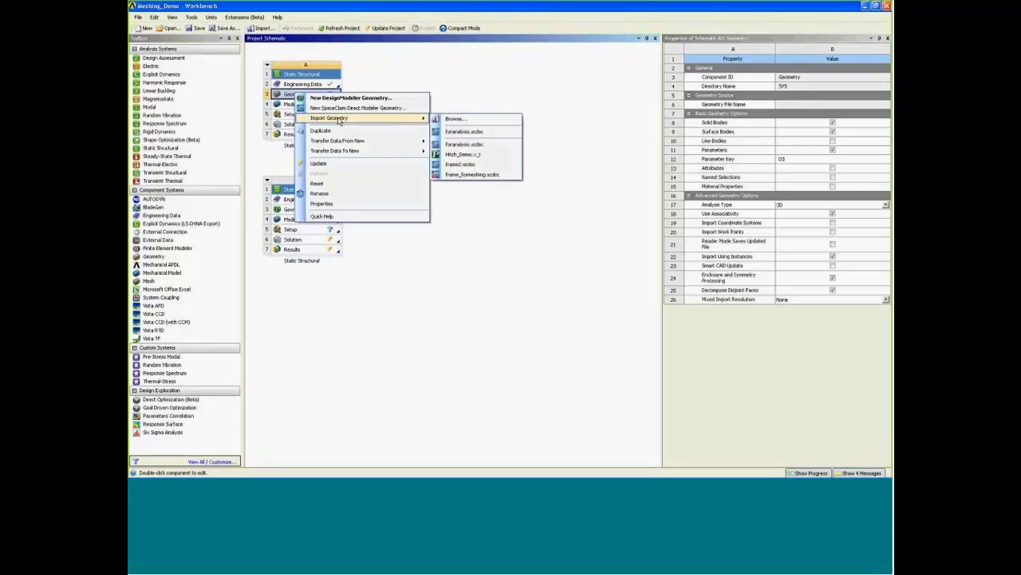
{"action": "left_click", "coordinate": [465, 131]}
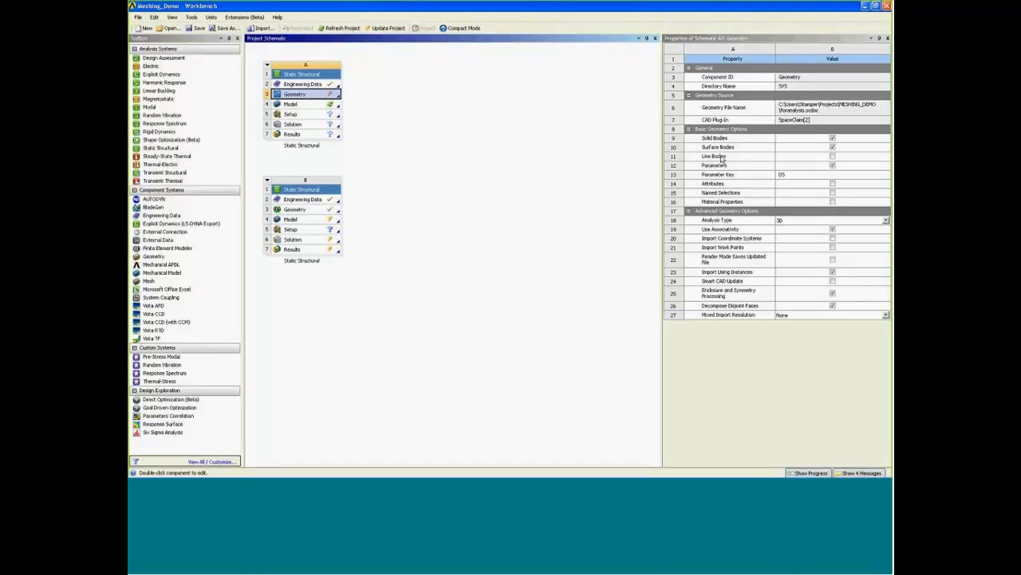
Enable line bodies for system A's geometry and set Mixed Import Resolution to Surface and Line.
{"action": "left_click", "coordinate": [832, 157]}
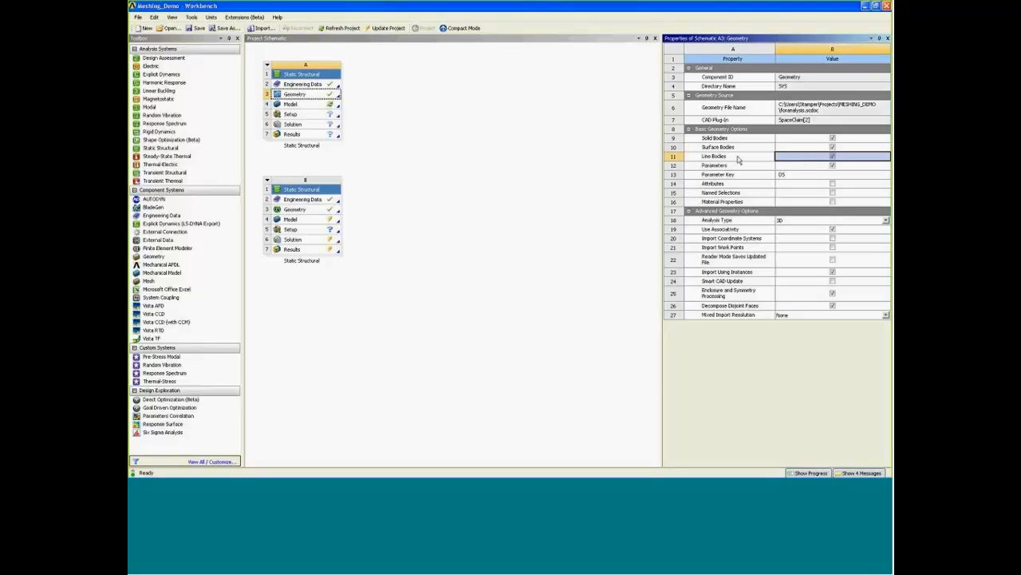
{"action": "left_click", "coordinate": [814, 318]}
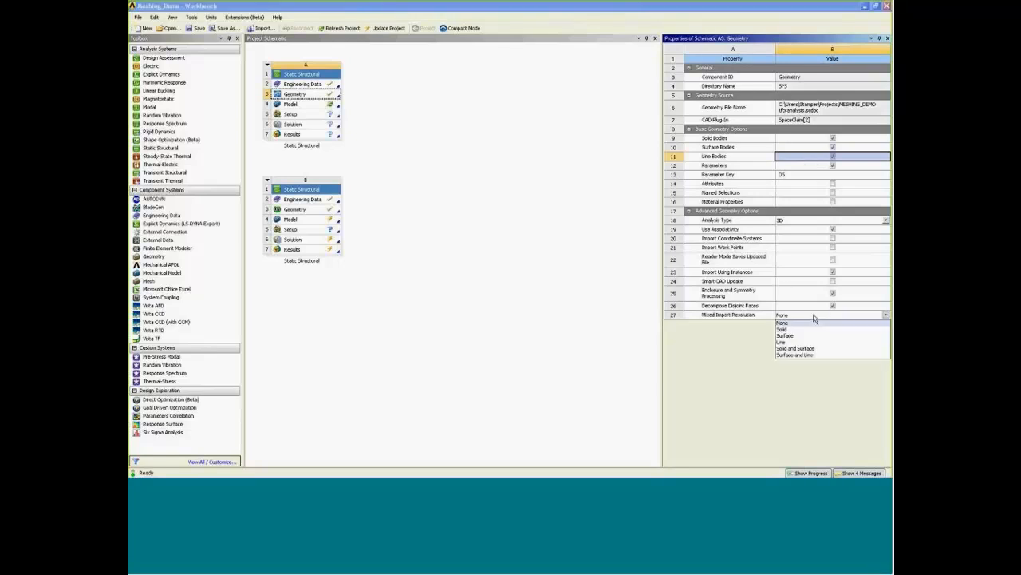
{"action": "left_click", "coordinate": [802, 355]}
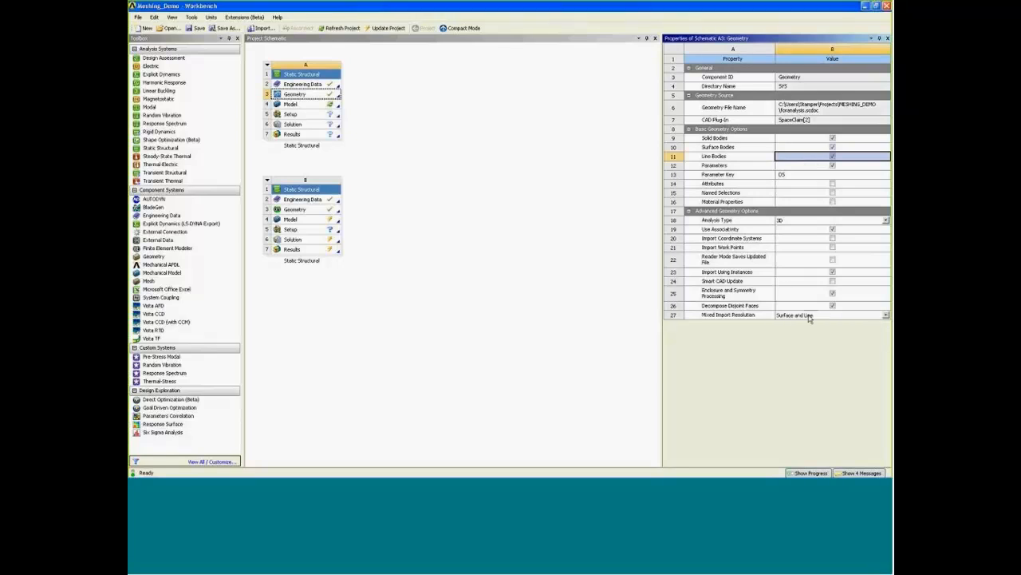
Open the model of Static Structural system A in Mechanical.
{"action": "double_click", "coordinate": [305, 104]}
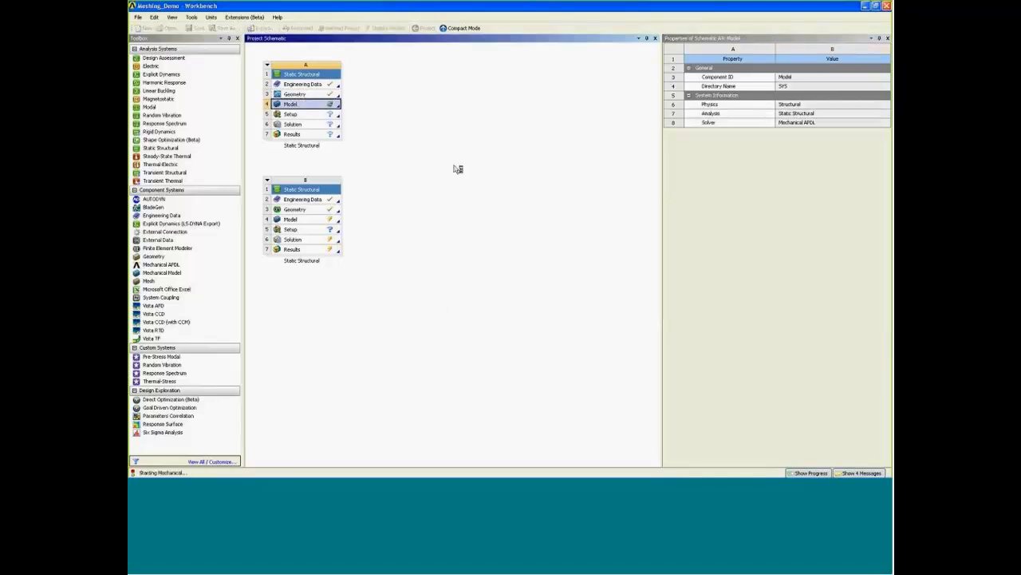
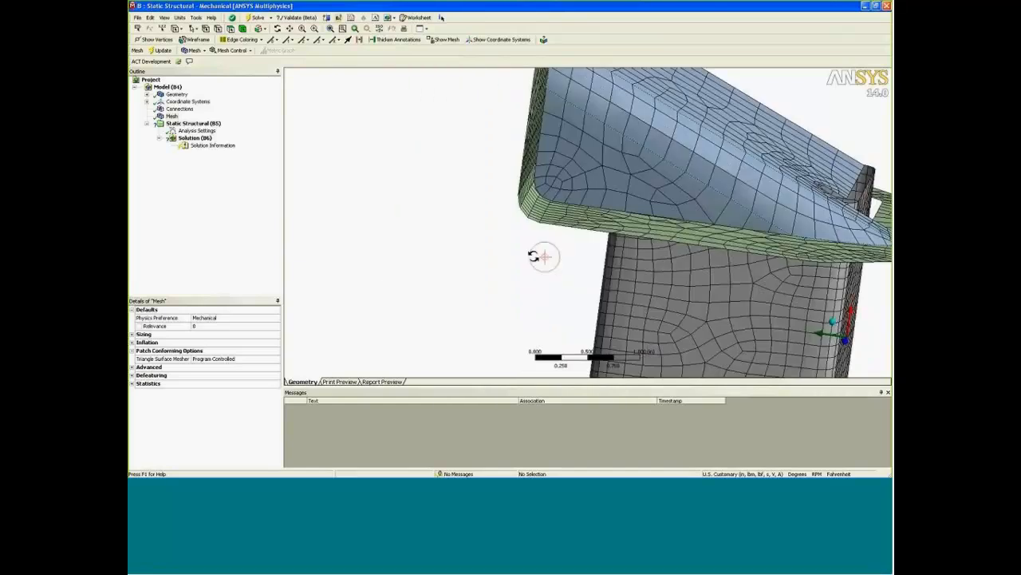
Examine the meshed joint between the mounting plate and end cap from several angles, toggling the shell thickness display.
{"action": "left_click", "coordinate": [278, 30]}
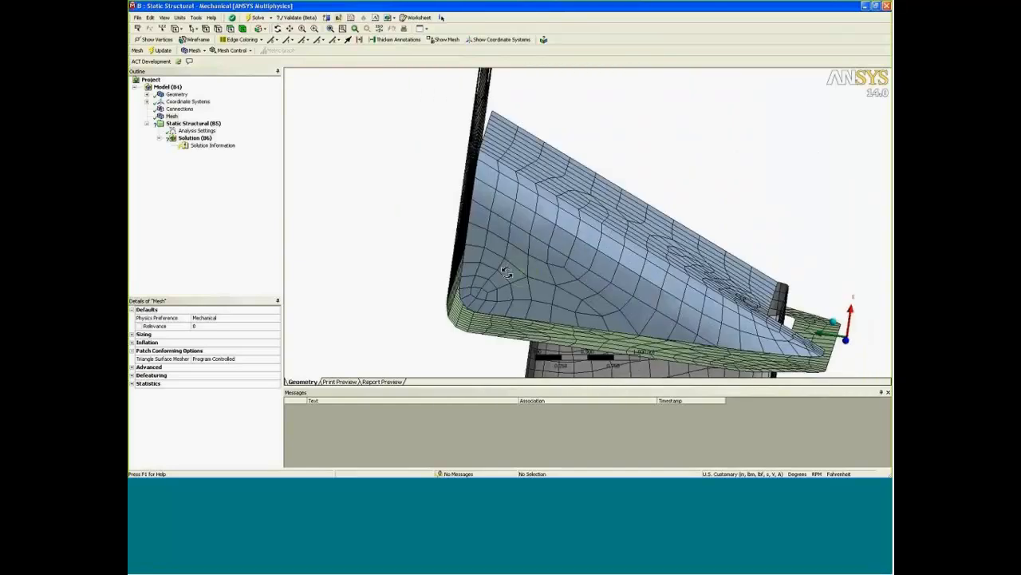
{"action": "left_click", "coordinate": [507, 251]}
{"action": "left_click_drag", "start_coordinate": [640, 224], "coordinate": [592, 253]}
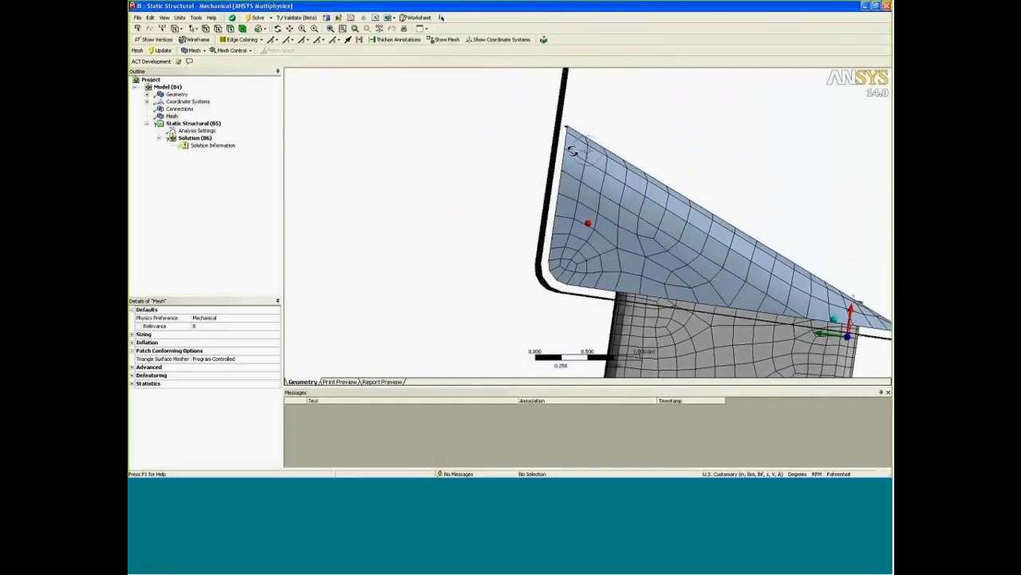
{"action": "left_click_drag", "start_coordinate": [589, 192], "coordinate": [557, 221]}
{"action": "left_click", "coordinate": [164, 18]}
{"action": "left_click", "coordinate": [193, 78]}
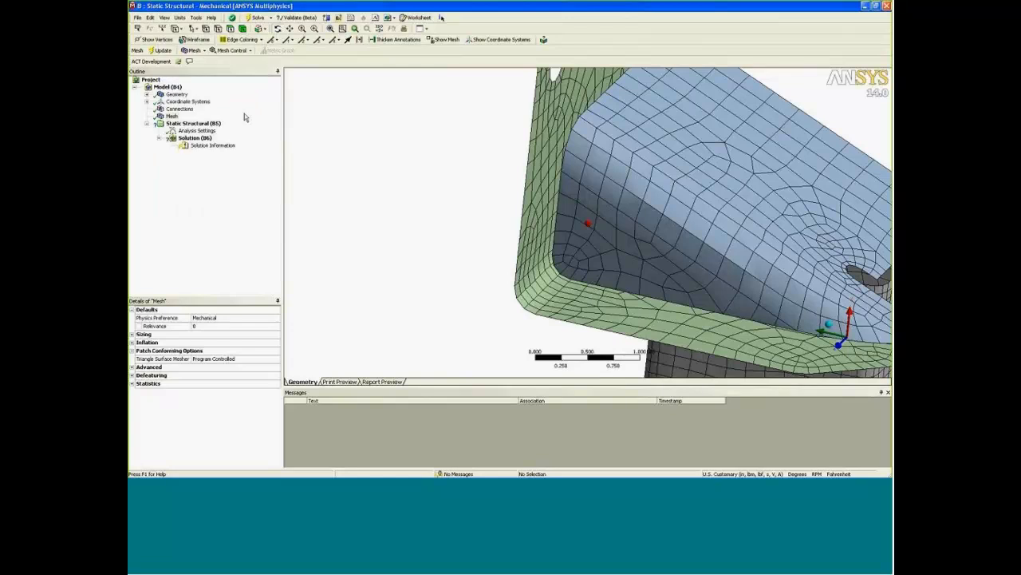
{"action": "left_click_drag", "start_coordinate": [618, 234], "coordinate": [492, 245]}
{"action": "scroll", "coordinate": [468, 247], "scroll_direction": "down", "scroll_amount": 5}
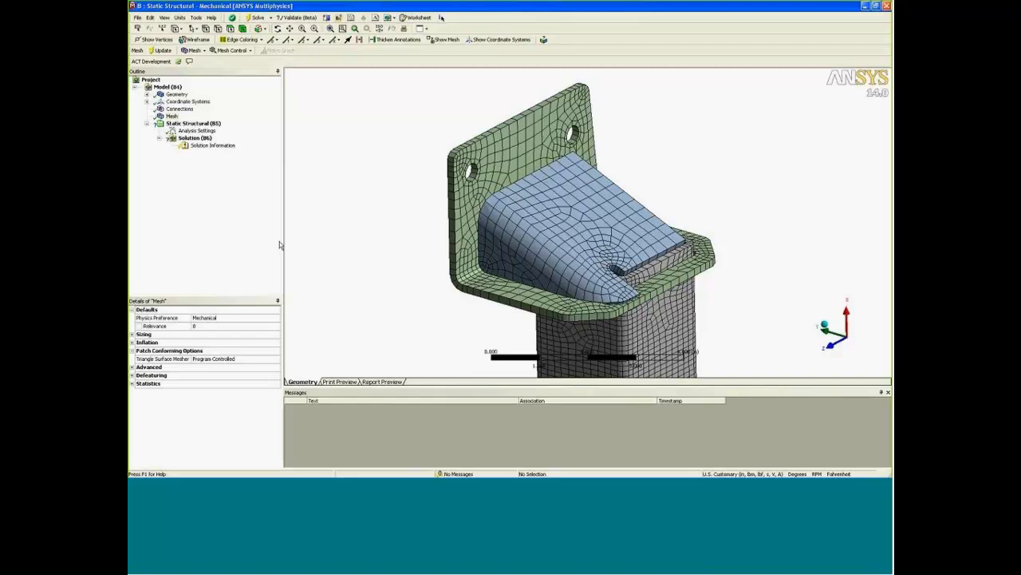
Set Generate Automatic Connection On Refresh to No for the model's connections.
{"action": "left_click", "coordinate": [179, 109]}
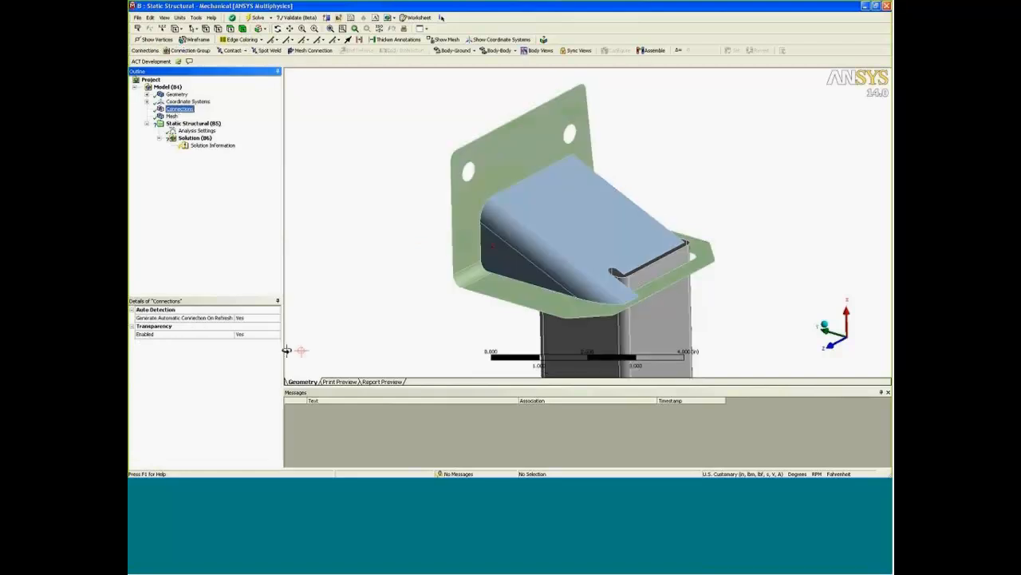
{"action": "left_click", "coordinate": [277, 318]}
{"action": "left_click", "coordinate": [277, 318]}
{"action": "left_click", "coordinate": [269, 329]}
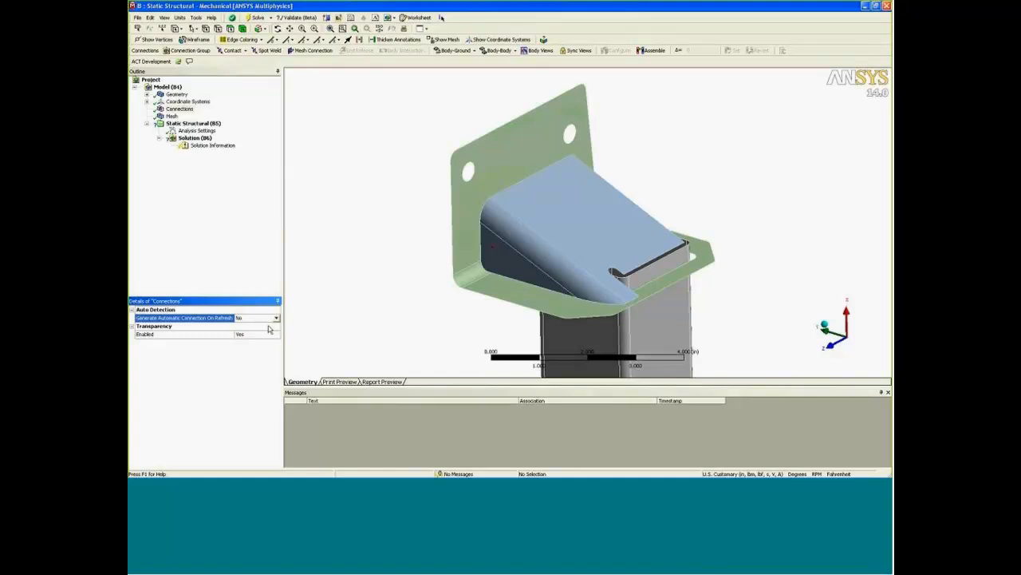
Insert a connection group under Connections and set its connection type to Mesh Connection.
{"action": "right_click", "coordinate": [176, 109]}
{"action": "mouse_move", "coordinate": [224, 114]}
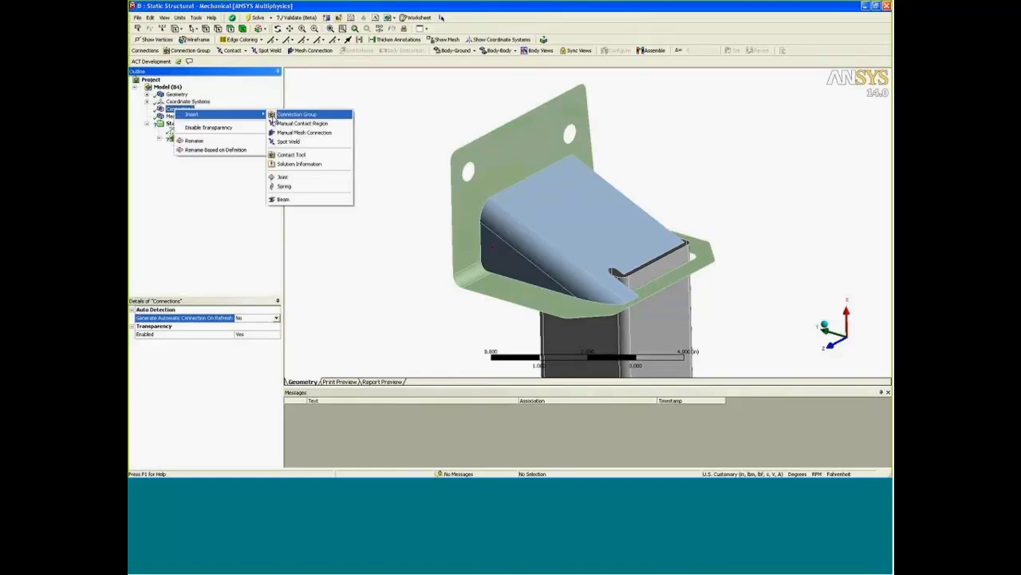
{"action": "left_click", "coordinate": [285, 117]}
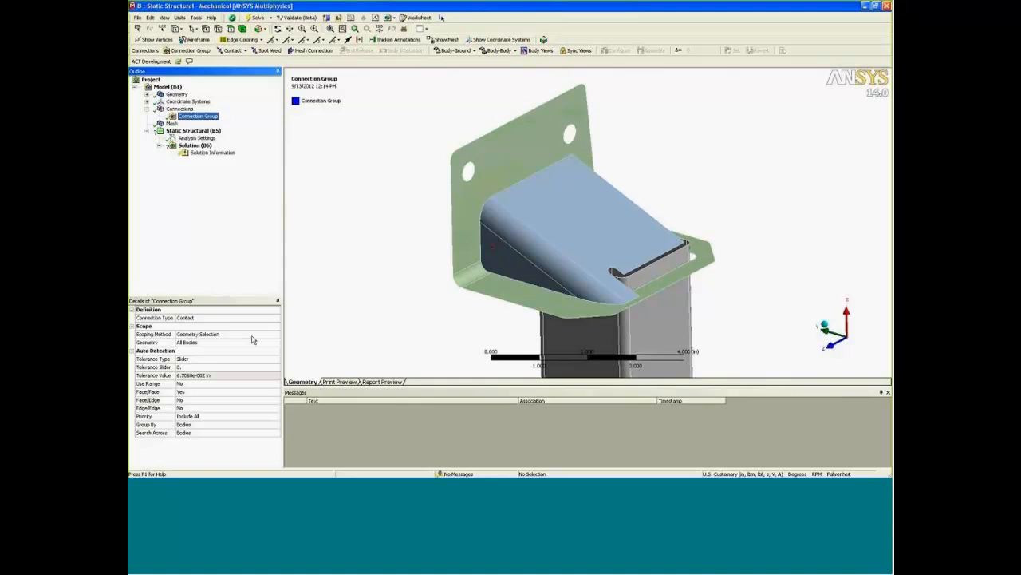
{"action": "left_click", "coordinate": [268, 318]}
{"action": "left_click", "coordinate": [276, 317]}
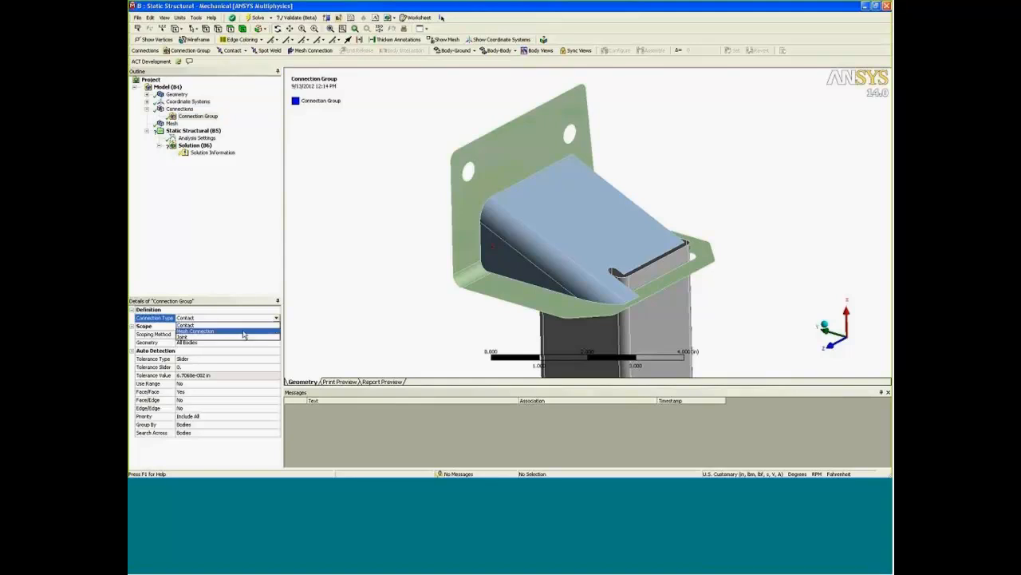
{"action": "left_click", "coordinate": [241, 334]}
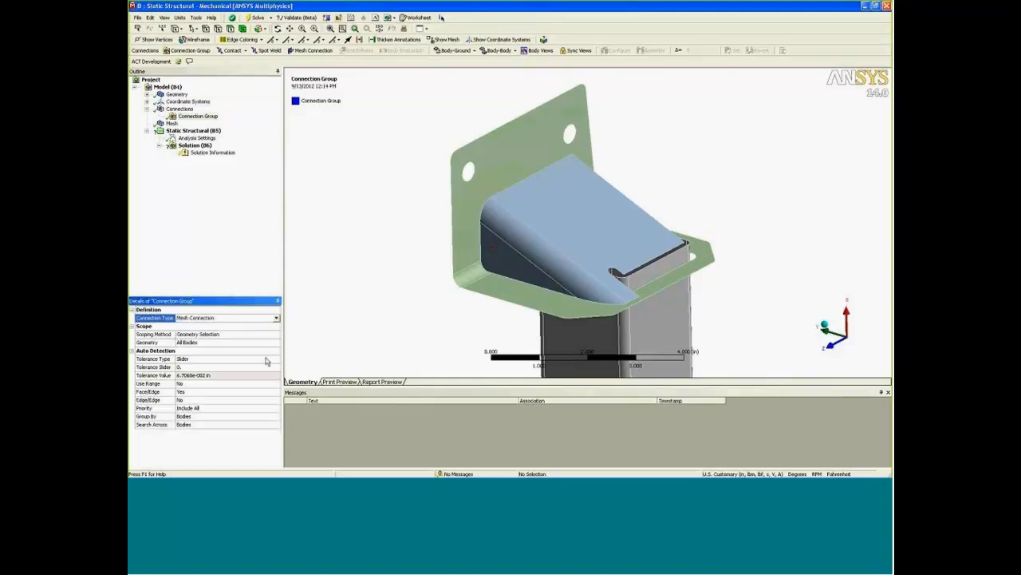
Set the connection group's tolerance type to Value with a tolerance of 0.2 in.
{"action": "left_click", "coordinate": [268, 361]}
{"action": "left_click", "coordinate": [275, 359]}
{"action": "left_click", "coordinate": [222, 371]}
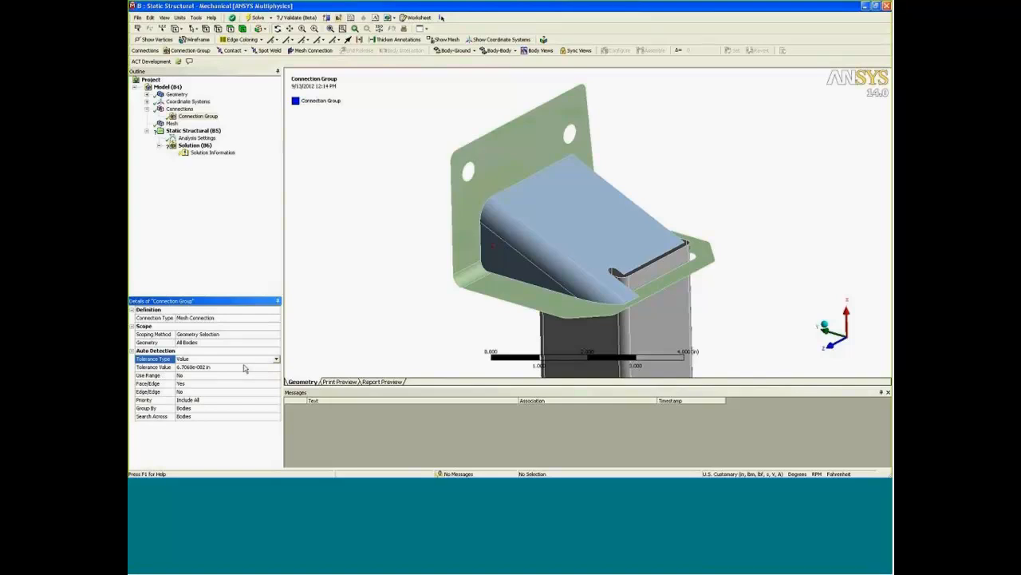
{"action": "left_click", "coordinate": [244, 367]}
{"action": "key", "text": "BackSpace"}
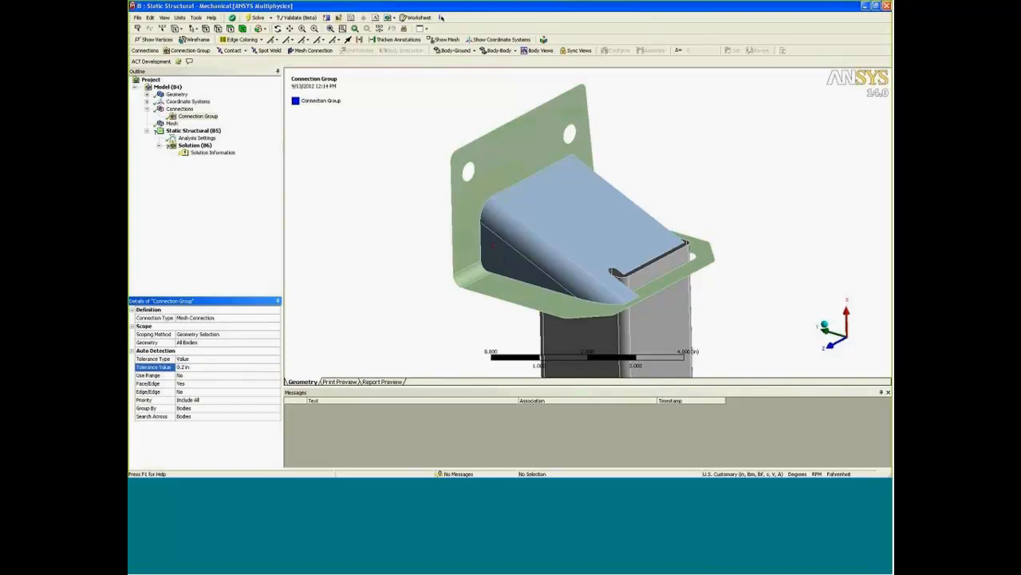
Check the gap beside the end cap, create automatic mesh connections for the group, and rename them based on definition.
{"action": "middle_click_drag", "start_coordinate": [470, 310], "coordinate": [562, 249]}
{"action": "scroll", "coordinate": [480, 227], "scroll_direction": "up", "scroll_amount": 6}
{"action": "scroll", "coordinate": [477, 244], "scroll_direction": "up", "scroll_amount": 4}
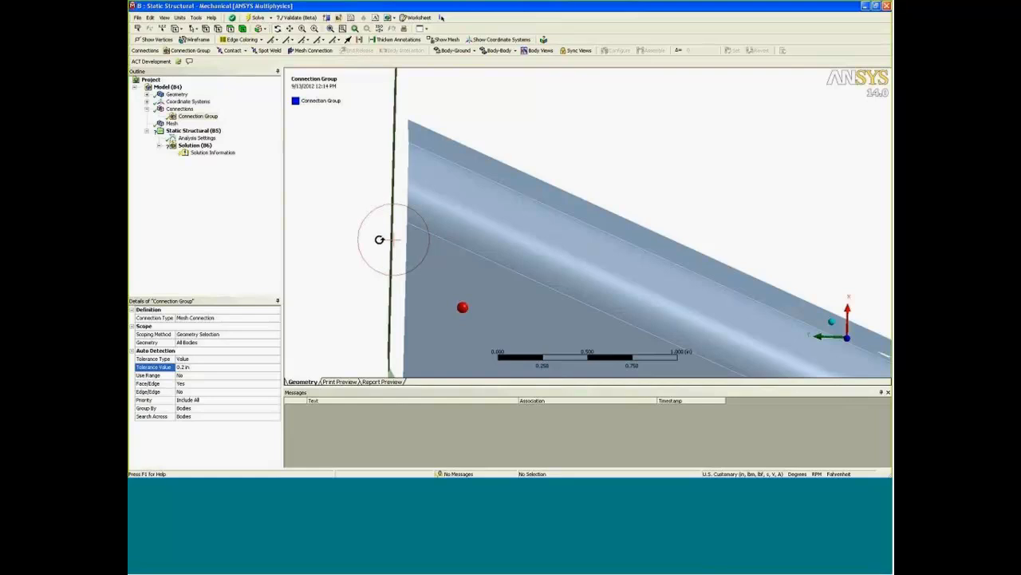
{"action": "scroll", "coordinate": [383, 236], "scroll_direction": "down", "scroll_amount": 5}
{"action": "left_click_drag", "start_coordinate": [376, 232], "coordinate": [378, 316]}
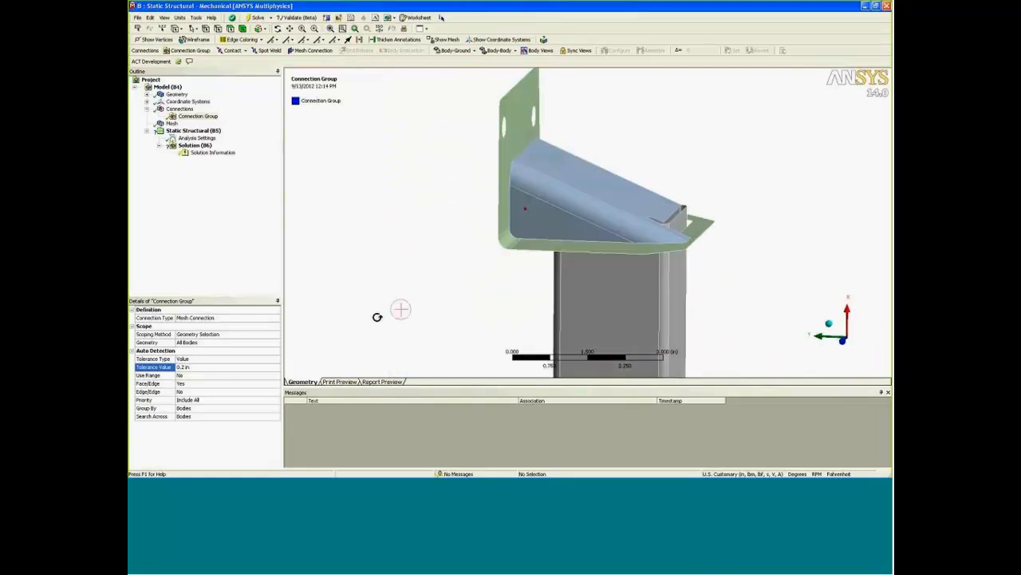
{"action": "left_click_drag", "start_coordinate": [433, 290], "coordinate": [349, 209]}
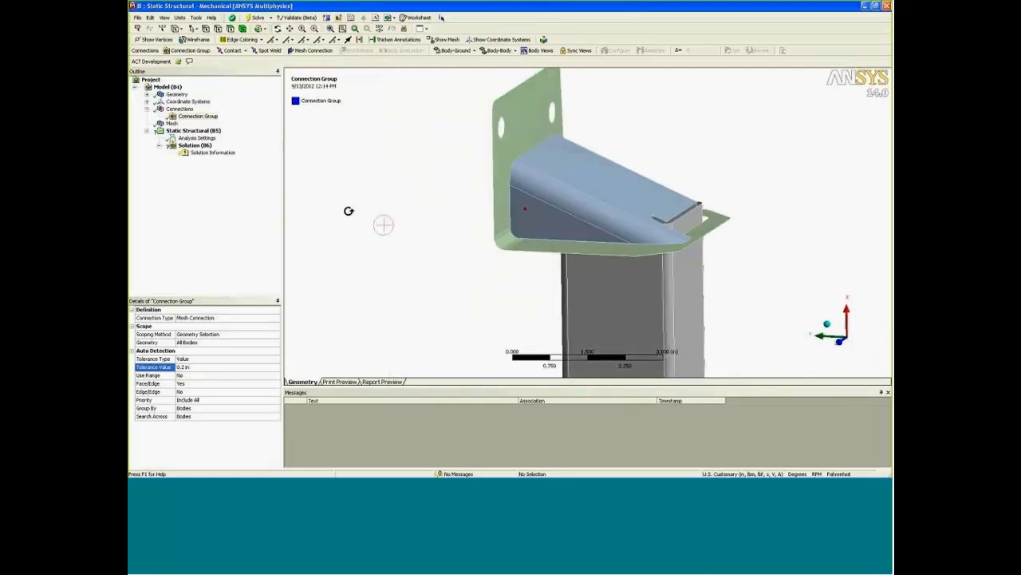
{"action": "right_click", "coordinate": [199, 117]}
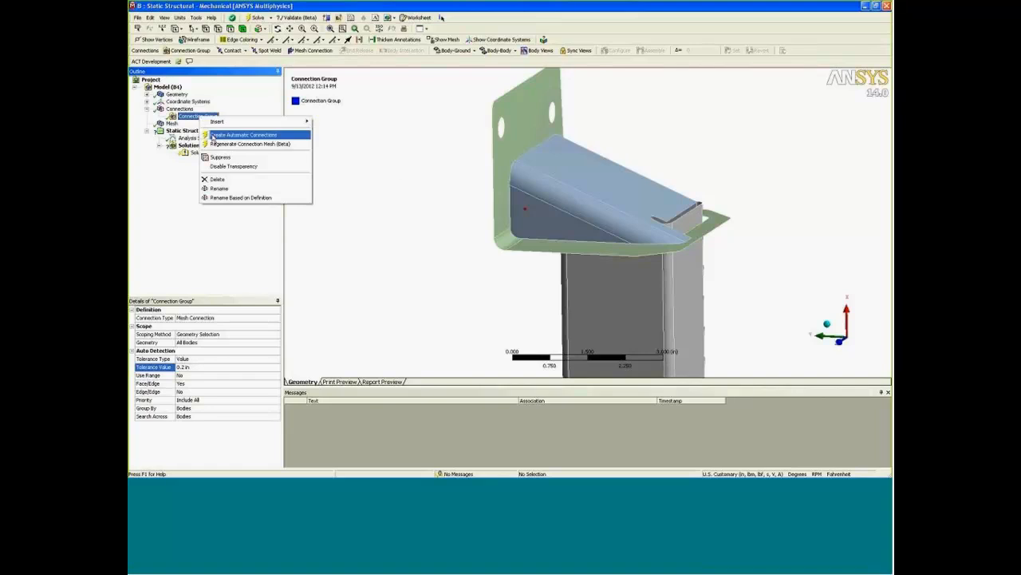
{"action": "left_click", "coordinate": [213, 136]}
{"action": "right_click", "coordinate": [191, 119]}
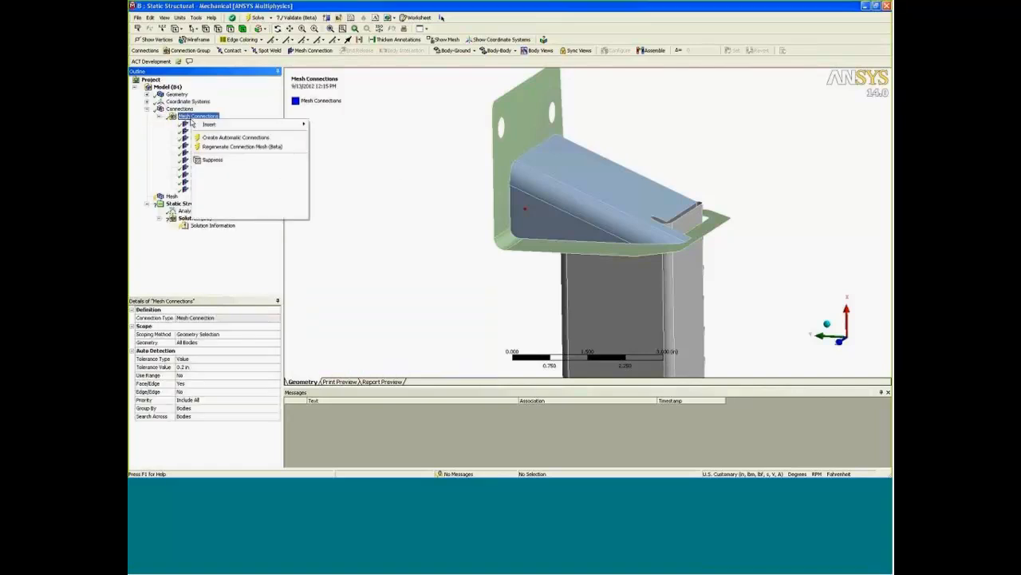
{"action": "left_click", "coordinate": [239, 201]}
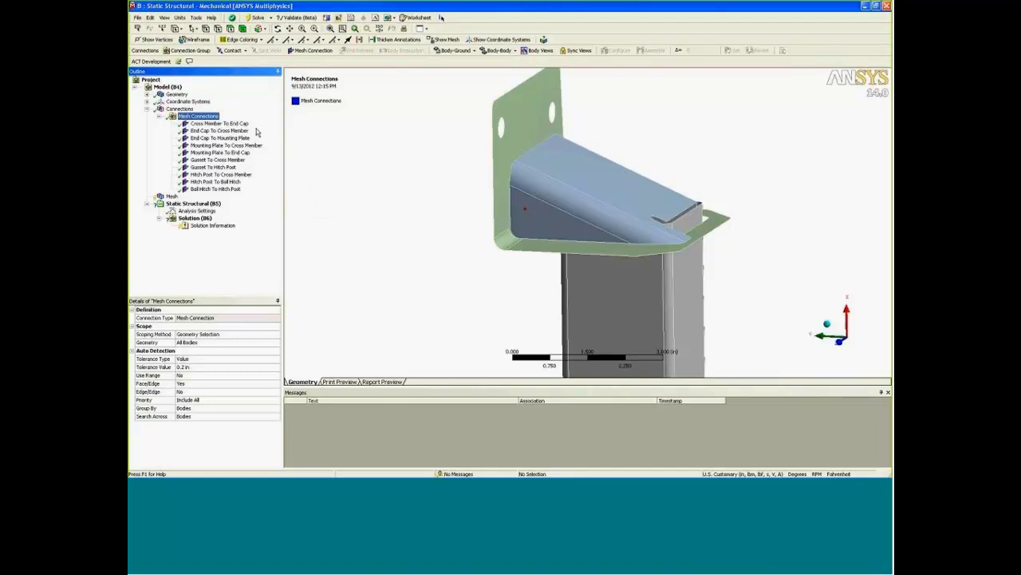
Examine the Cross Member To End Cap mesh connection, comparing its master face, slave edges and tolerance sphere at the notch.
{"action": "left_click", "coordinate": [232, 124]}
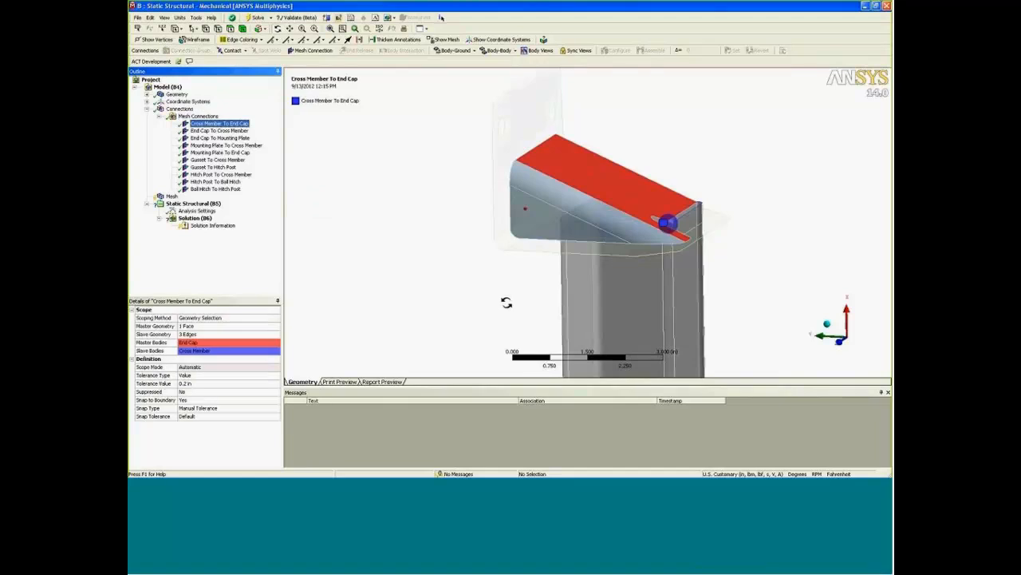
{"action": "left_click_drag", "start_coordinate": [506, 303], "coordinate": [467, 288]}
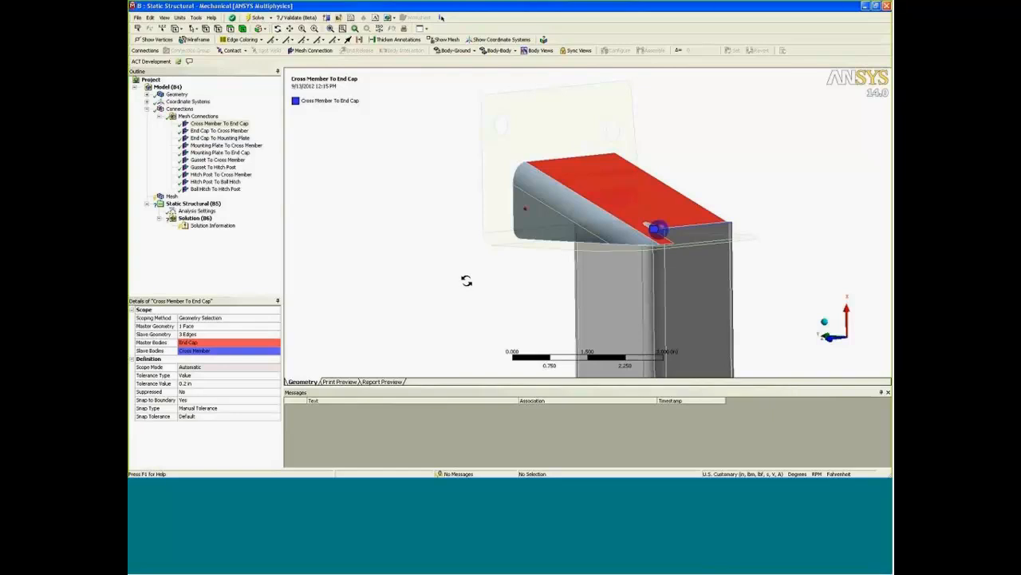
{"action": "left_click_drag", "start_coordinate": [471, 282], "coordinate": [440, 269]}
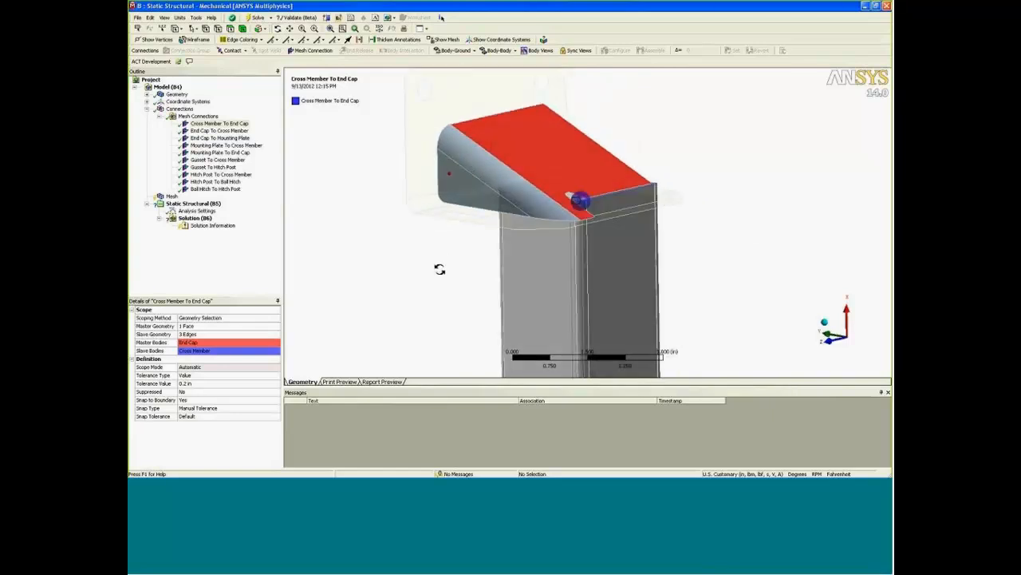
{"action": "scroll", "coordinate": [440, 269], "scroll_direction": "up", "scroll_amount": 6}
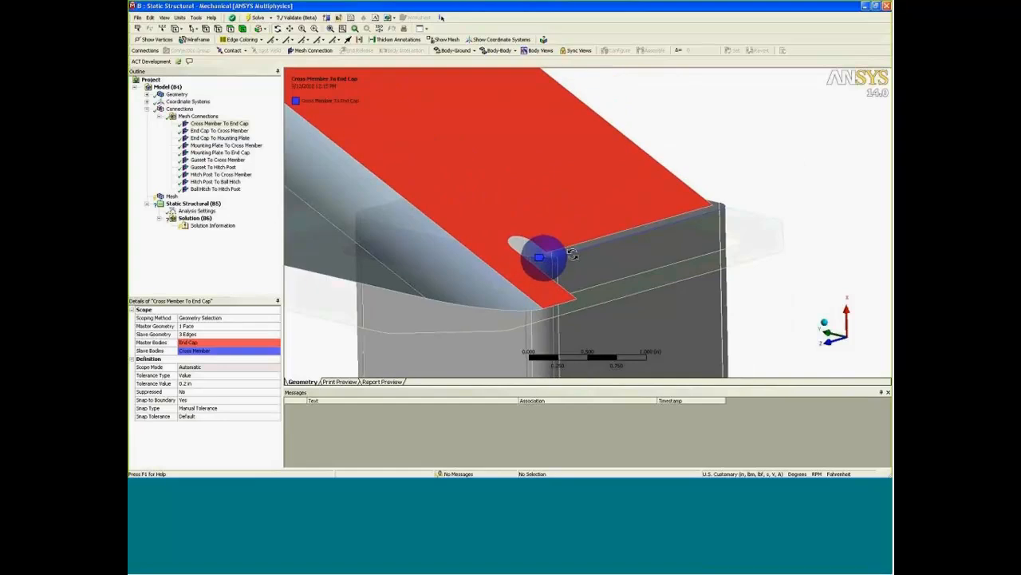
{"action": "left_click_drag", "start_coordinate": [562, 268], "coordinate": [593, 279]}
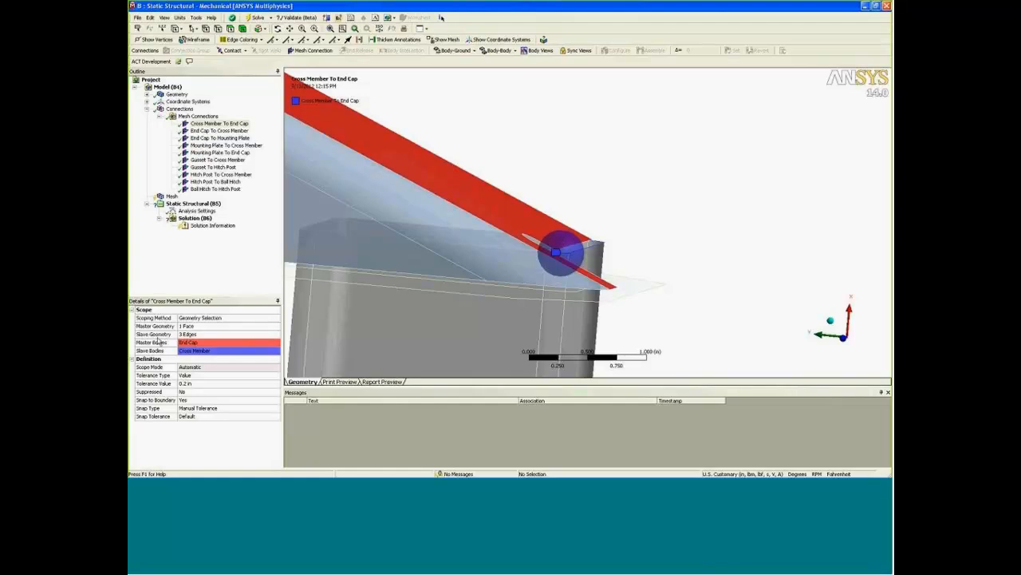
{"action": "scroll", "coordinate": [550, 263], "scroll_direction": "up", "scroll_amount": 5}
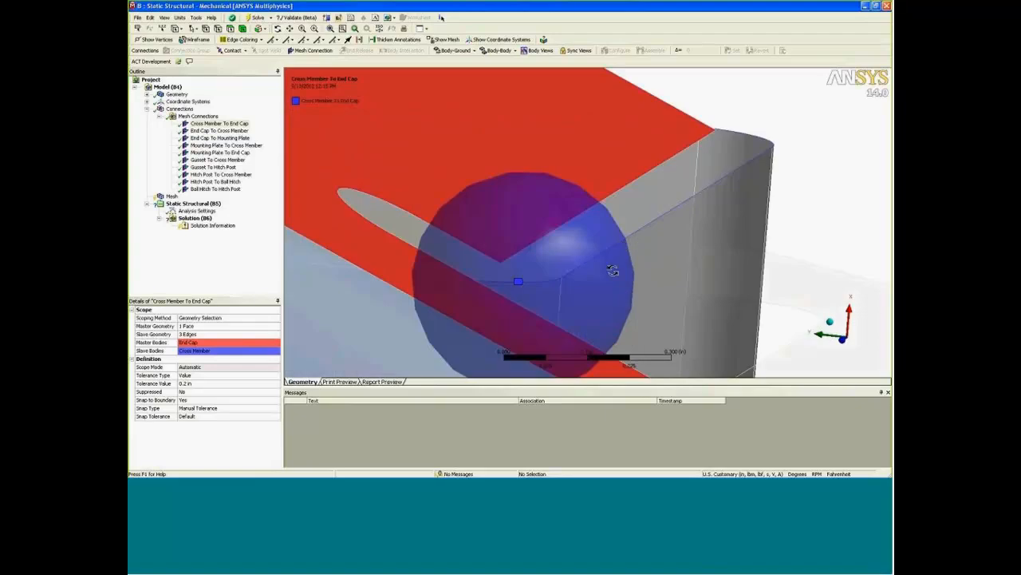
{"action": "scroll", "coordinate": [565, 305], "scroll_direction": "down", "scroll_amount": 5}
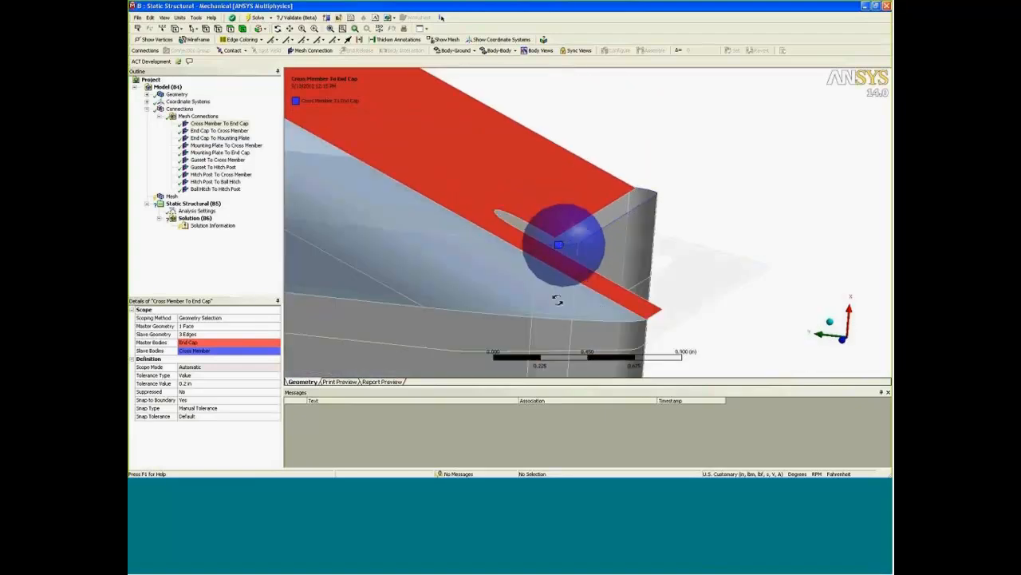
{"action": "left_click_drag", "start_coordinate": [600, 231], "coordinate": [548, 261]}
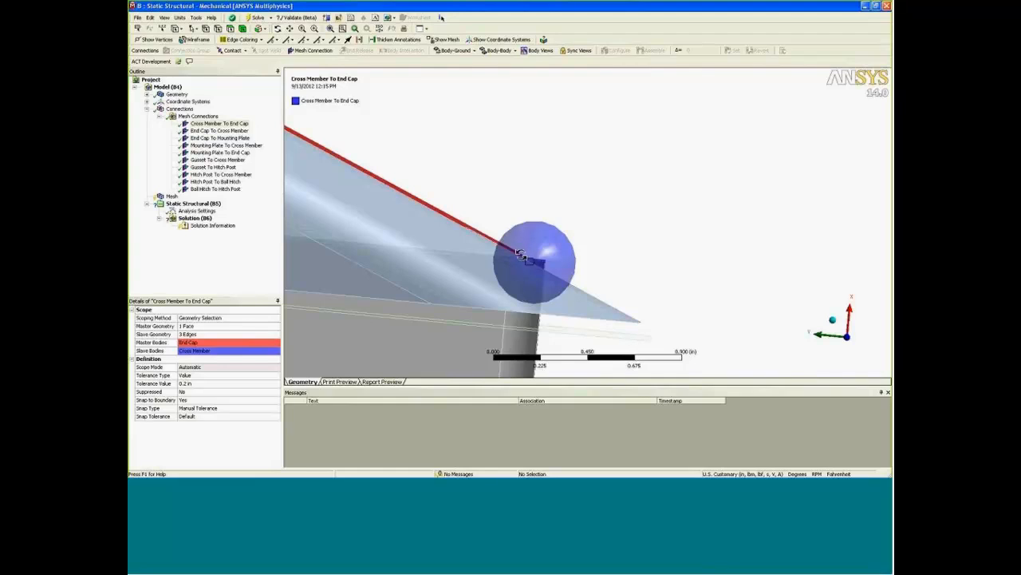
{"action": "mouse_move", "coordinate": [547, 263]}
{"action": "left_mouse_down"}
{"action": "mouse_move", "coordinate": [515, 269]}
{"action": "mouse_move", "coordinate": [551, 253]}
{"action": "left_mouse_up"}
{"action": "scroll", "coordinate": [551, 253], "scroll_direction": "down", "scroll_amount": 5}
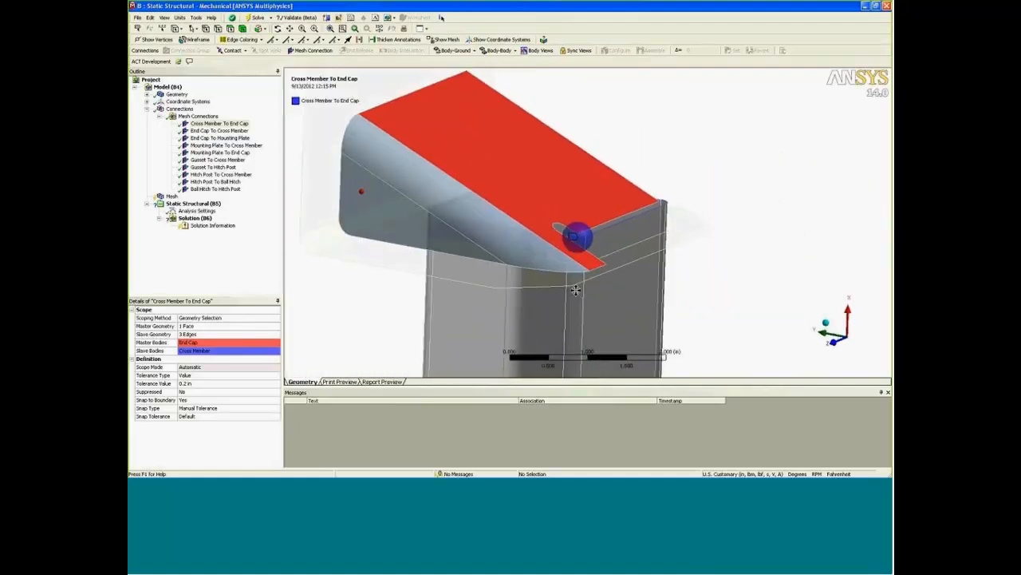
Compare the End Cap To Cross Member connection and delete the redundant Cross Member To End Cap mesh connection.
{"action": "left_click", "coordinate": [239, 131]}
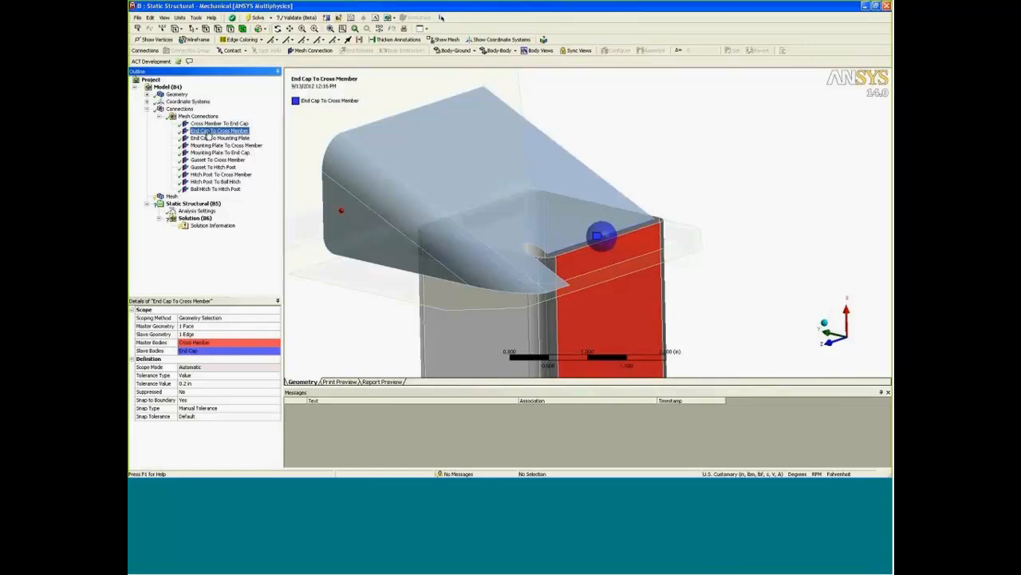
{"action": "left_click", "coordinate": [218, 124]}
{"action": "key", "text": "Delete"}
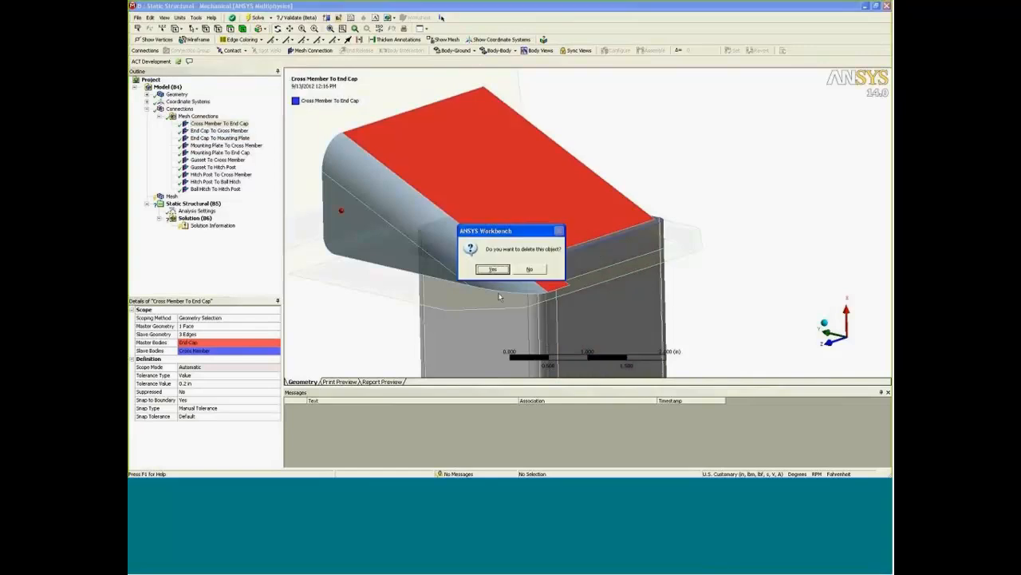
{"action": "left_click", "coordinate": [491, 269]}
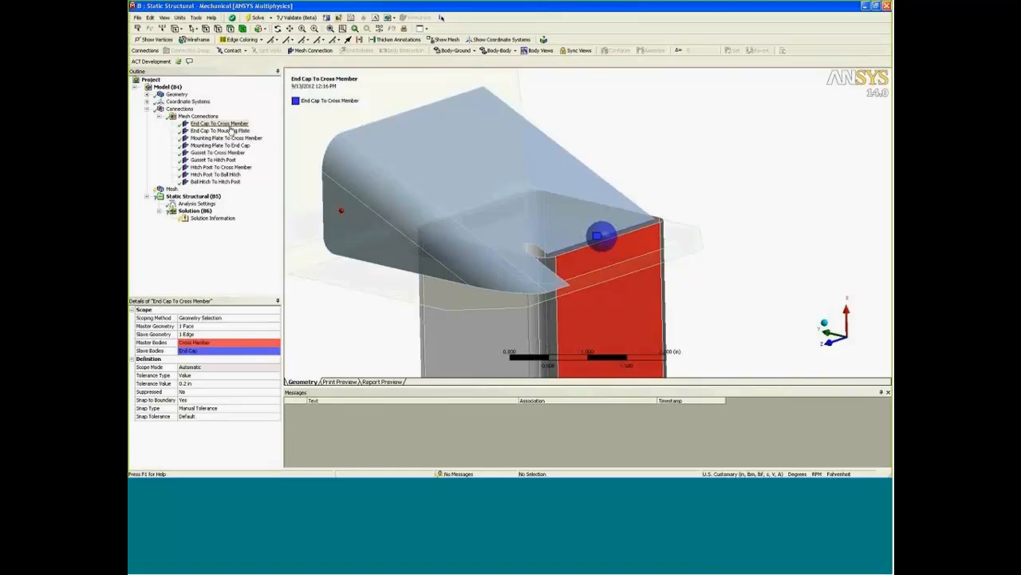
Inspect the master faces and slave edges of the End Cap To Cross Member and End Cap To Mounting Plate connections.
{"action": "left_click_drag", "start_coordinate": [560, 291], "coordinate": [550, 247]}
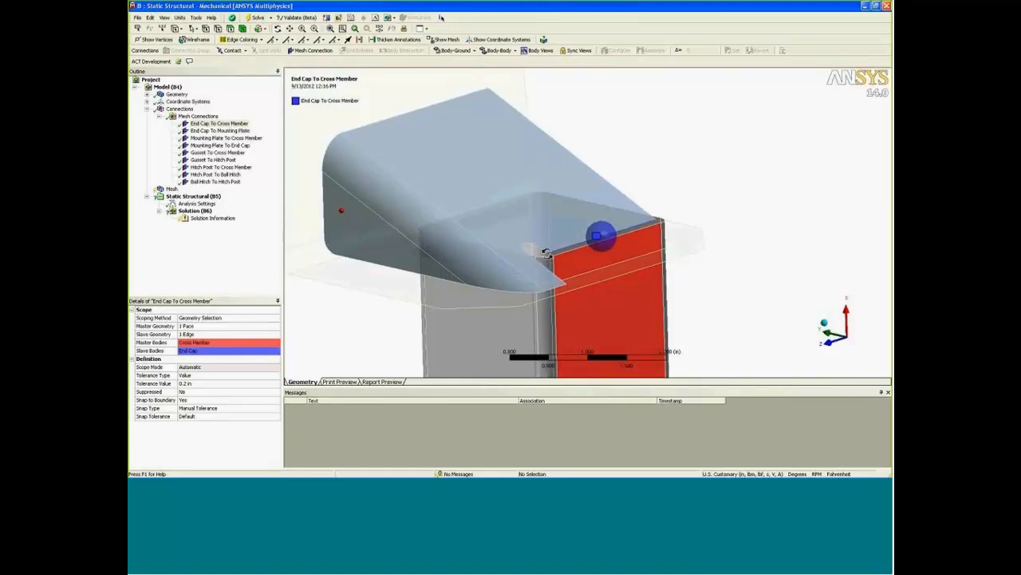
{"action": "right_click_drag", "start_coordinate": [549, 215], "coordinate": [741, 290]}
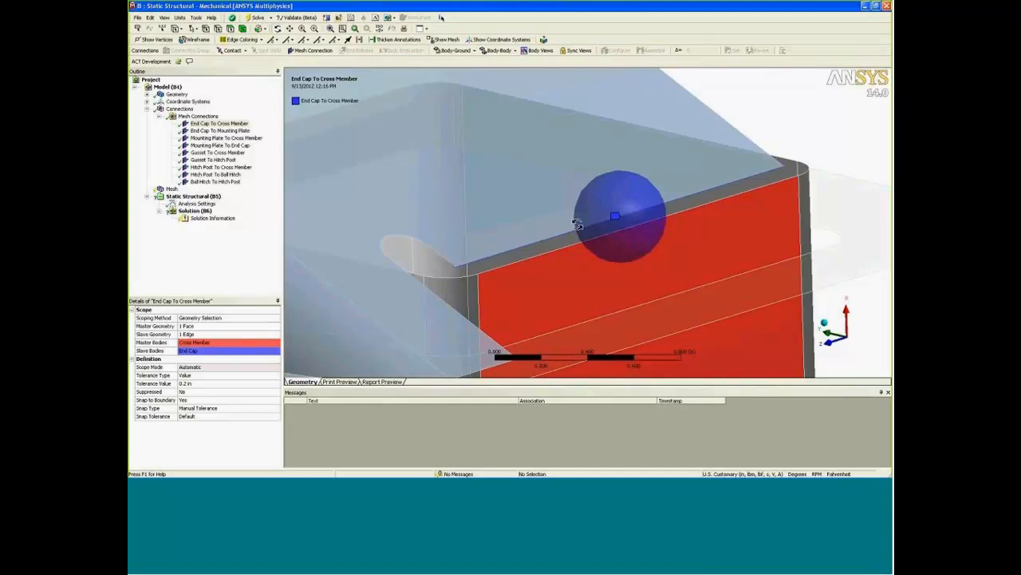
{"action": "scroll", "coordinate": [542, 240], "scroll_direction": "down", "scroll_amount": 5}
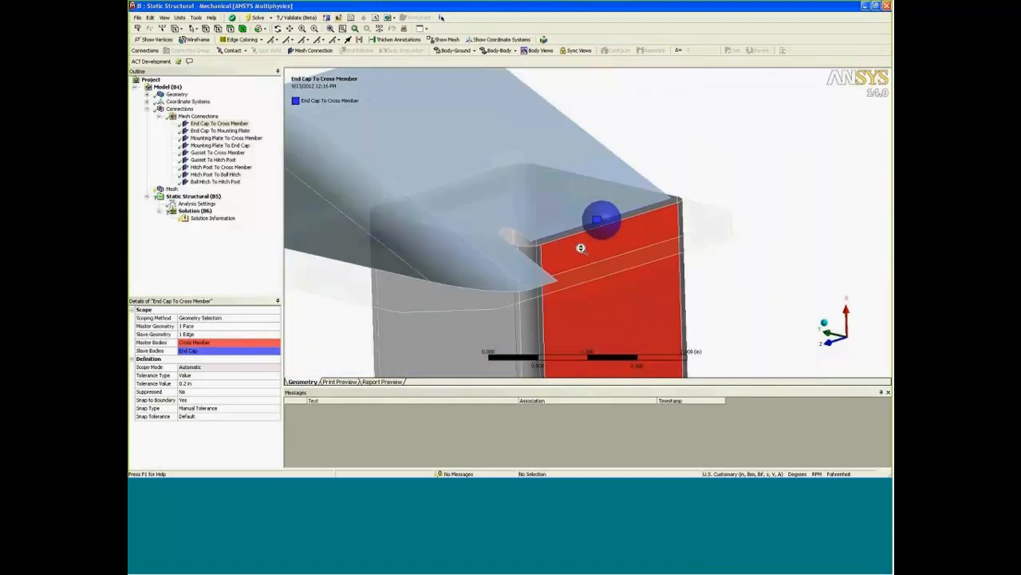
{"action": "middle_click_drag", "start_coordinate": [517, 248], "coordinate": [608, 264], "text": "ctrl"}
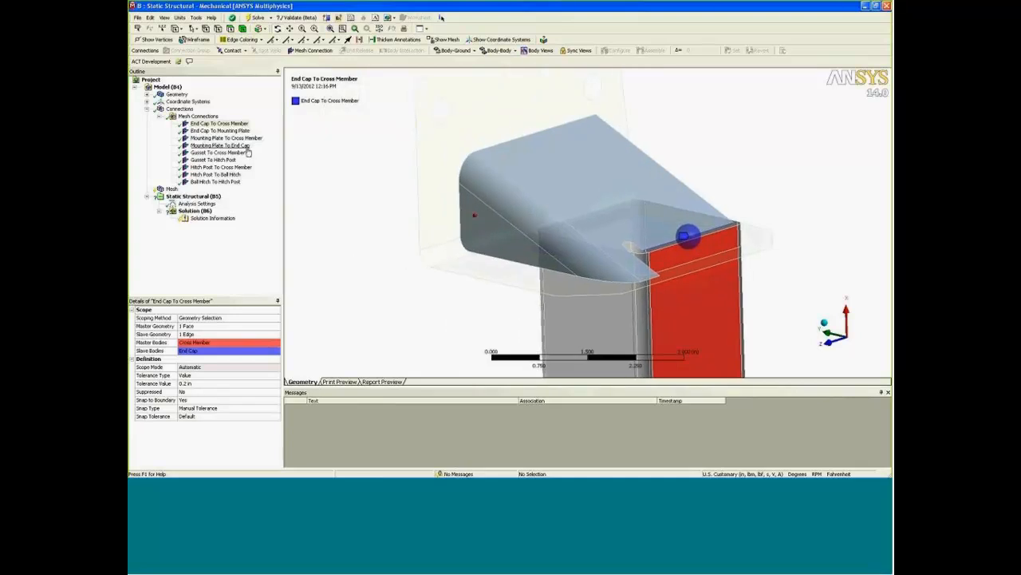
{"action": "left_click", "coordinate": [222, 131]}
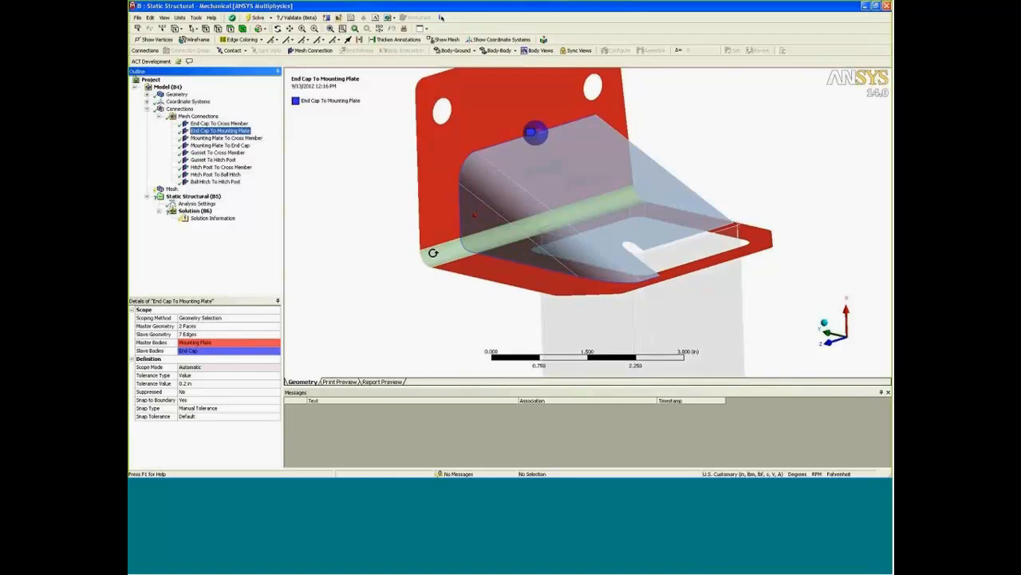
Add the mounting plate's bend face to the master geometry of the End Cap To Mounting Plate mesh connection.
{"action": "left_click", "coordinate": [203, 325]}
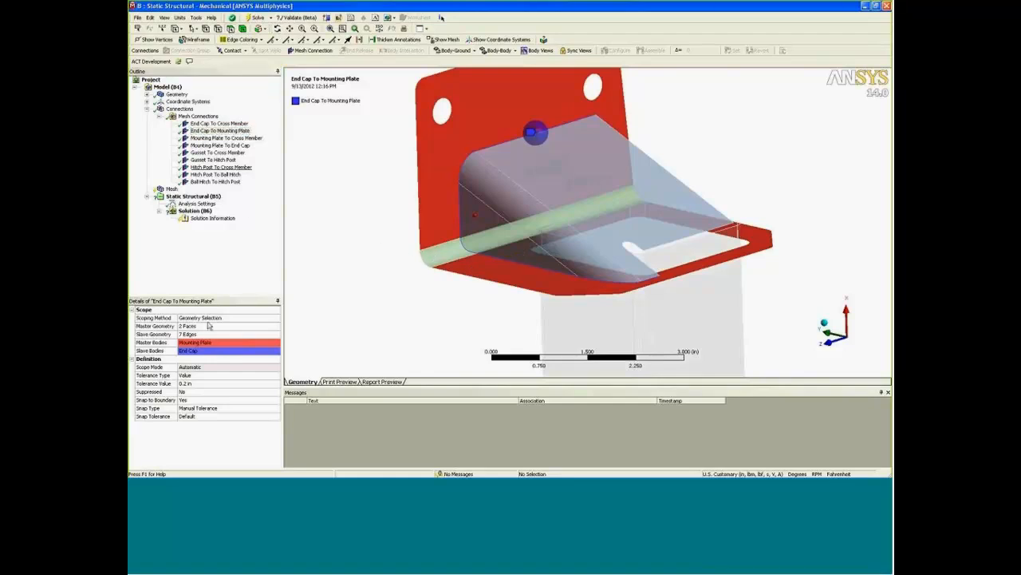
{"action": "left_click", "coordinate": [440, 252], "text": "ctrl"}
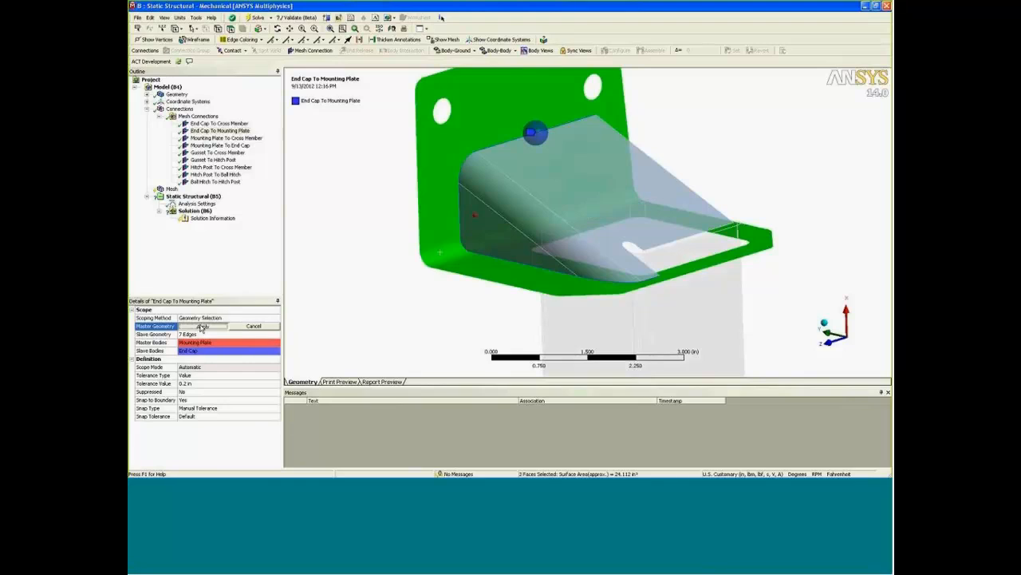
{"action": "left_click", "coordinate": [202, 325]}
{"action": "scroll", "coordinate": [440, 252], "scroll_direction": "down", "scroll_amount": 2}
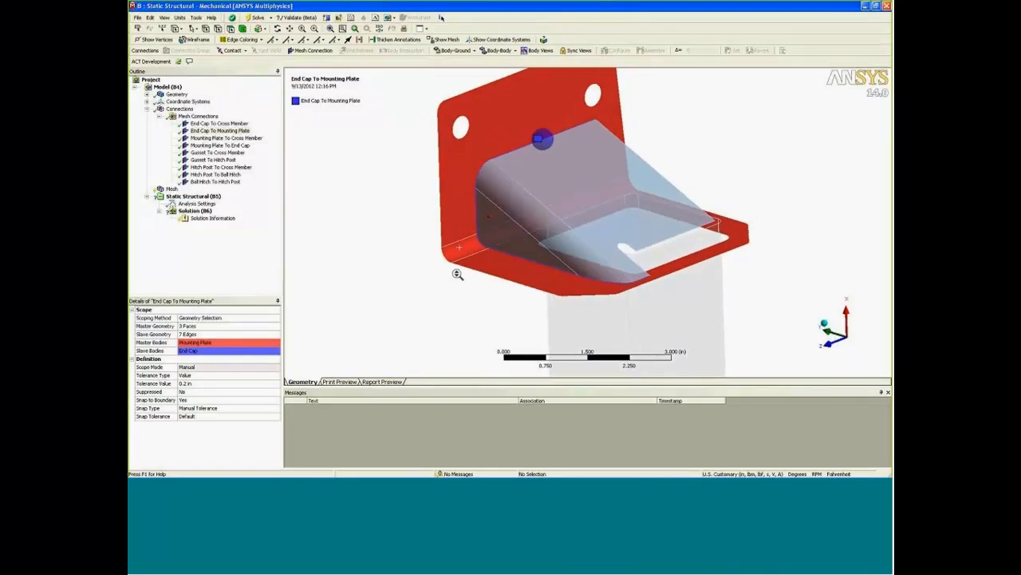
Extend the slave edges of the Mounting Plate To Cross Member connection to the full cutout loop, including its corner edges.
{"action": "left_click", "coordinate": [211, 138]}
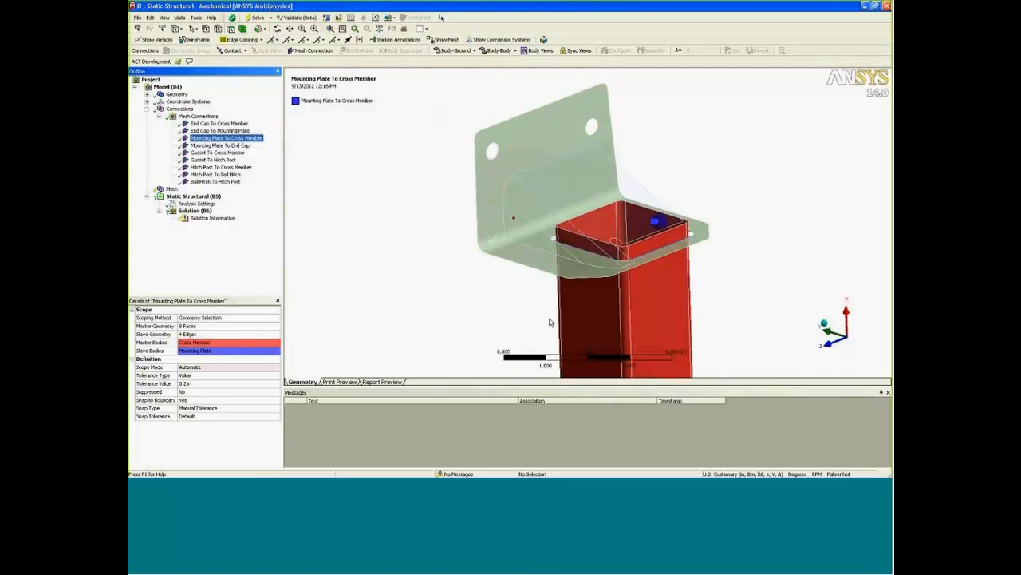
{"action": "right_click_drag", "start_coordinate": [441, 180], "coordinate": [638, 304]}
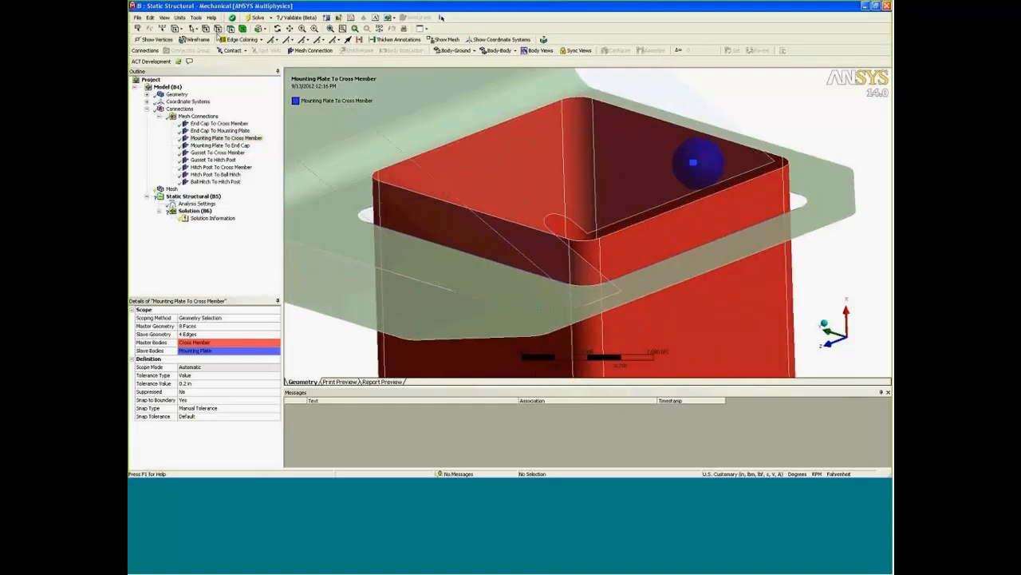
{"action": "left_click", "coordinate": [218, 28]}
{"action": "left_click", "coordinate": [661, 270]}
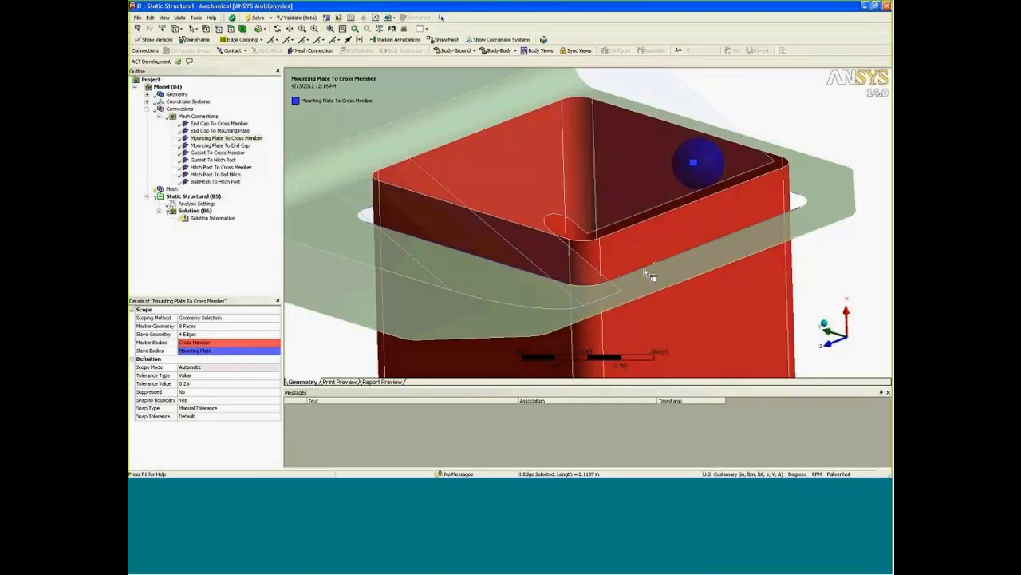
{"action": "left_click", "coordinate": [366, 354]}
{"action": "left_click", "coordinate": [196, 335]}
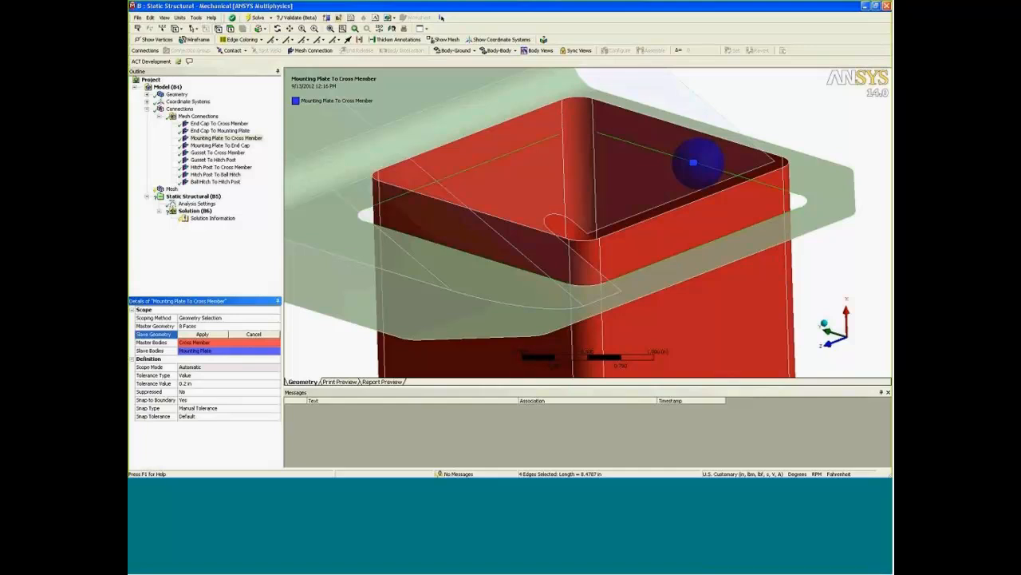
{"action": "left_click", "coordinate": [260, 29]}
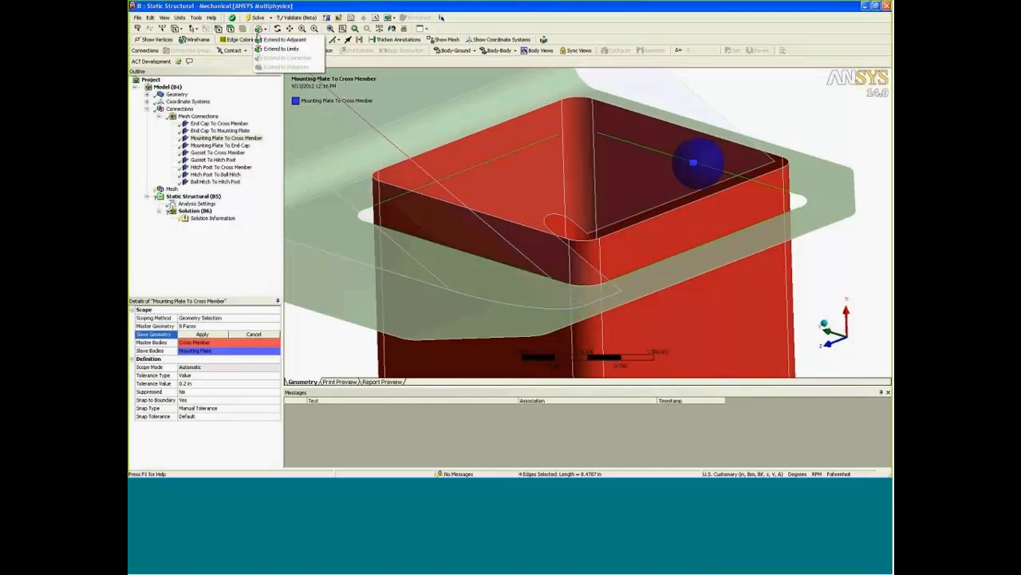
{"action": "left_click", "coordinate": [277, 48]}
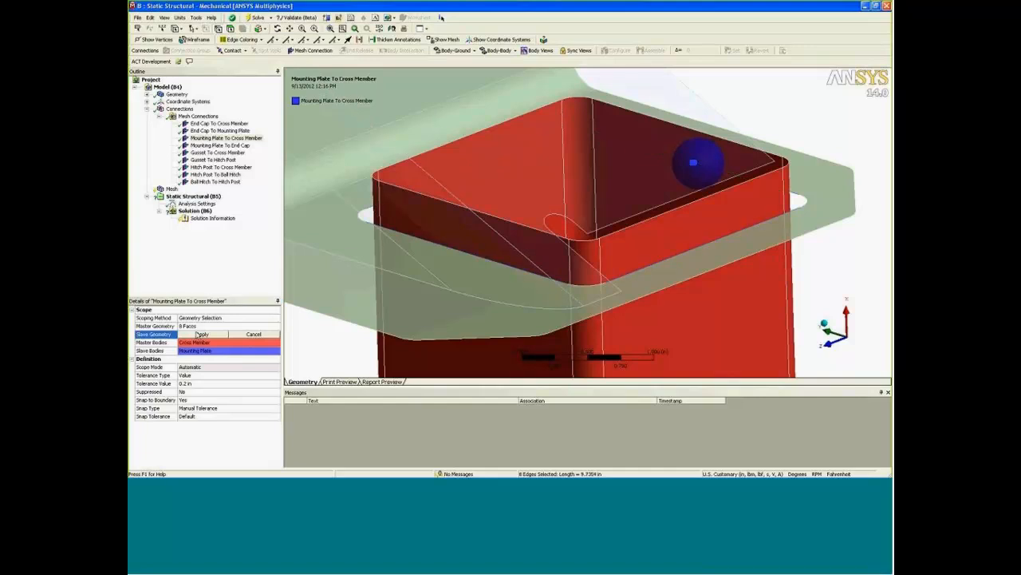
{"action": "left_click", "coordinate": [198, 332]}
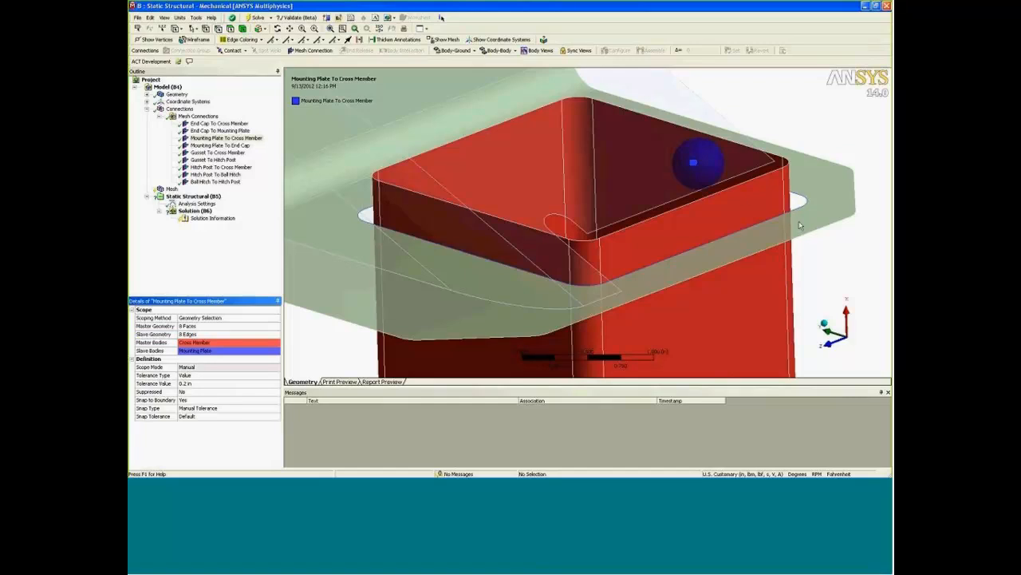
Check the single slave edge of the Mounting Plate To End Cap mesh connection and delete that connection.
{"action": "middle_click_drag", "start_coordinate": [619, 237], "coordinate": [467, 287], "text": "ctrl"}
{"action": "scroll", "coordinate": [604, 235], "scroll_direction": "down", "scroll_amount": 10}
{"action": "scroll", "coordinate": [526, 249], "scroll_direction": "down", "scroll_amount": 2}
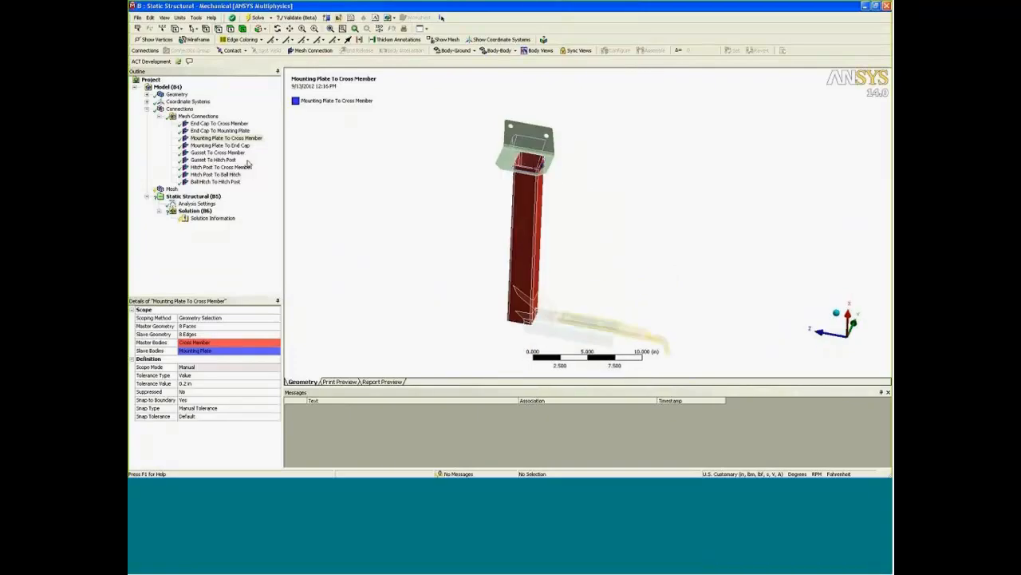
{"action": "left_click", "coordinate": [226, 145]}
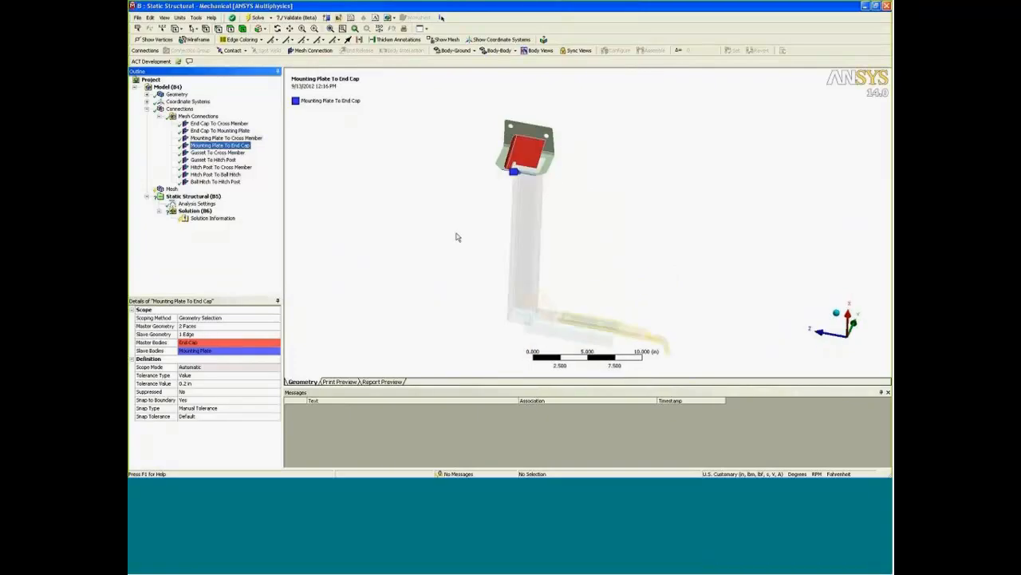
{"action": "right_click_drag", "start_coordinate": [458, 132], "coordinate": [582, 201]}
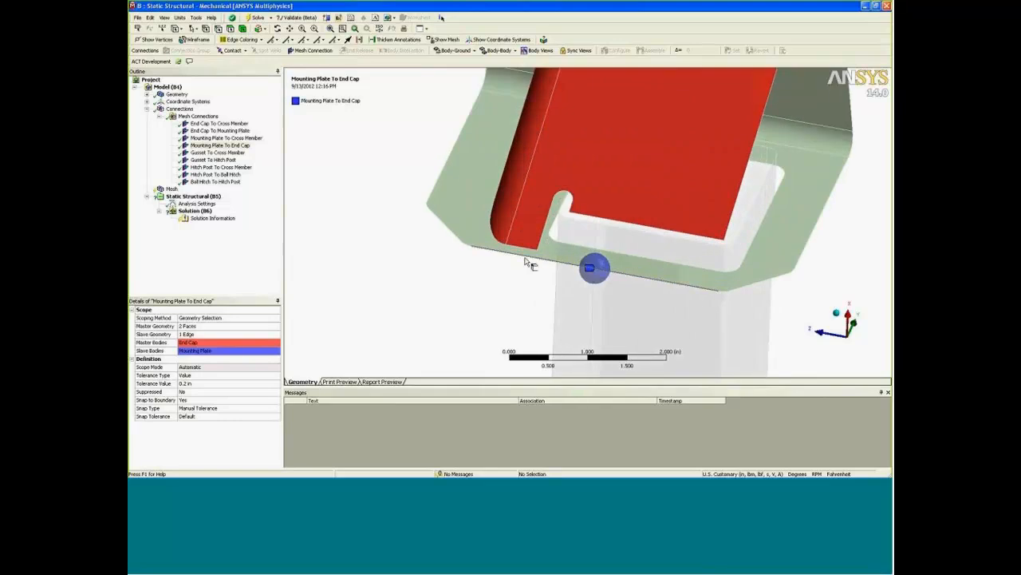
{"action": "left_click", "coordinate": [241, 147]}
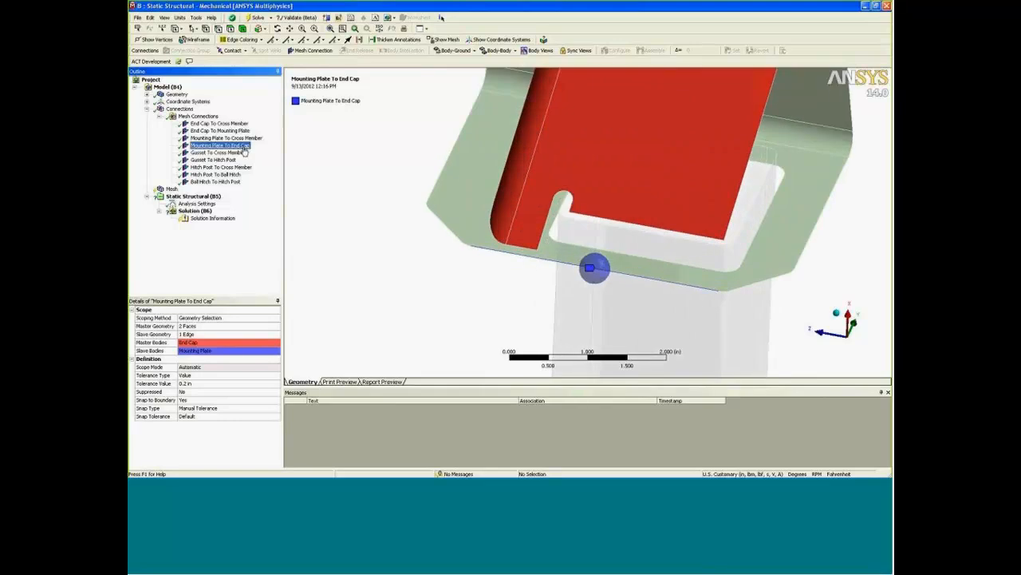
{"action": "key", "text": "Delete"}
{"action": "key", "text": "Return"}
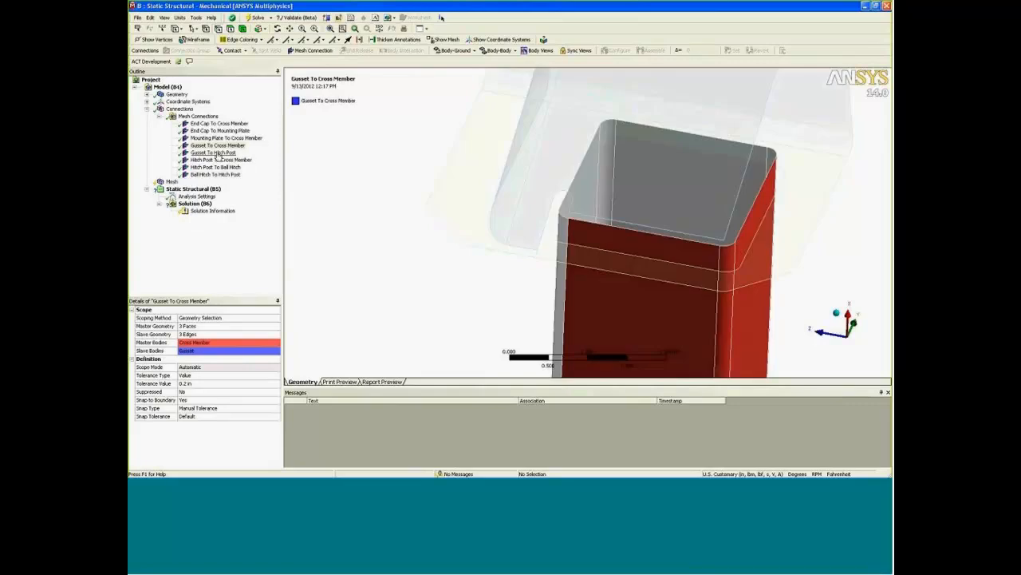
Inspect the Gusset To Hitch Post, Hitch Post To Cross Member and Hitch Post To Ball Hitch mesh connections.
{"action": "left_click", "coordinate": [216, 152]}
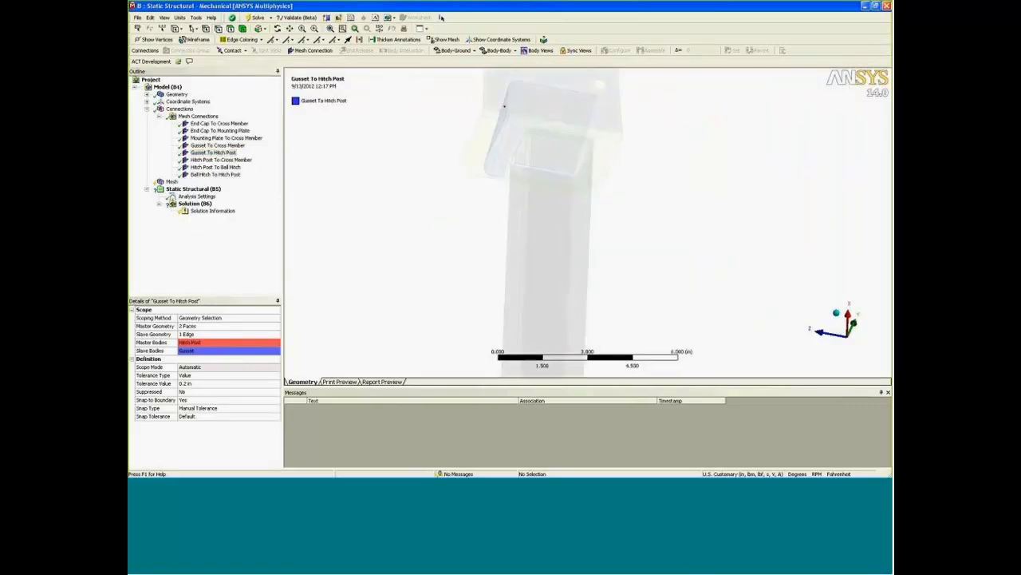
{"action": "right_click_drag", "start_coordinate": [461, 235], "coordinate": [591, 349]}
{"action": "mouse_move", "coordinate": [599, 315]}
{"action": "middle_mouse_down"}
{"action": "mouse_move", "coordinate": [607, 299]}
{"action": "mouse_move", "coordinate": [590, 239]}
{"action": "middle_mouse_up"}
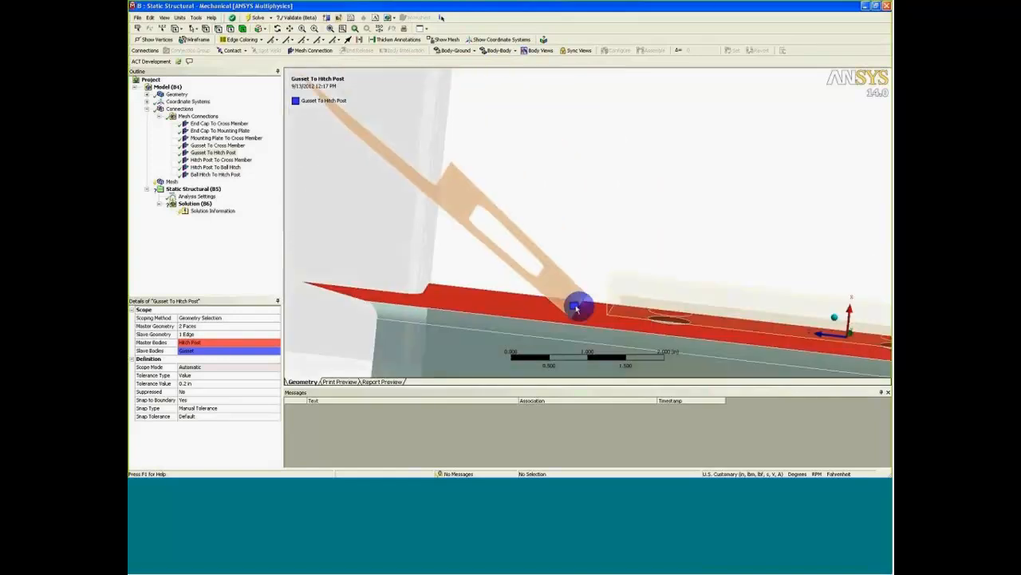
{"action": "middle_click_drag", "start_coordinate": [591, 324], "coordinate": [497, 297]}
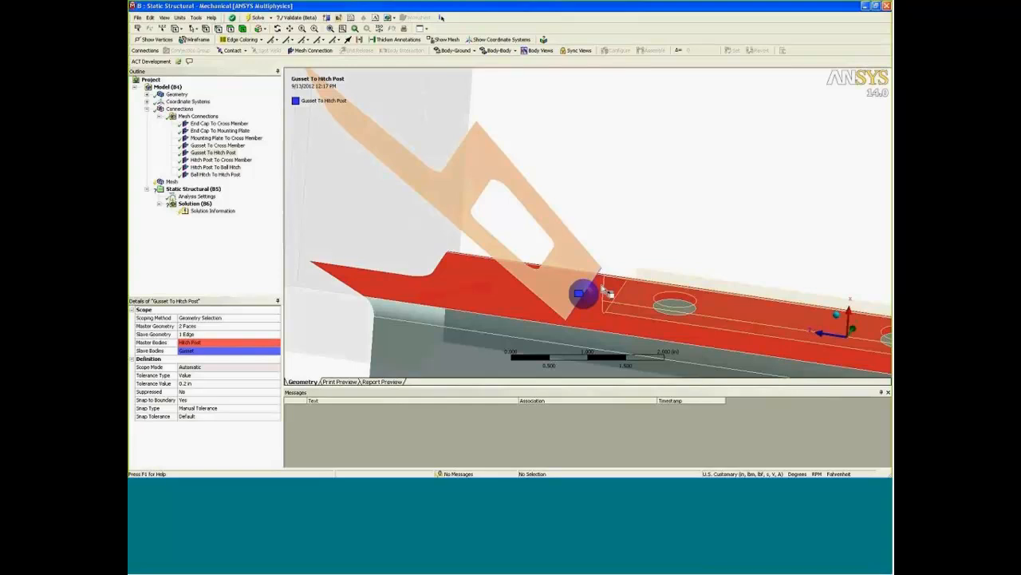
{"action": "left_click", "coordinate": [227, 159]}
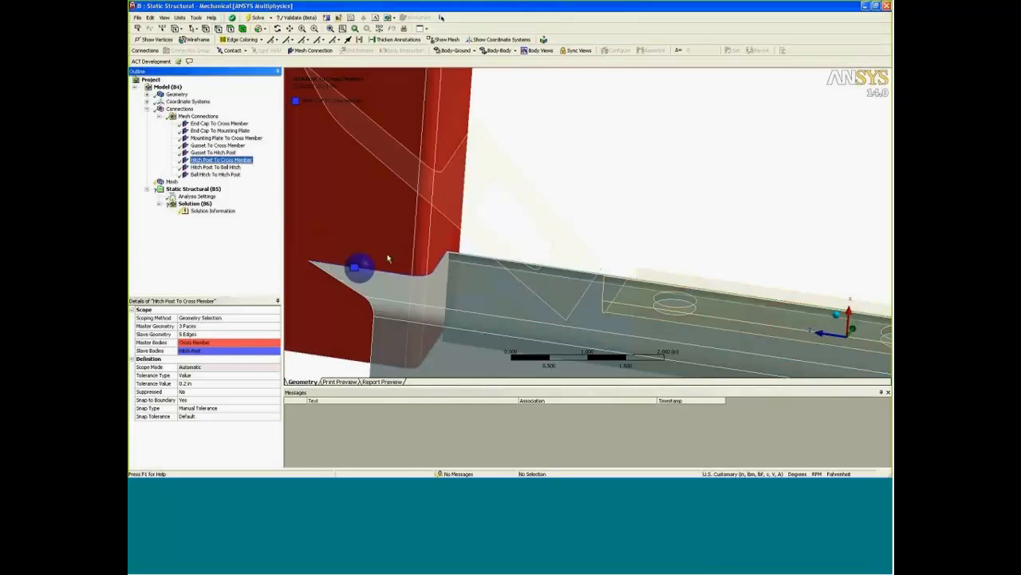
{"action": "left_click", "coordinate": [216, 167]}
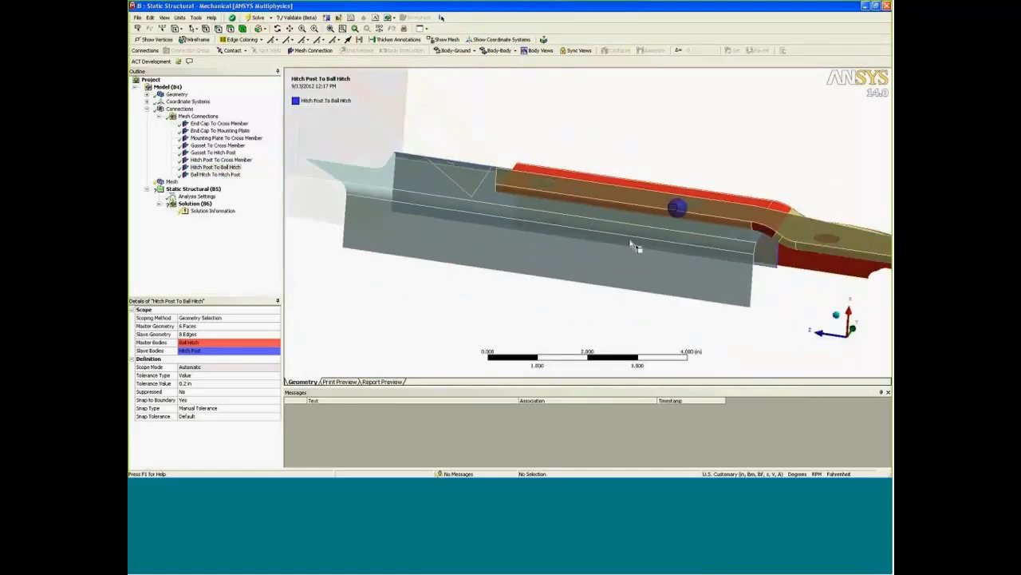
Check the mesh where the ball hitch overlaps the hitch post and delete both mesh connections between these two parts.
{"action": "left_click", "coordinate": [171, 182]}
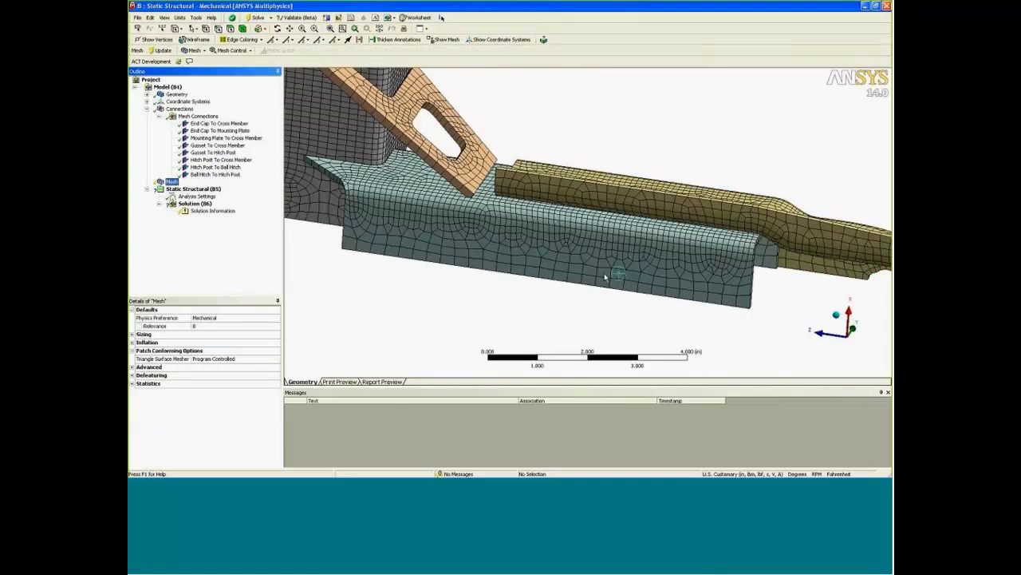
{"action": "middle_click_drag", "start_coordinate": [753, 269], "coordinate": [625, 206]}
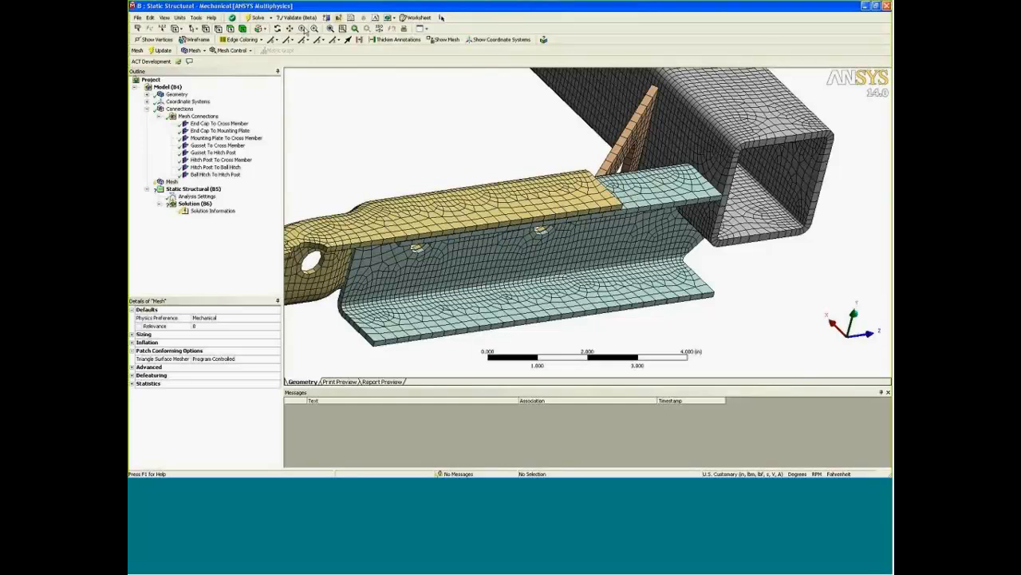
{"action": "middle_click_drag", "start_coordinate": [504, 249], "coordinate": [611, 250]}
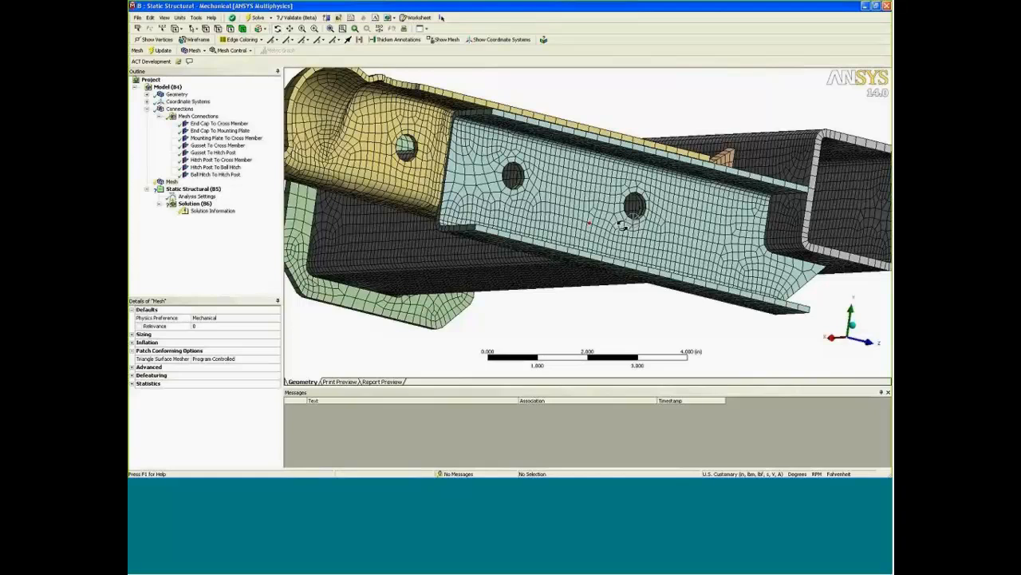
{"action": "middle_click_drag", "start_coordinate": [623, 225], "coordinate": [614, 186]}
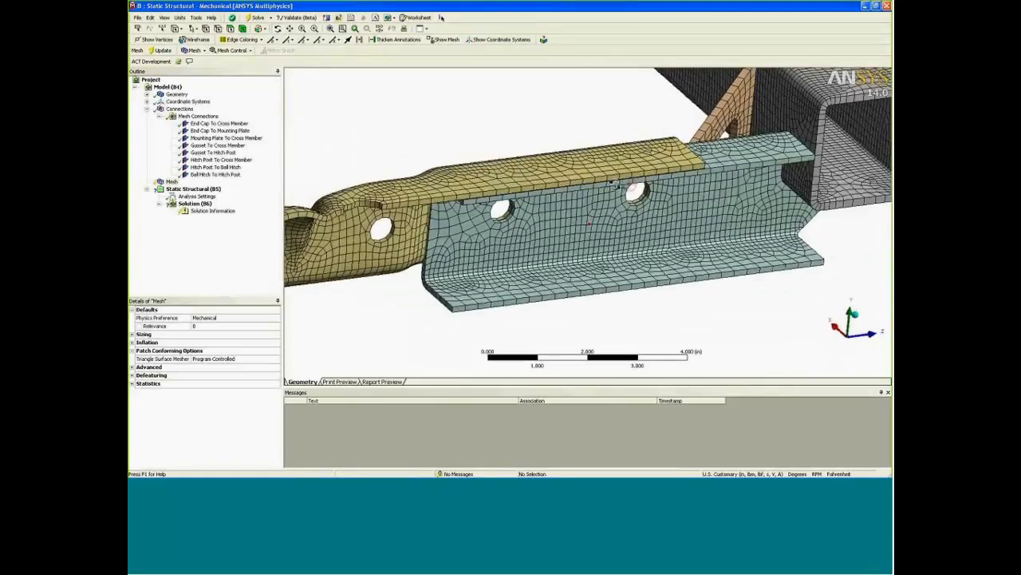
{"action": "scroll", "coordinate": [615, 184], "scroll_direction": "up", "scroll_amount": 2}
{"action": "left_click", "coordinate": [215, 167]}
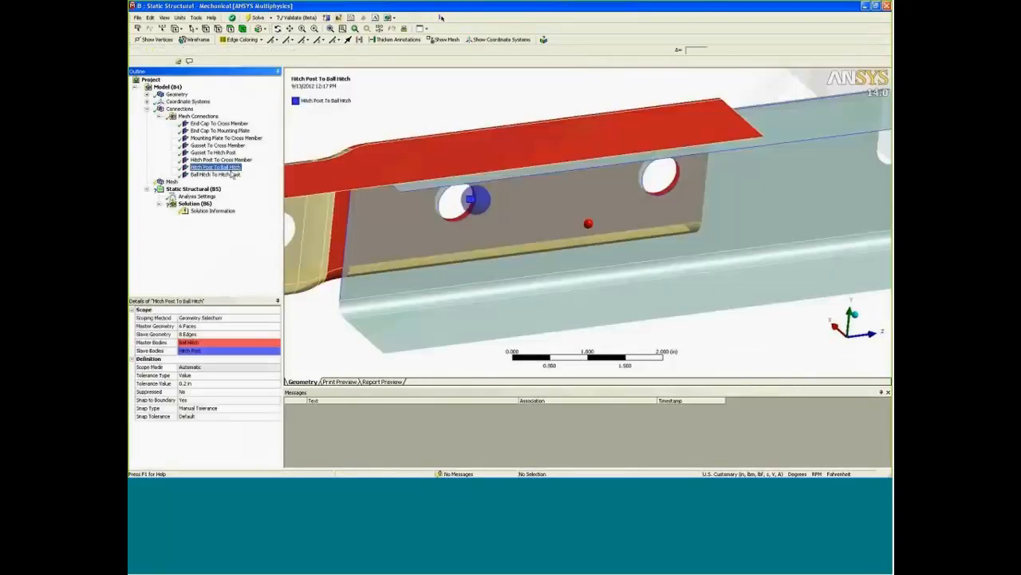
{"action": "left_click", "coordinate": [226, 174], "text": "ctrl"}
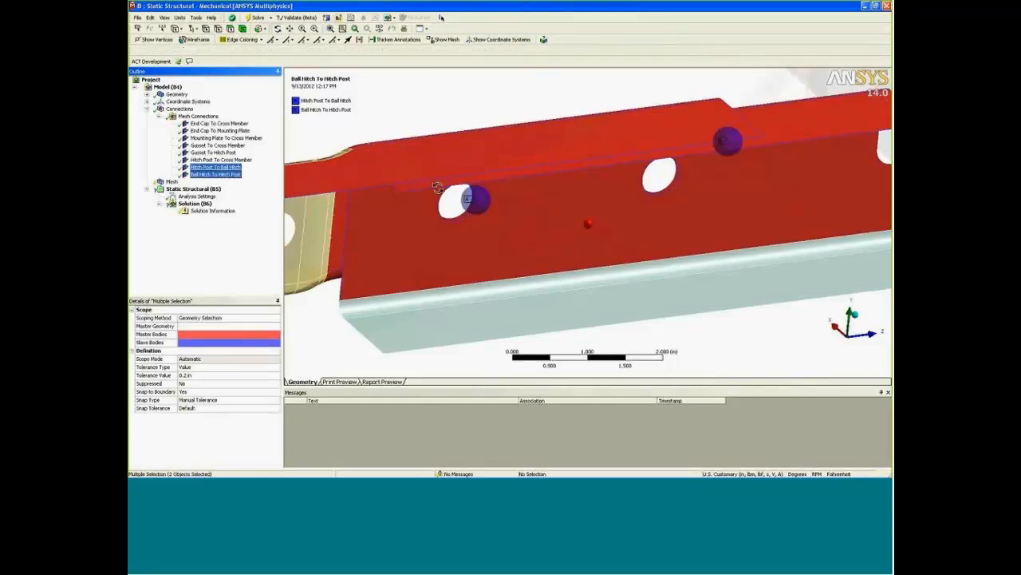
{"action": "key", "text": "Delete"}
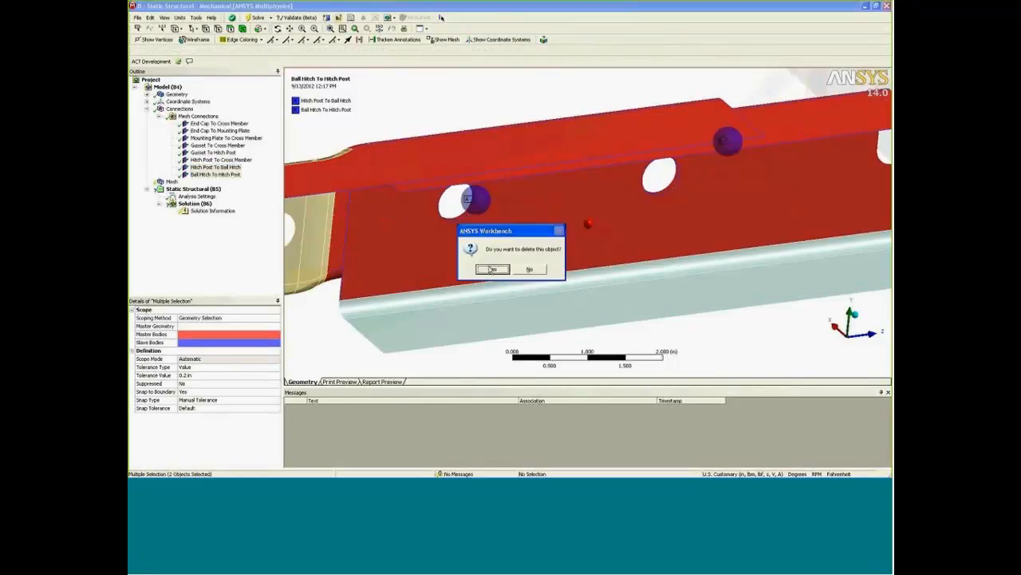
{"action": "left_click", "coordinate": [490, 268]}
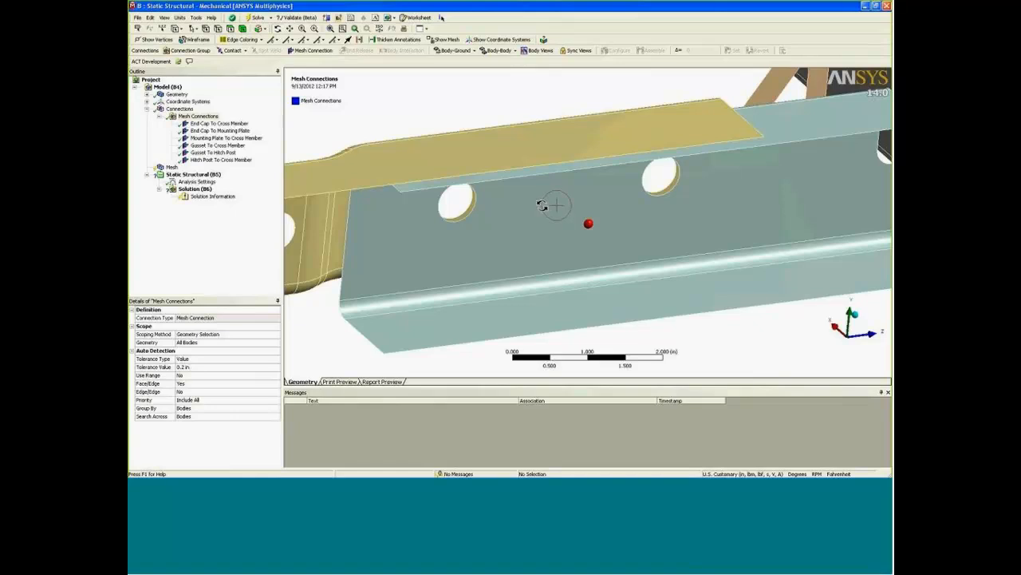
Insert a new connection group under Connections alongside the mesh connections.
{"action": "right_click", "coordinate": [200, 117]}
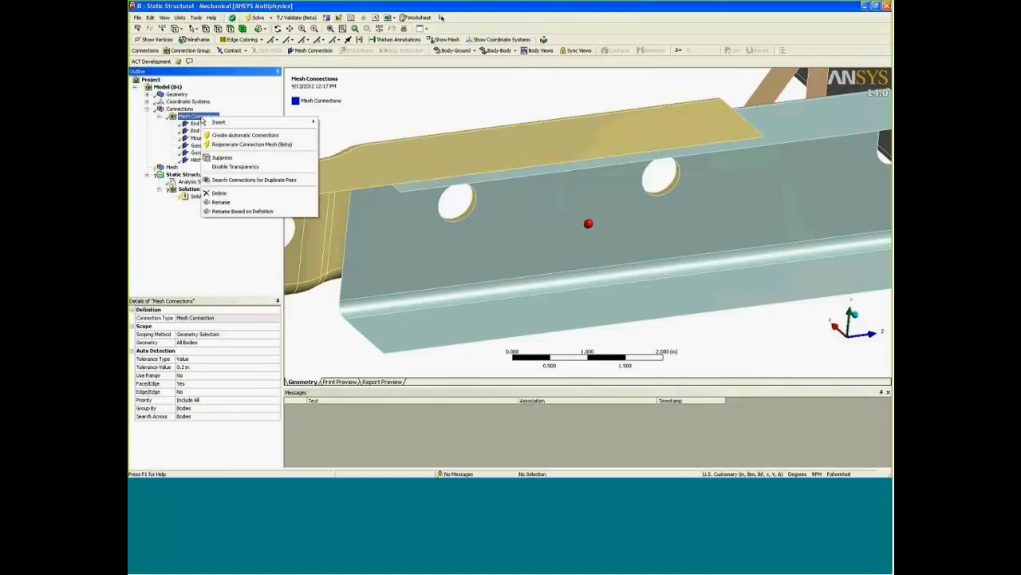
{"action": "mouse_move", "coordinate": [230, 124]}
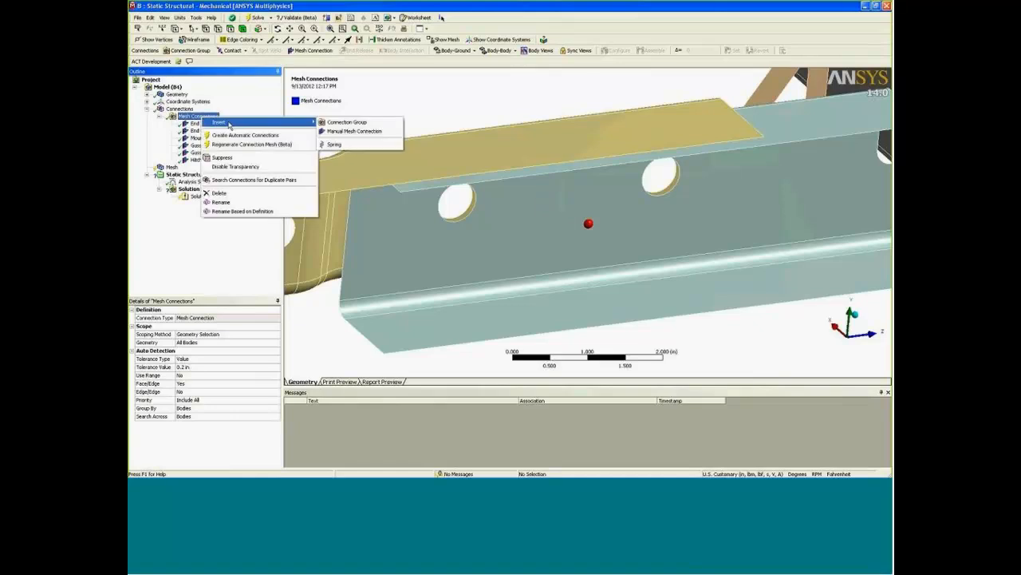
{"action": "left_click", "coordinate": [365, 124]}
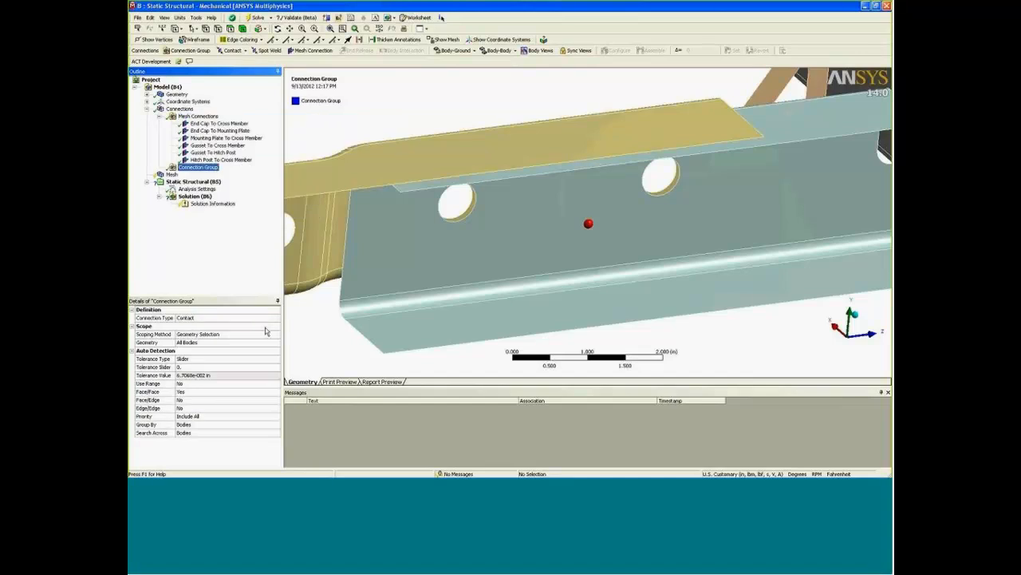
Set the new contact group's tolerance type to Value with 0.2 in and create its automatic connections.
{"action": "left_click", "coordinate": [228, 358]}
{"action": "left_click", "coordinate": [227, 359]}
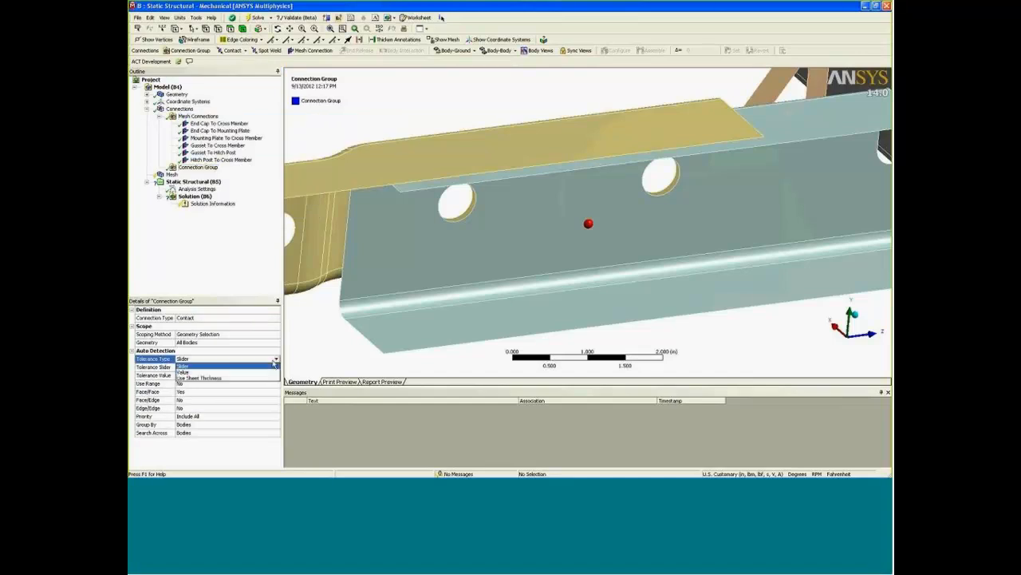
{"action": "left_click", "coordinate": [228, 374]}
{"action": "left_click", "coordinate": [229, 368]}
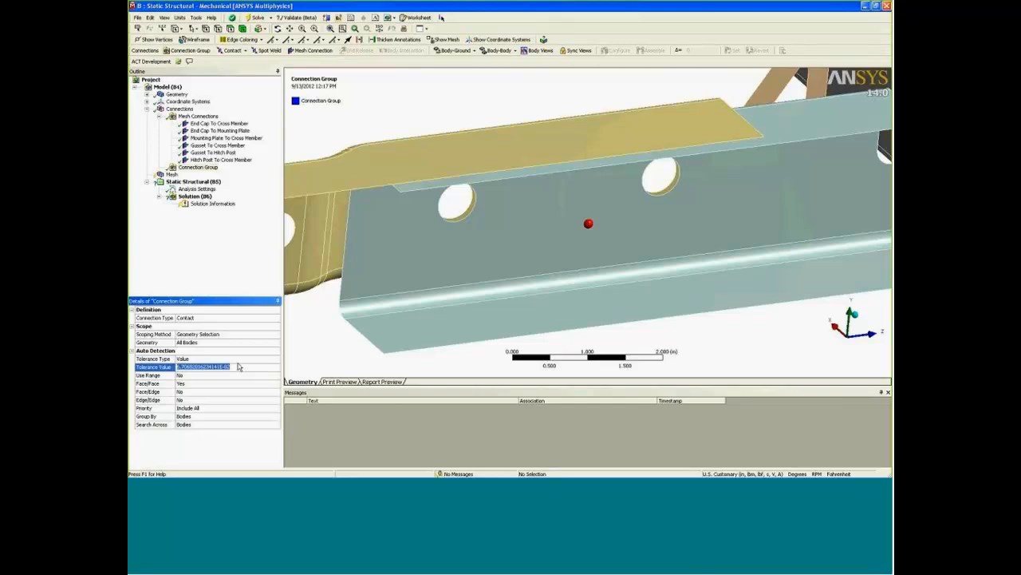
{"action": "type", "text": "0.2"}
{"action": "key", "text": "Return"}
{"action": "right_click", "coordinate": [200, 167]}
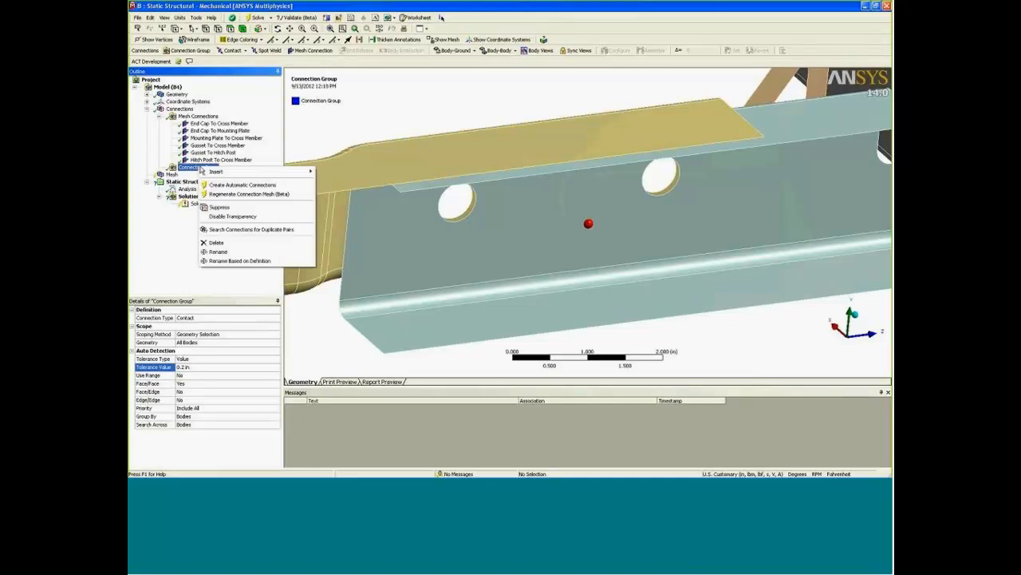
{"action": "left_click", "coordinate": [243, 184]}
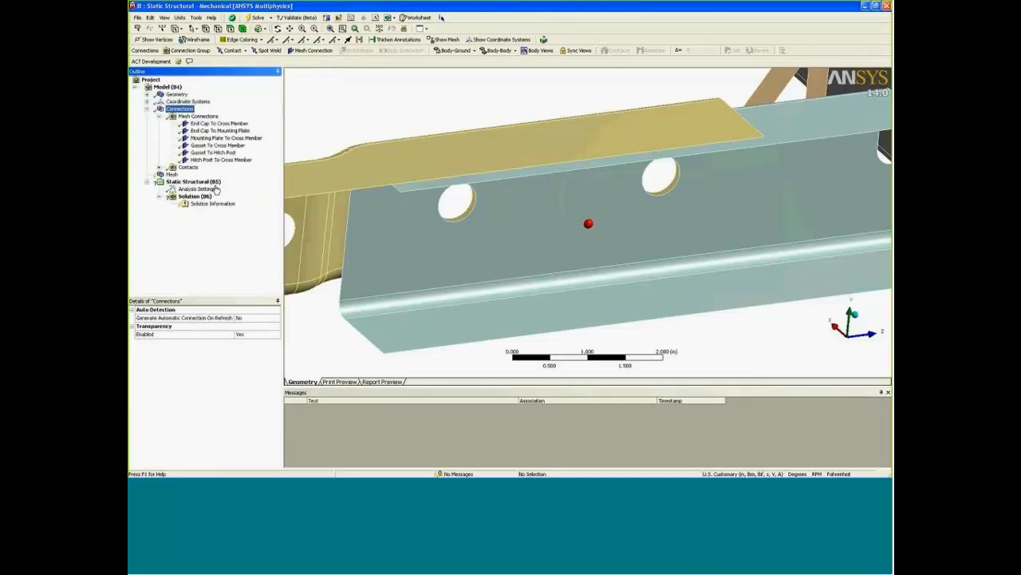
Rename the contacts in the Contacts group based on their definition and show the faces of the hitch post to ball hitch contact.
{"action": "left_click", "coordinate": [188, 166]}
{"action": "right_click", "coordinate": [188, 167]}
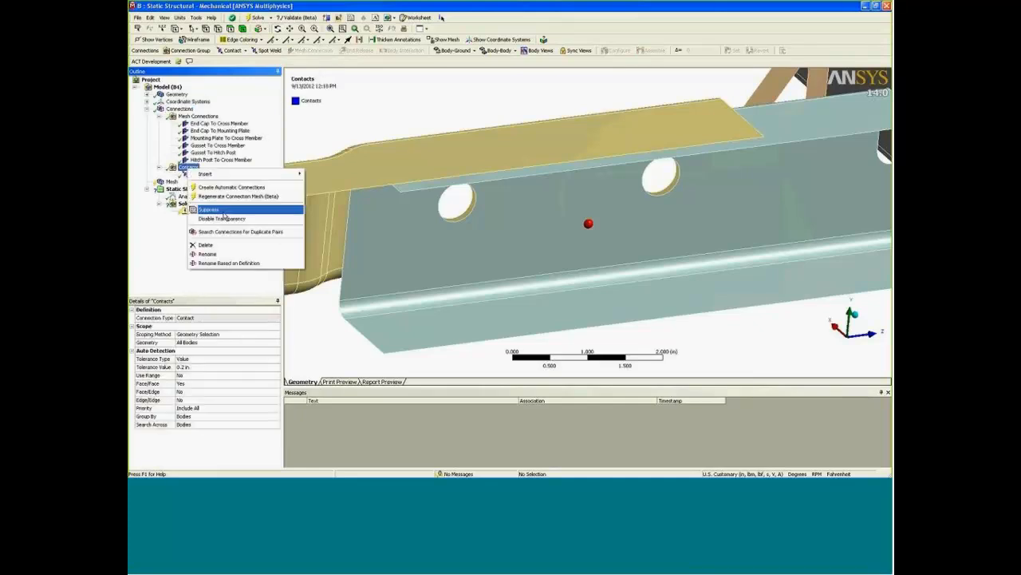
{"action": "left_click", "coordinate": [228, 262]}
{"action": "left_click", "coordinate": [223, 175]}
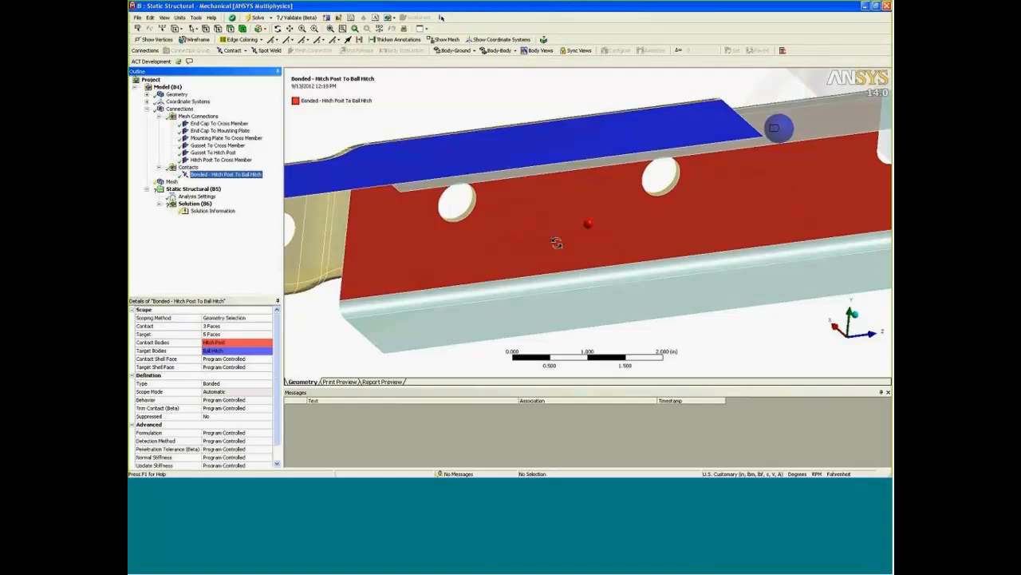
Add the two missing bend faces of the ball hitch to the target scope of the bonded hitch post to ball hitch contact.
{"action": "left_click_drag", "start_coordinate": [662, 269], "coordinate": [452, 234]}
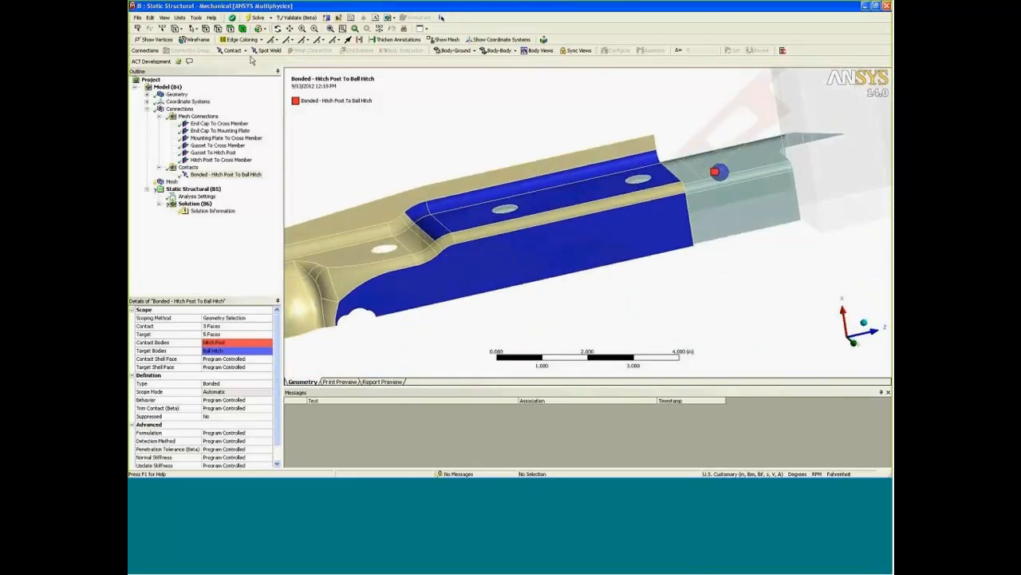
{"action": "left_click", "coordinate": [231, 333]}
{"action": "left_click", "coordinate": [451, 243], "text": "ctrl"}
{"action": "left_click", "coordinate": [463, 235], "text": "ctrl"}
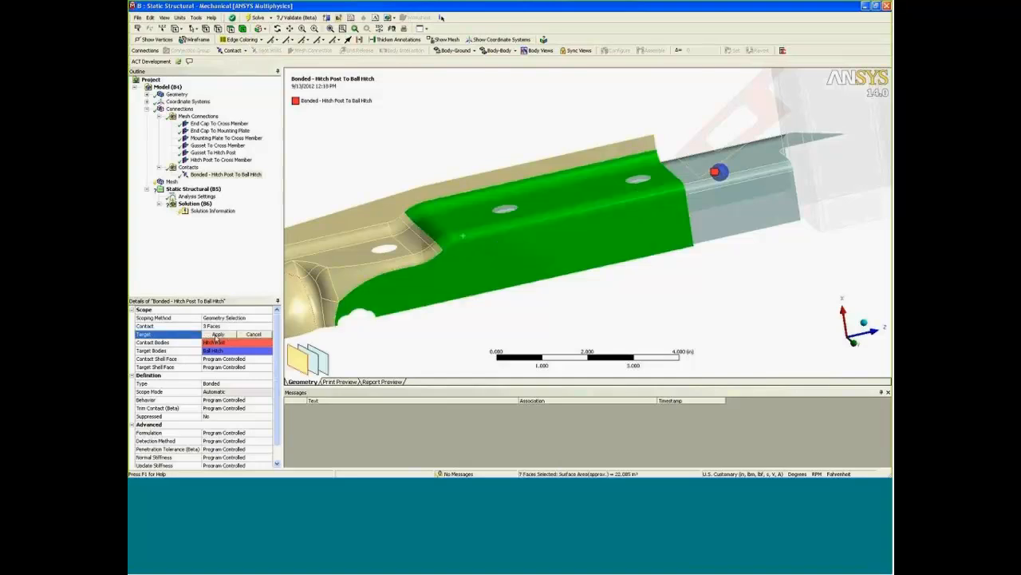
{"action": "left_click", "coordinate": [217, 336]}
Check the bonded contact's highlighted faces on both parts and regenerate the mesh of the whole assembly.
{"action": "middle_click_drag", "start_coordinate": [544, 323], "coordinate": [549, 276]}
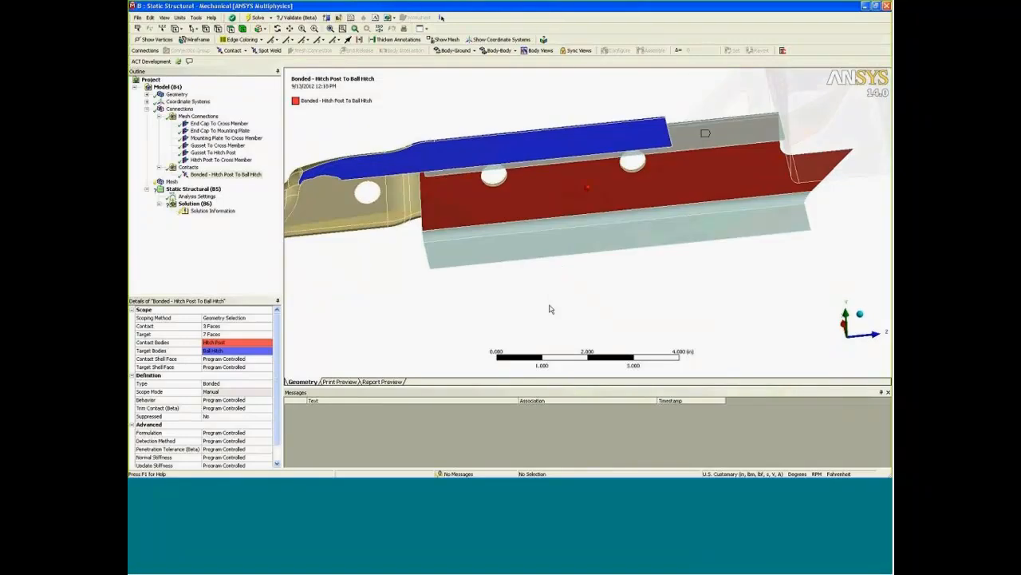
{"action": "middle_click_drag", "start_coordinate": [638, 272], "coordinate": [585, 306], "text": "ctrl"}
{"action": "scroll", "coordinate": [586, 306], "scroll_direction": "down", "scroll_amount": 3}
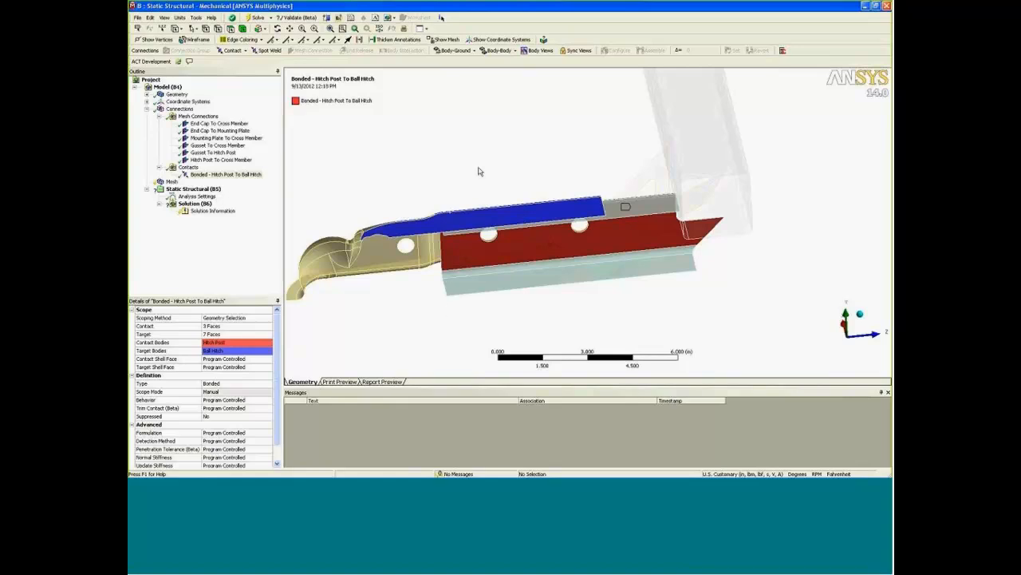
{"action": "middle_click_drag", "start_coordinate": [479, 169], "coordinate": [338, 221]}
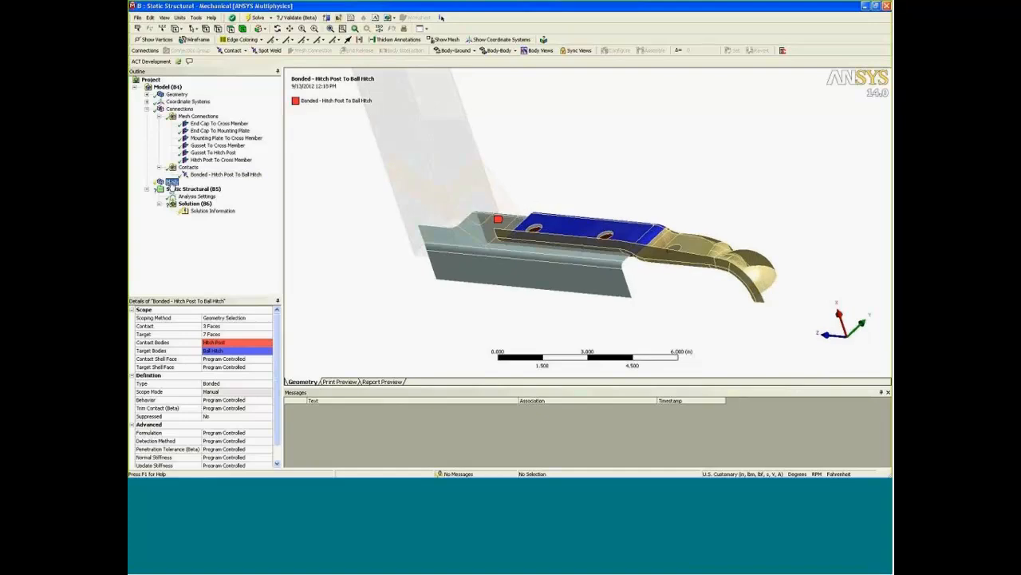
{"action": "right_click", "coordinate": [171, 182]}
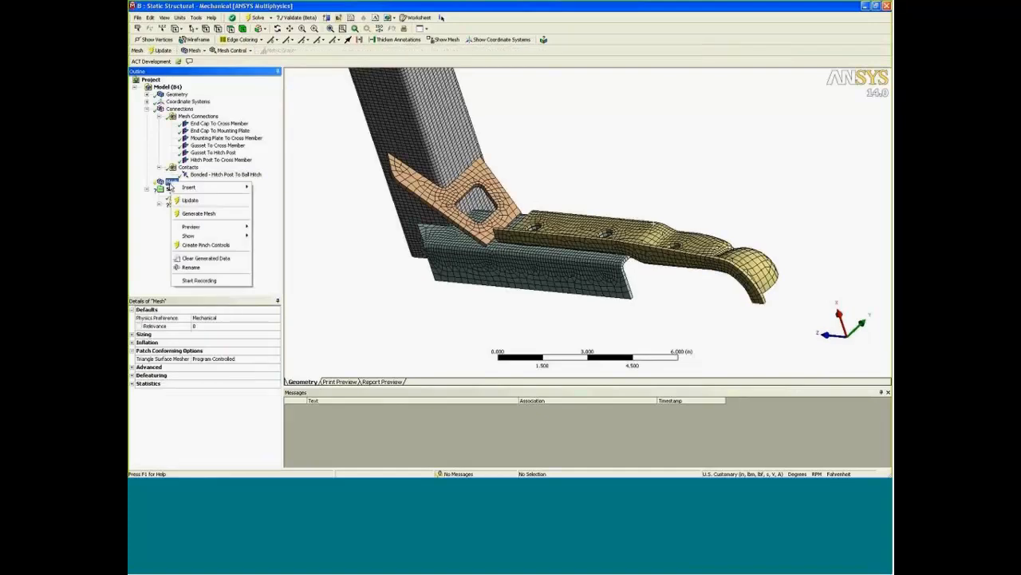
{"action": "left_click", "coordinate": [206, 213]}
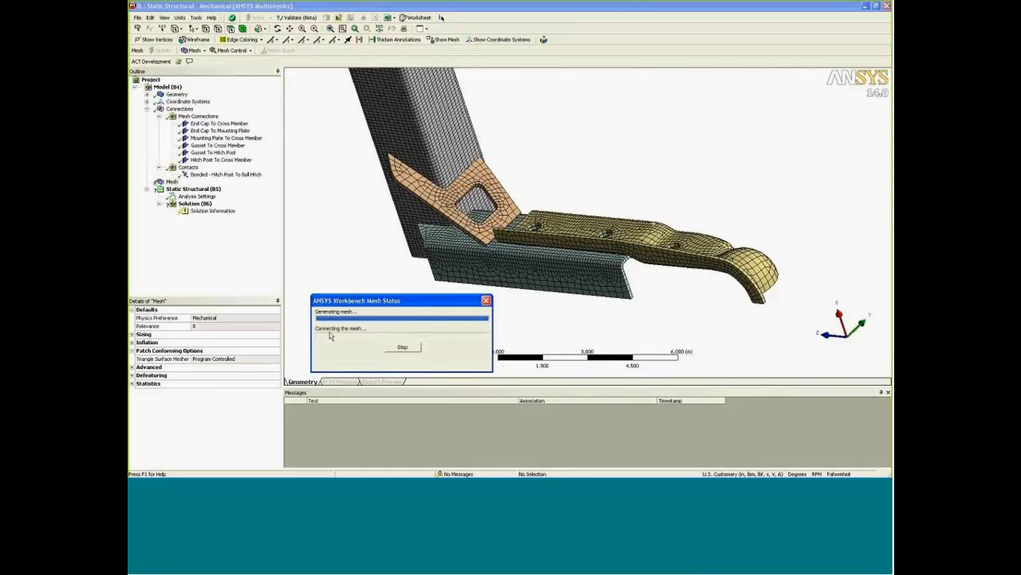
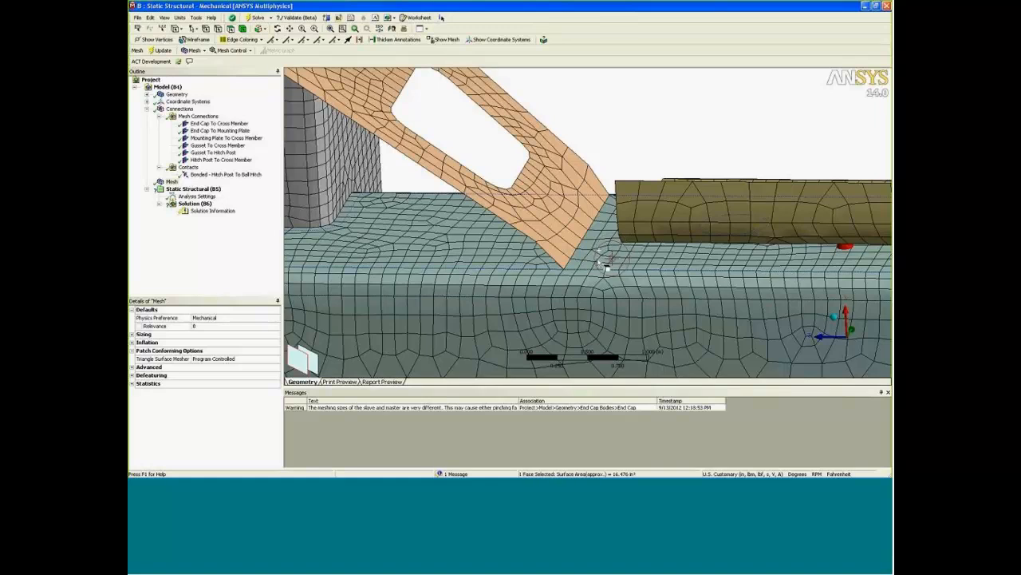
Examine the mesh where the hitch post meets the cross member, highlighting the adjoining faces of both parts.
{"action": "middle_click_drag", "start_coordinate": [609, 276], "coordinate": [646, 184]}
{"action": "left_click", "coordinate": [695, 317]}
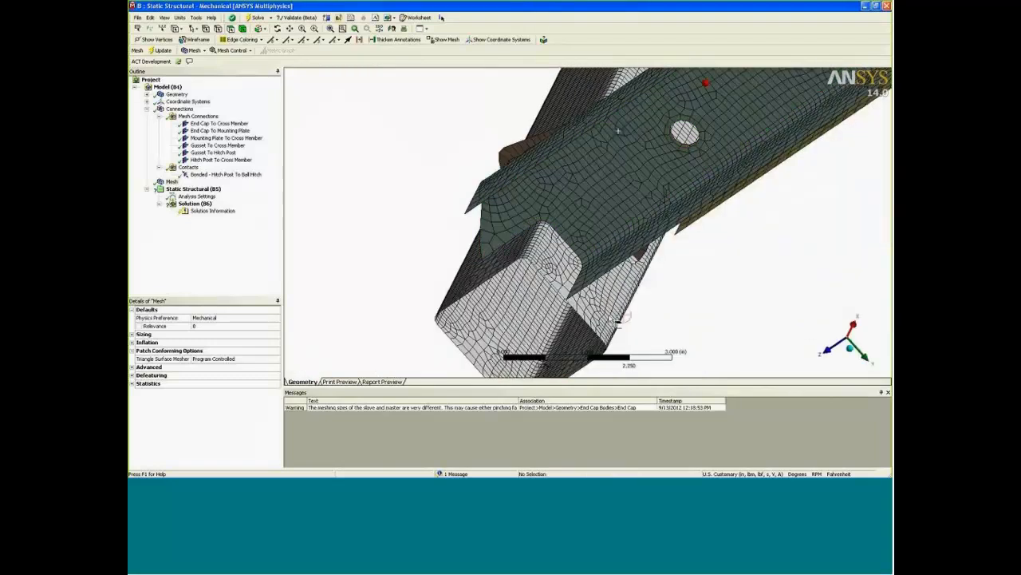
{"action": "middle_click_drag", "start_coordinate": [620, 320], "coordinate": [604, 278]}
{"action": "right_click_drag", "start_coordinate": [442, 167], "coordinate": [668, 290]}
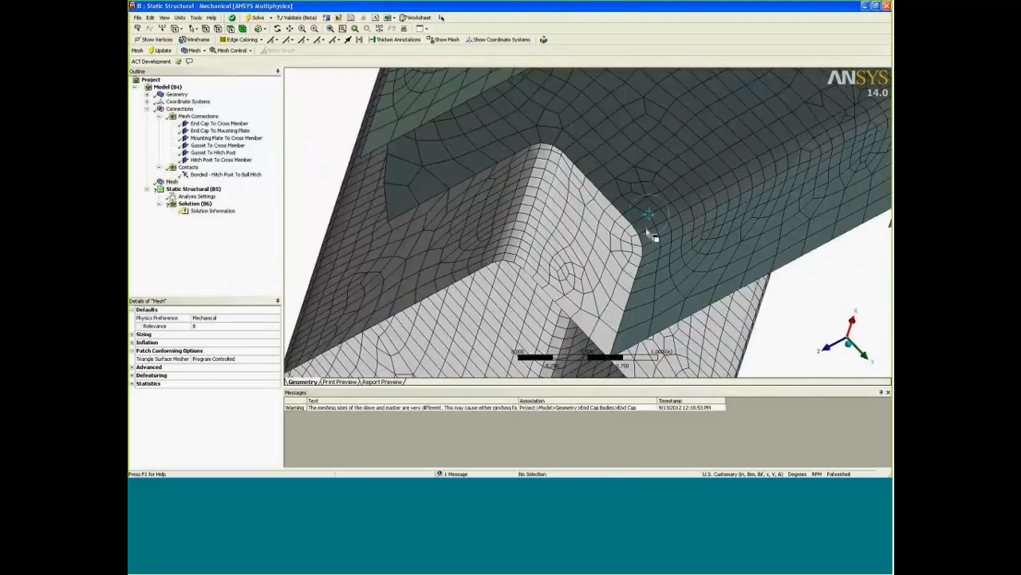
{"action": "left_click", "coordinate": [685, 229]}
{"action": "left_click", "coordinate": [679, 224], "text": "ctrl"}
{"action": "left_click", "coordinate": [650, 180], "text": "ctrl"}
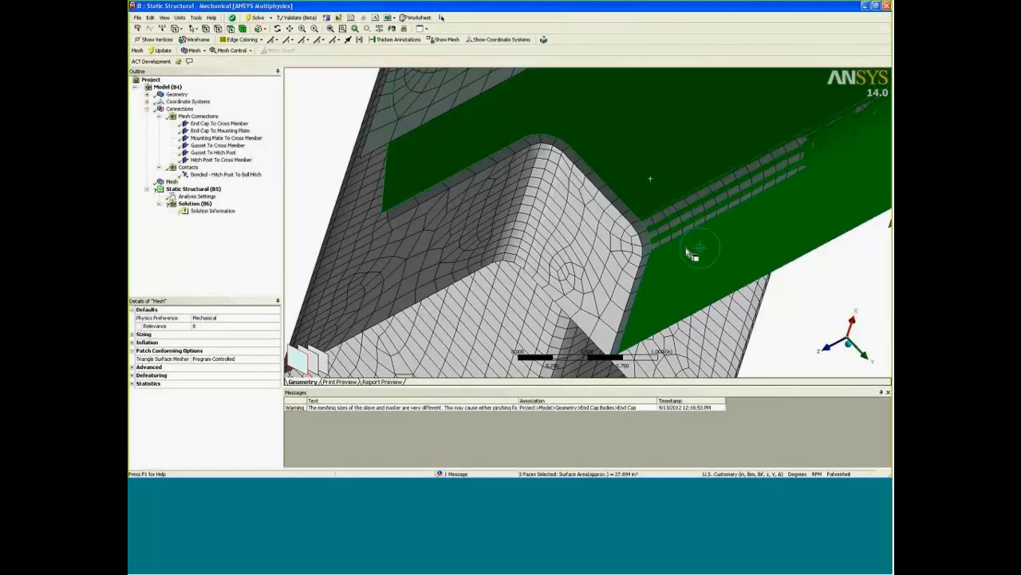
{"action": "left_click", "coordinate": [693, 212]}
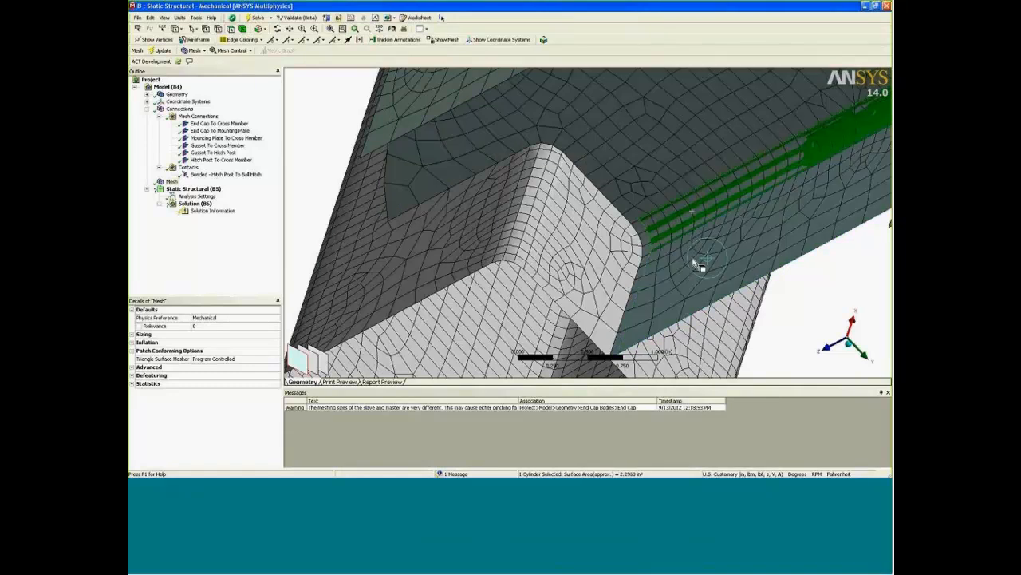
{"action": "left_click", "coordinate": [691, 261], "text": "ctrl"}
{"action": "middle_click_drag", "start_coordinate": [686, 281], "coordinate": [634, 169]}
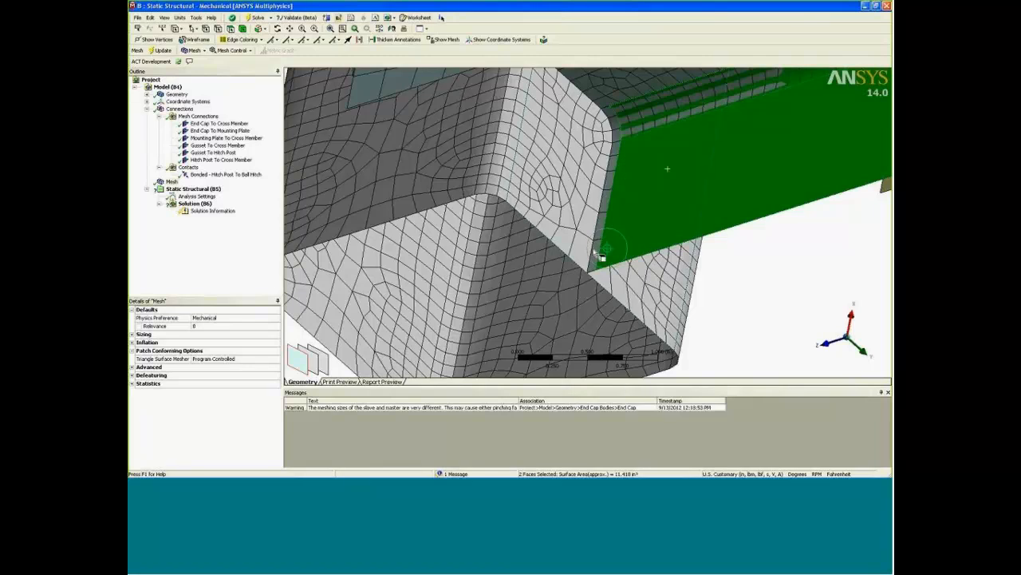
{"action": "left_click", "coordinate": [579, 213]}
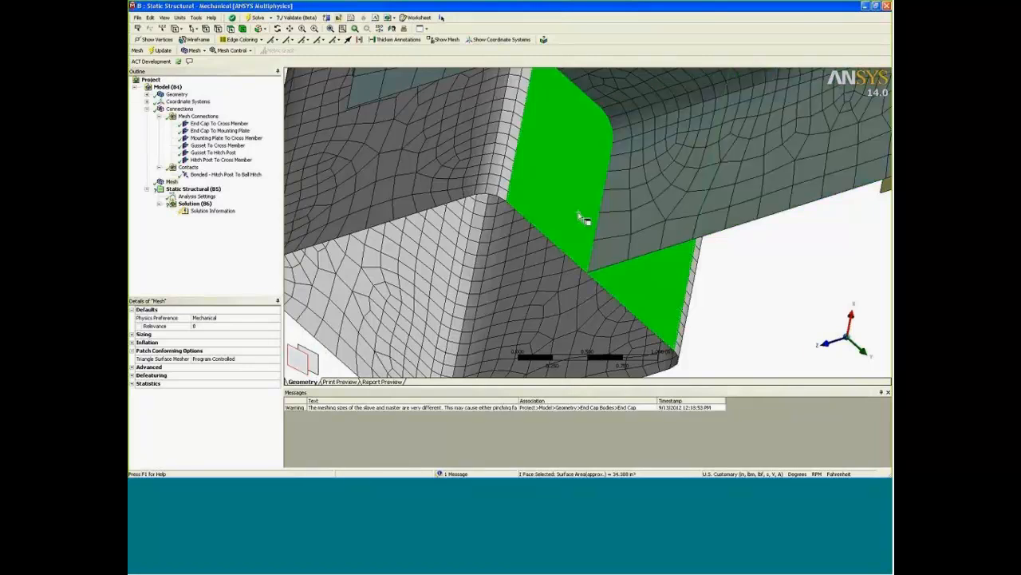
{"action": "left_click", "coordinate": [752, 326]}
{"action": "scroll", "coordinate": [740, 308], "scroll_direction": "down", "scroll_amount": 5}
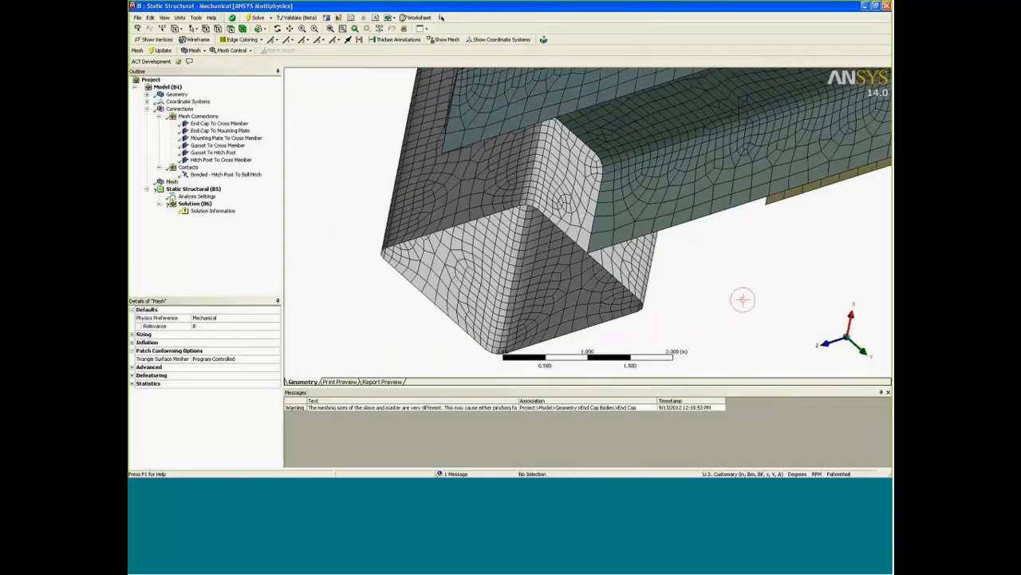
Inspect the gusset's mesh along the cross member and review the scope of the Gusset To Cross Member mesh connection.
{"action": "middle_click_drag", "start_coordinate": [685, 292], "coordinate": [554, 336]}
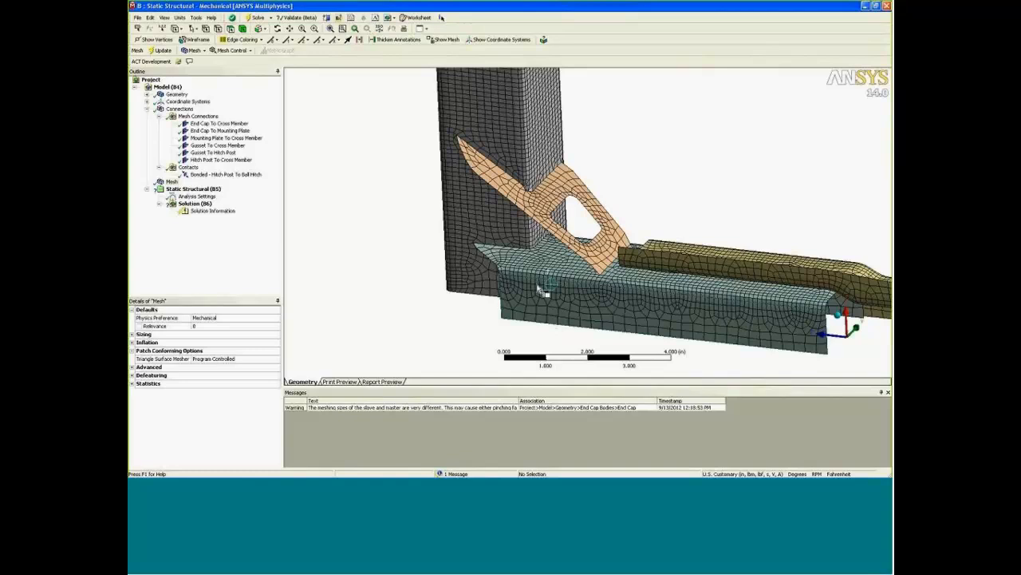
{"action": "right_click_drag", "start_coordinate": [462, 144], "coordinate": [610, 234]}
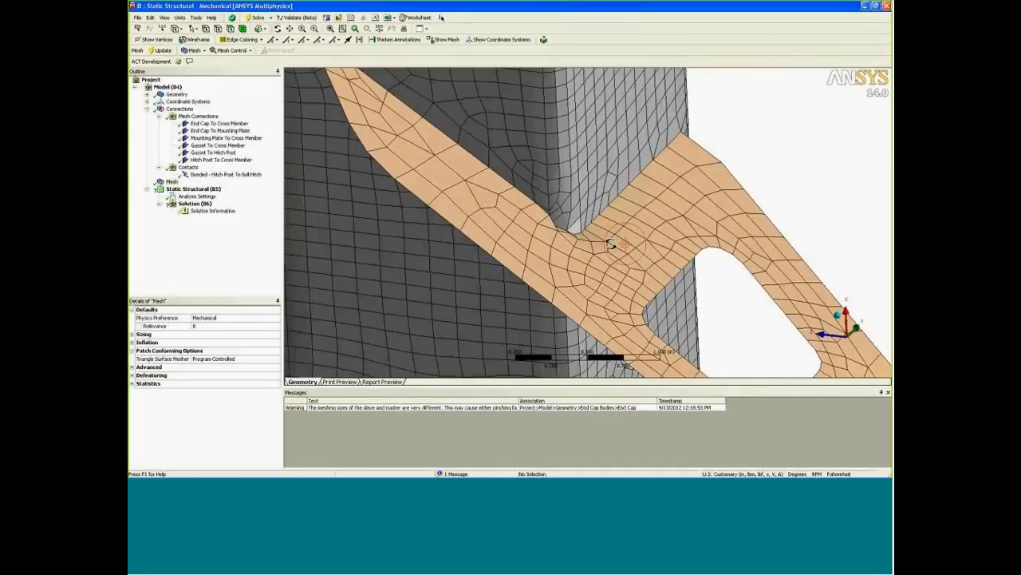
{"action": "mouse_move", "coordinate": [611, 244]}
{"action": "middle_mouse_down"}
{"action": "mouse_move", "coordinate": [619, 230]}
{"action": "mouse_move", "coordinate": [542, 209]}
{"action": "mouse_move", "coordinate": [583, 240]}
{"action": "mouse_move", "coordinate": [600, 237]}
{"action": "mouse_move", "coordinate": [550, 236]}
{"action": "mouse_move", "coordinate": [559, 242]}
{"action": "middle_mouse_up"}
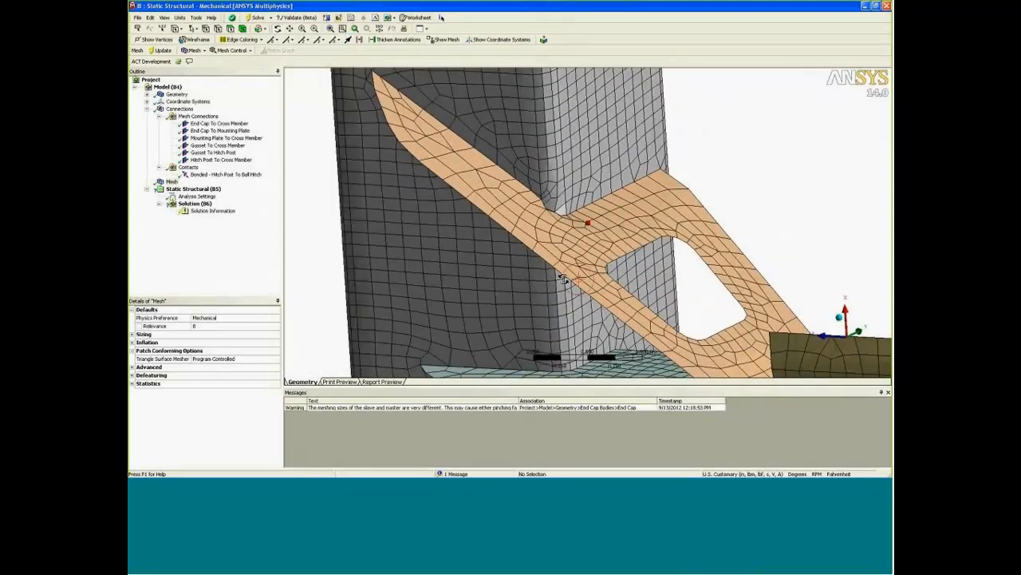
{"action": "middle_click_drag", "start_coordinate": [567, 262], "coordinate": [625, 249]}
{"action": "left_click", "coordinate": [217, 138]}
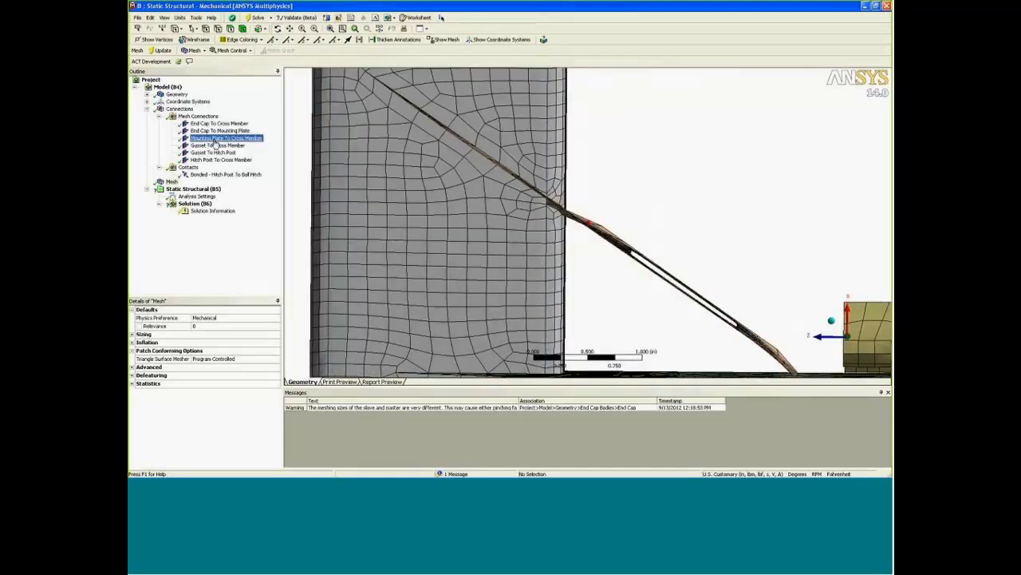
{"action": "left_click", "coordinate": [218, 145]}
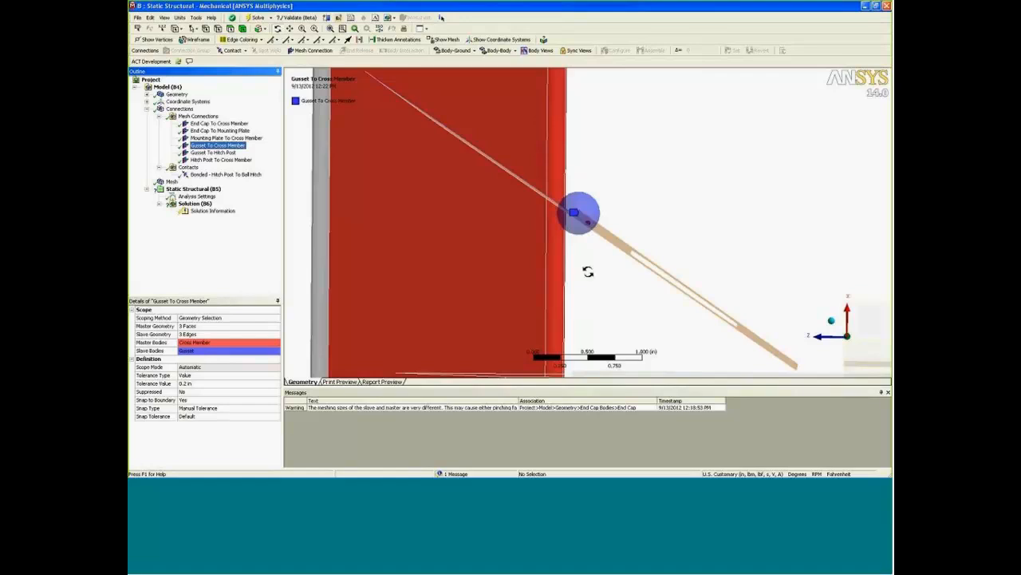
{"action": "mouse_move", "coordinate": [573, 214]}
{"action": "middle_mouse_down"}
{"action": "mouse_move", "coordinate": [566, 219]}
{"action": "mouse_move", "coordinate": [586, 222]}
{"action": "mouse_move", "coordinate": [575, 230]}
{"action": "middle_mouse_up"}
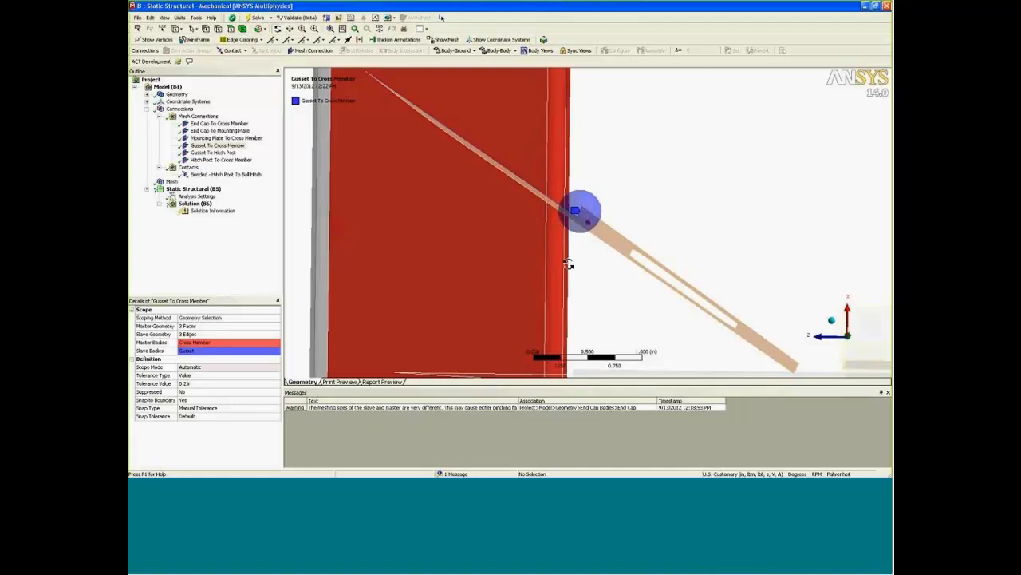
{"action": "left_click_drag", "start_coordinate": [593, 274], "coordinate": [623, 193]}
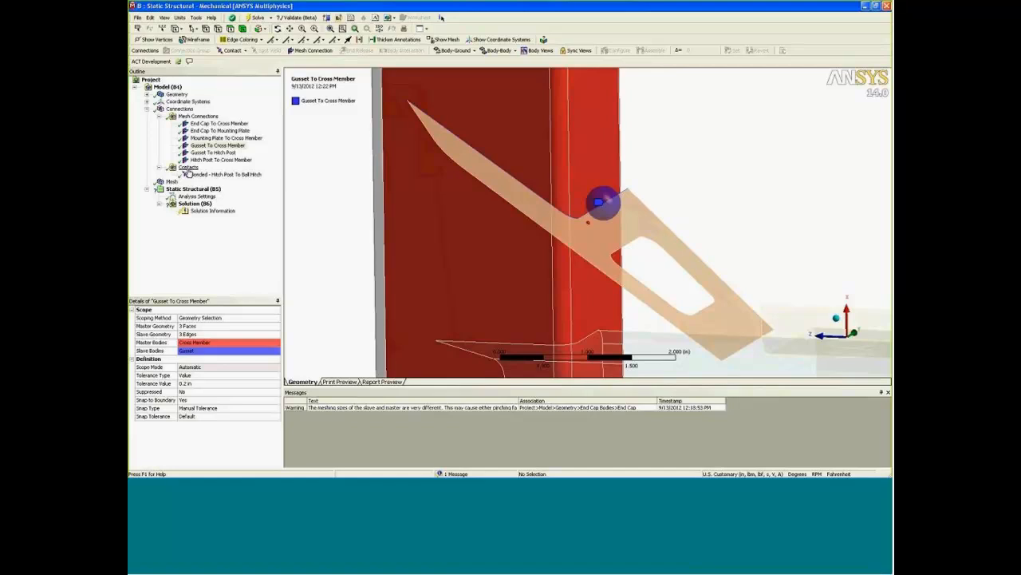
Return to the mesh at the end cap and mounting plate and colour the edges by edge/face connectivity.
{"action": "left_click", "coordinate": [172, 182]}
{"action": "left_click_drag", "start_coordinate": [448, 241], "coordinate": [365, 182]}
{"action": "right_click_drag", "start_coordinate": [355, 173], "coordinate": [507, 281]}
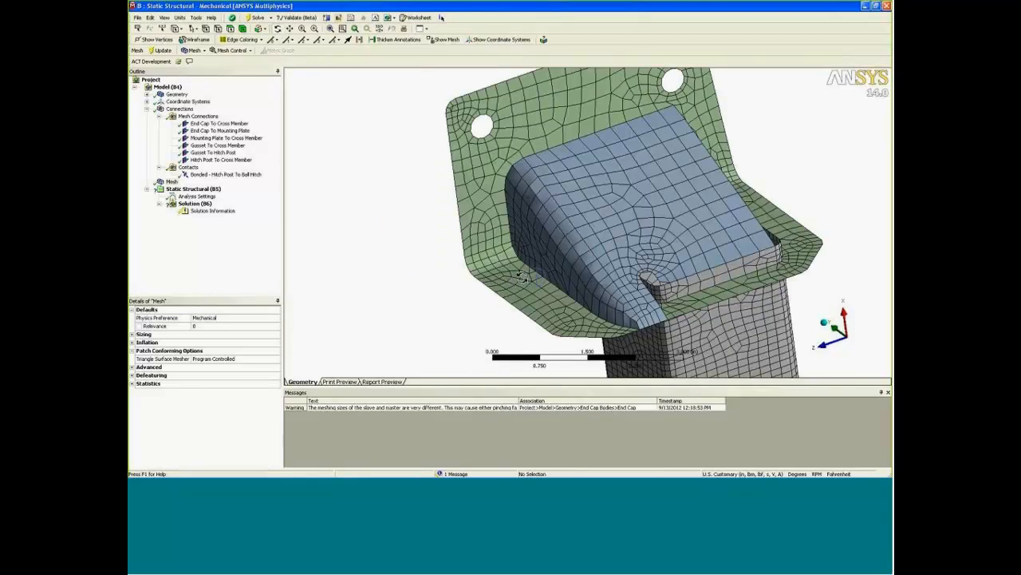
{"action": "left_click_drag", "start_coordinate": [523, 277], "coordinate": [559, 284]}
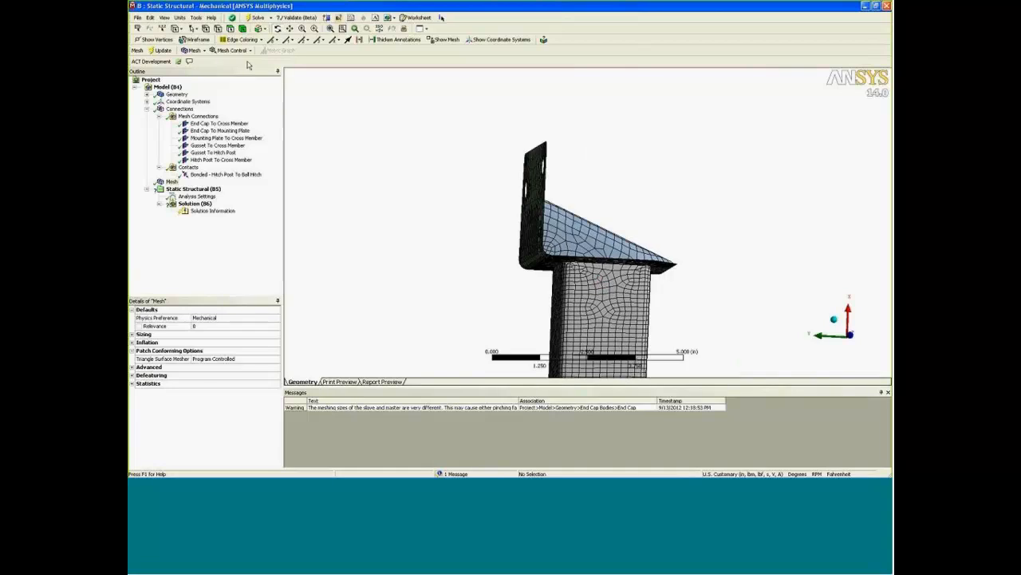
{"action": "left_click", "coordinate": [242, 48]}
{"action": "left_click", "coordinate": [249, 63]}
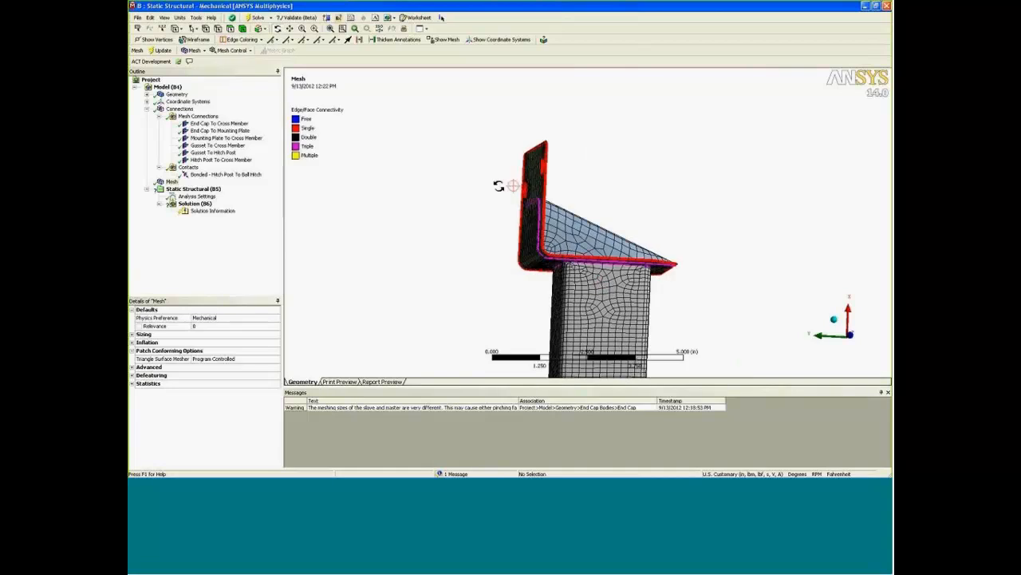
Examine the connectivity colours along the end cap, mounting plate, gusset and hitch post joints.
{"action": "right_click_drag", "start_coordinate": [499, 186], "coordinate": [623, 289]}
{"action": "left_click_drag", "start_coordinate": [559, 217], "coordinate": [524, 216]}
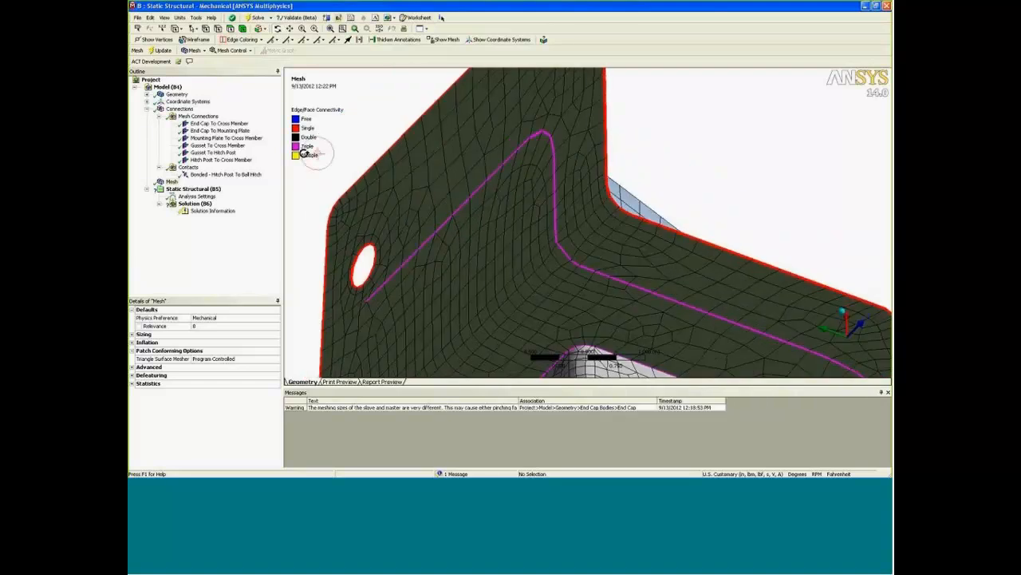
{"action": "left_click_drag", "start_coordinate": [511, 198], "coordinate": [421, 272]}
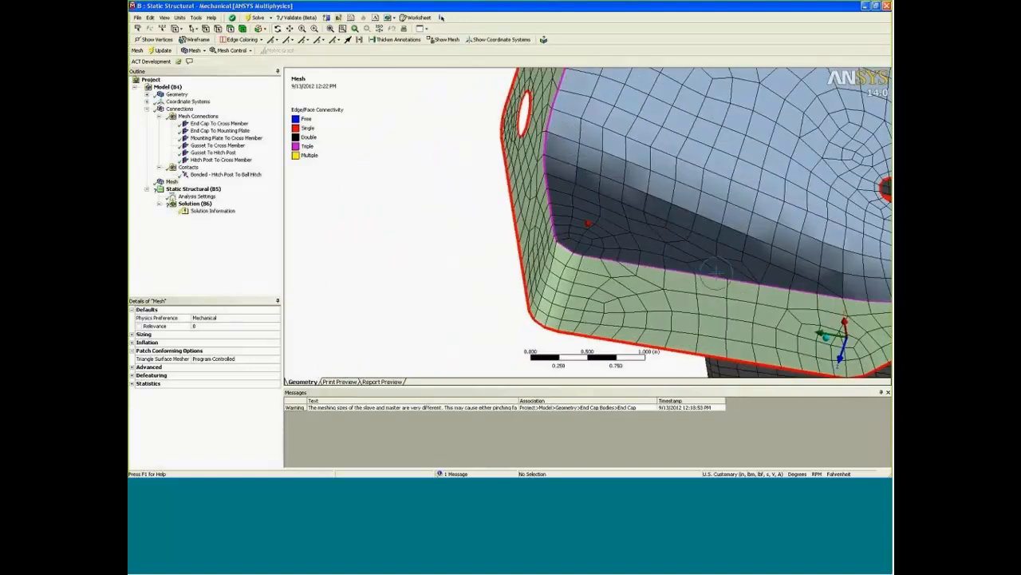
{"action": "left_click_drag", "start_coordinate": [730, 299], "coordinate": [541, 201]}
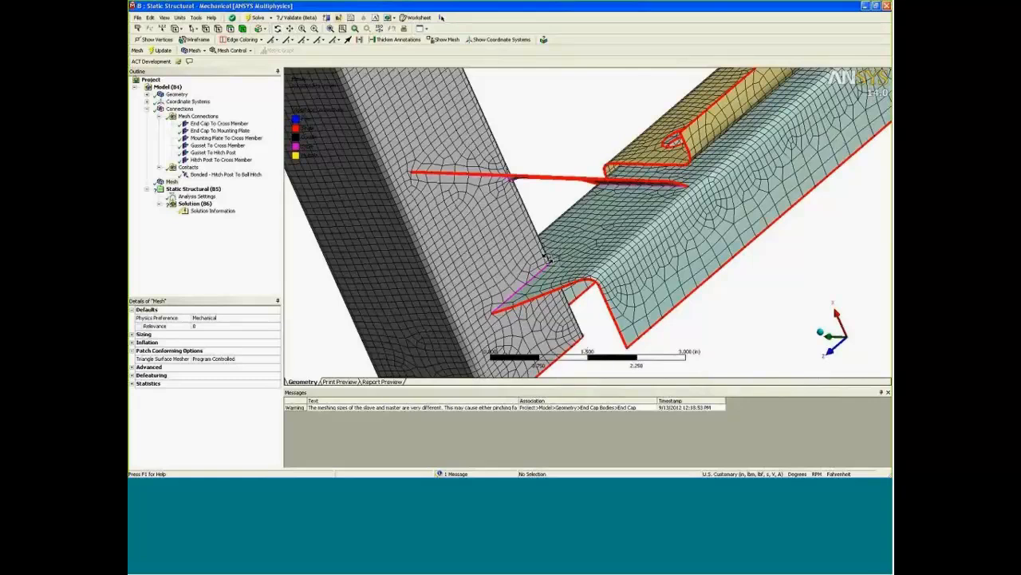
{"action": "left_click_drag", "start_coordinate": [549, 257], "coordinate": [544, 130]}
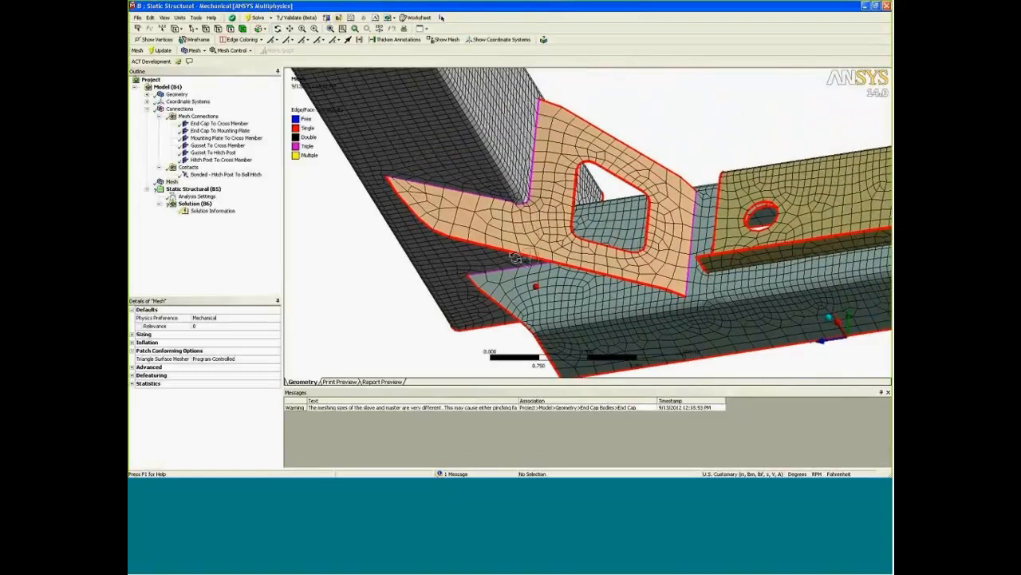
{"action": "left_click_drag", "start_coordinate": [519, 260], "coordinate": [565, 264]}
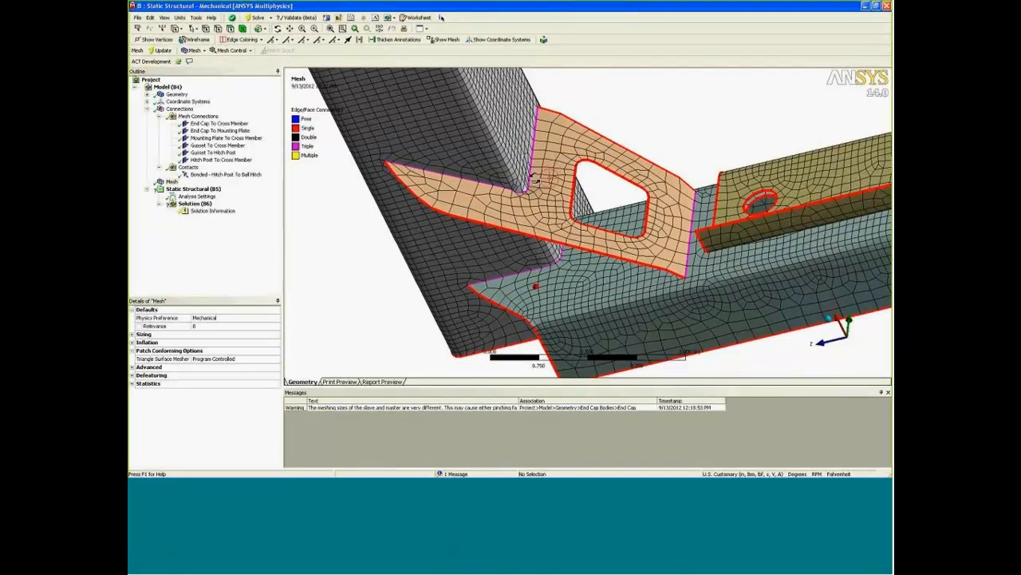
{"action": "left_click_drag", "start_coordinate": [534, 177], "coordinate": [577, 244]}
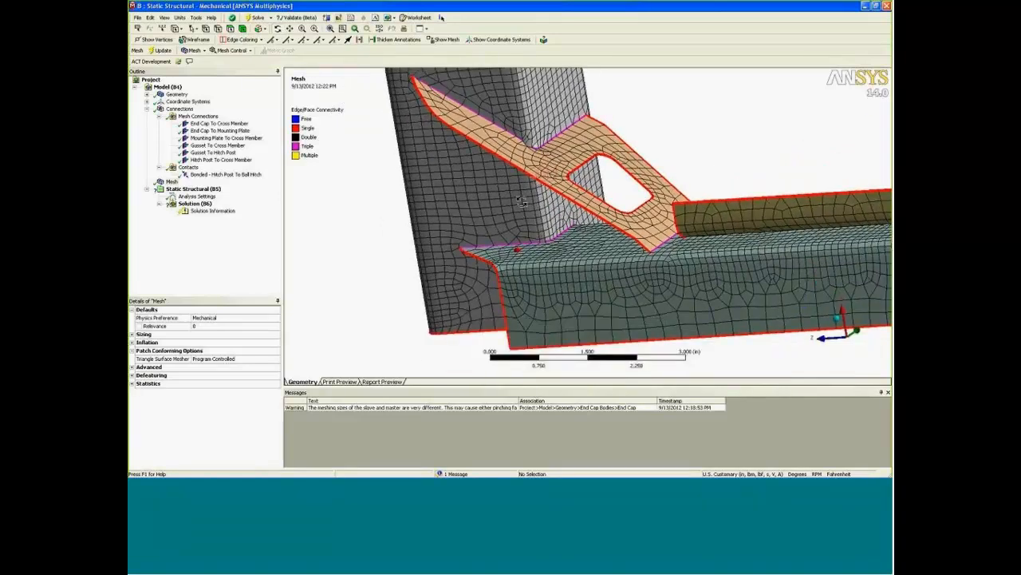
Switch to DesignModeler and start a Slice by Surface feature with the gusset's face as the target face.
{"action": "mouse_move", "coordinate": [551, 475]}
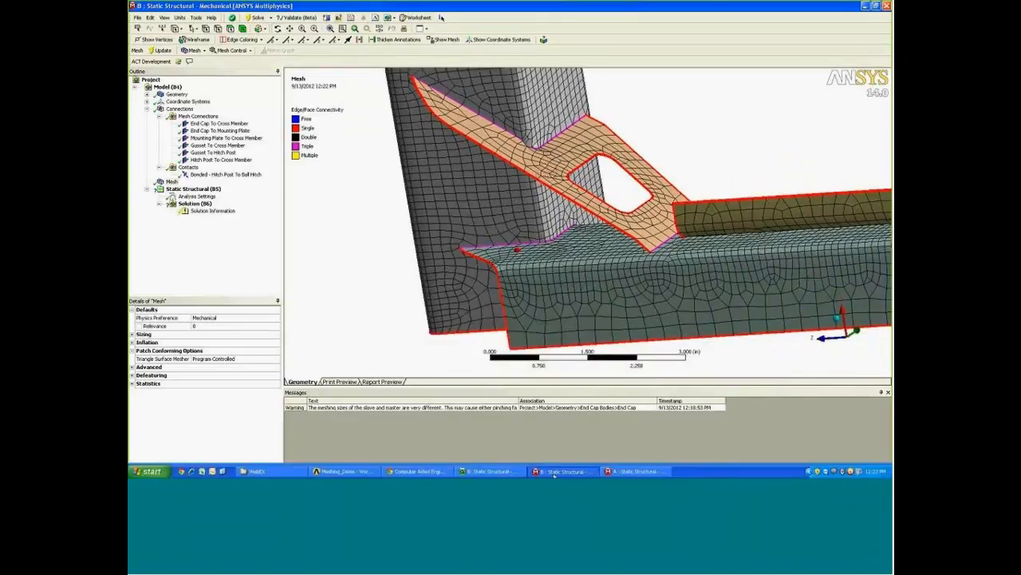
{"action": "left_click", "coordinate": [507, 472]}
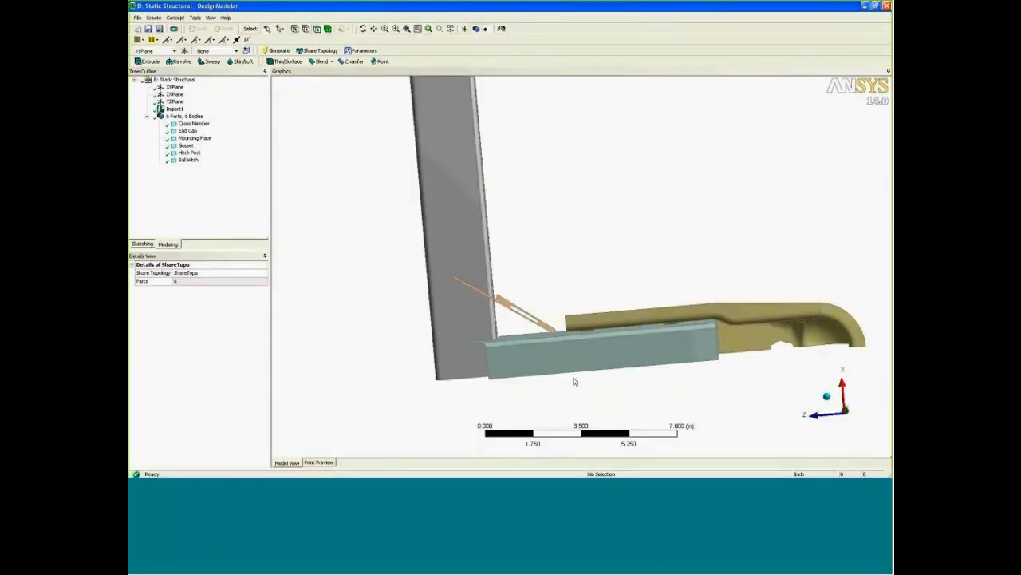
{"action": "middle_click_drag", "start_coordinate": [573, 379], "coordinate": [524, 384]}
{"action": "scroll", "coordinate": [518, 366], "scroll_direction": "up", "scroll_amount": 5}
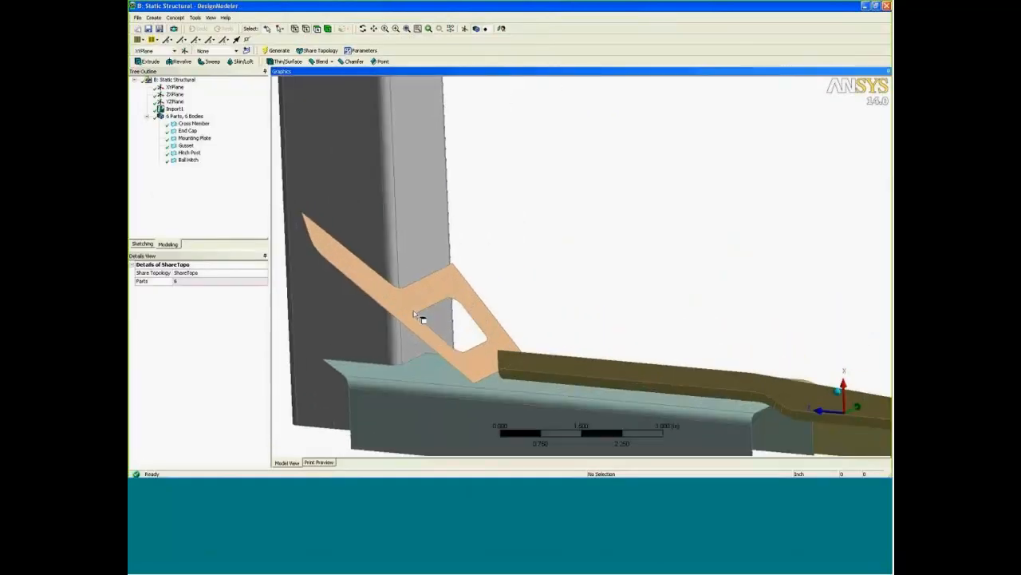
{"action": "middle_click_drag", "start_coordinate": [418, 316], "coordinate": [534, 324], "text": "ctrl"}
{"action": "left_click", "coordinate": [549, 348]}
{"action": "middle_click_drag", "start_coordinate": [612, 286], "coordinate": [549, 276]}
{"action": "left_click", "coordinate": [591, 266]}
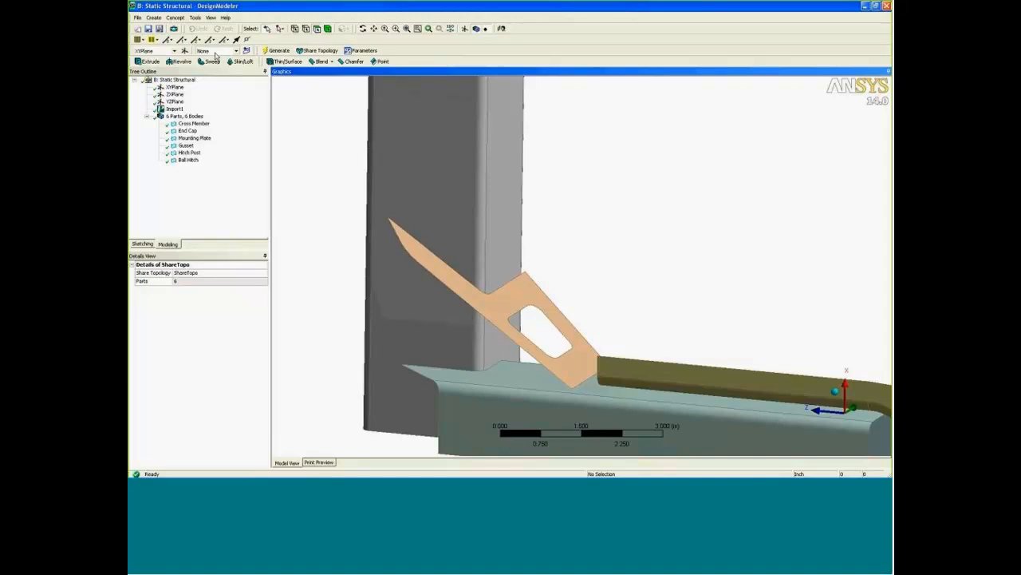
{"action": "left_click", "coordinate": [154, 18]}
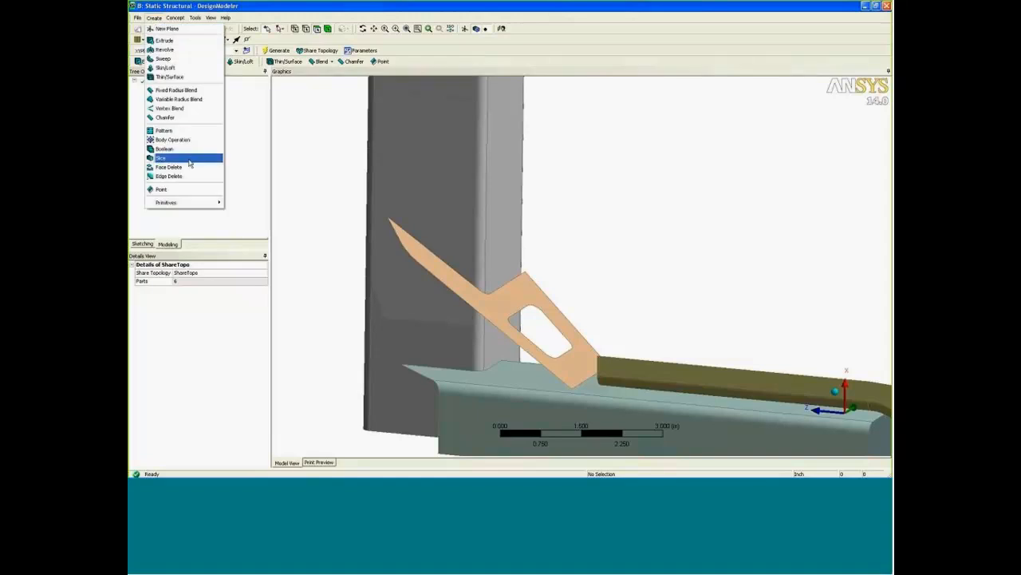
{"action": "left_click", "coordinate": [183, 161]}
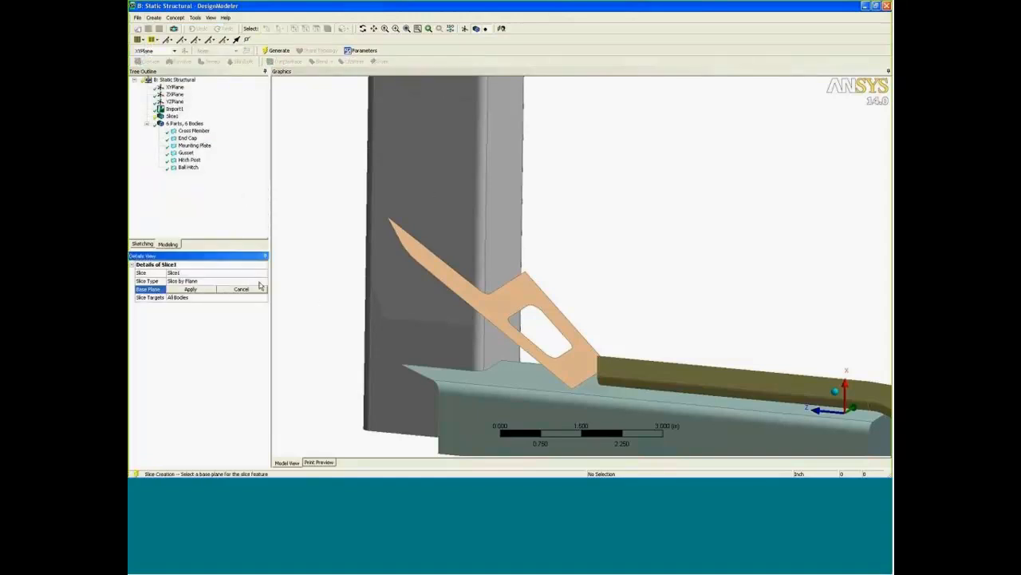
{"action": "left_click", "coordinate": [260, 281]}
{"action": "left_click", "coordinate": [215, 298]}
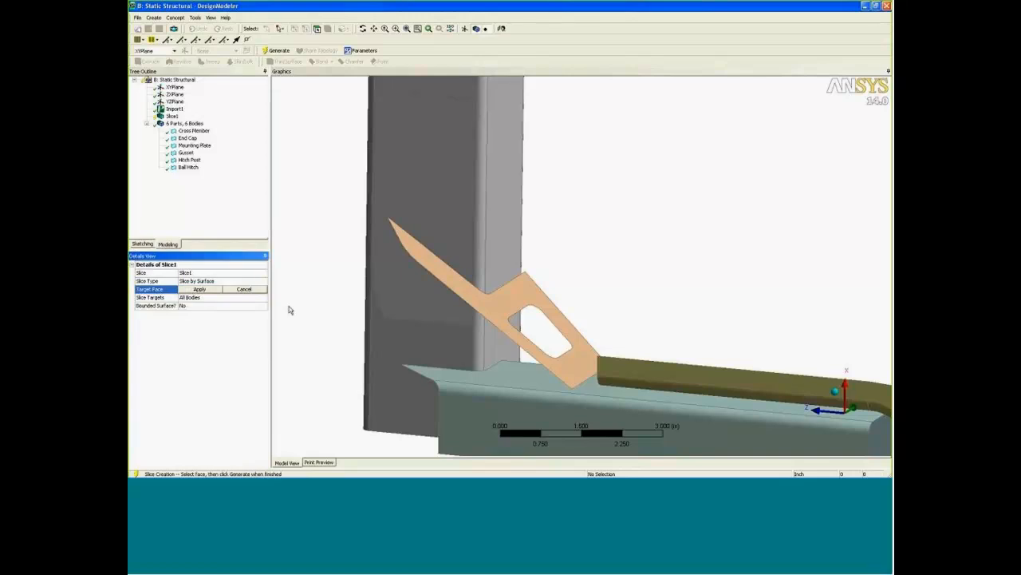
{"action": "left_click", "coordinate": [447, 303]}
{"action": "left_click", "coordinate": [200, 289]}
Limit the slice to selected bodies, choose the cross member as the body, and generate the feature.
{"action": "left_click", "coordinate": [264, 298]}
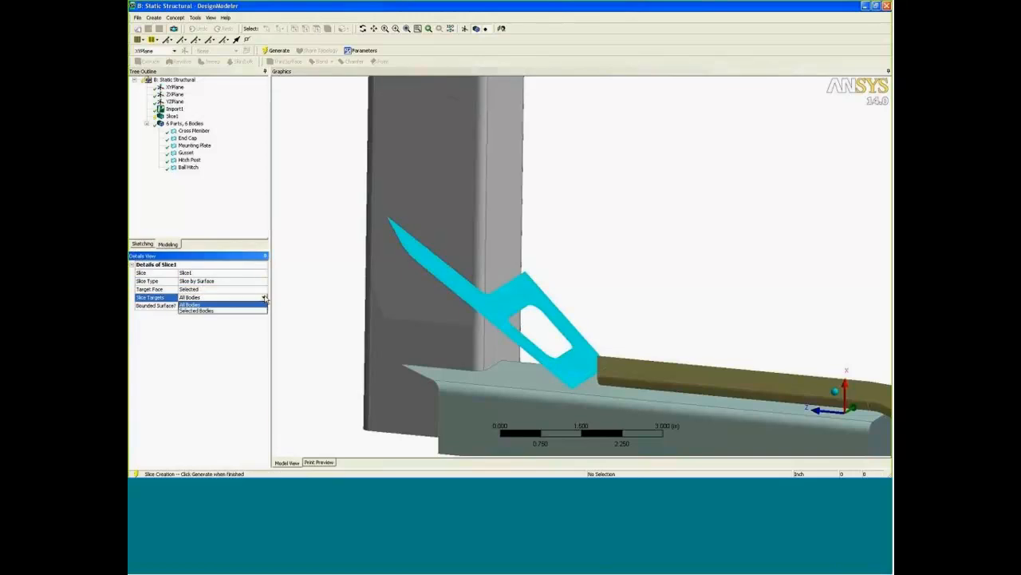
{"action": "left_click", "coordinate": [239, 310]}
{"action": "left_click", "coordinate": [433, 178]}
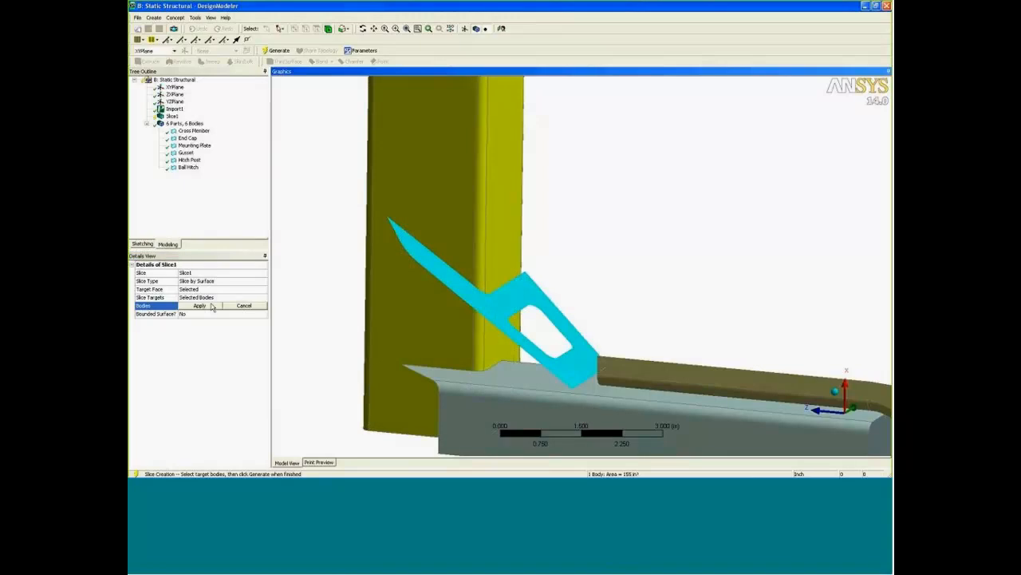
{"action": "left_click", "coordinate": [201, 306]}
{"action": "left_click", "coordinate": [277, 51]}
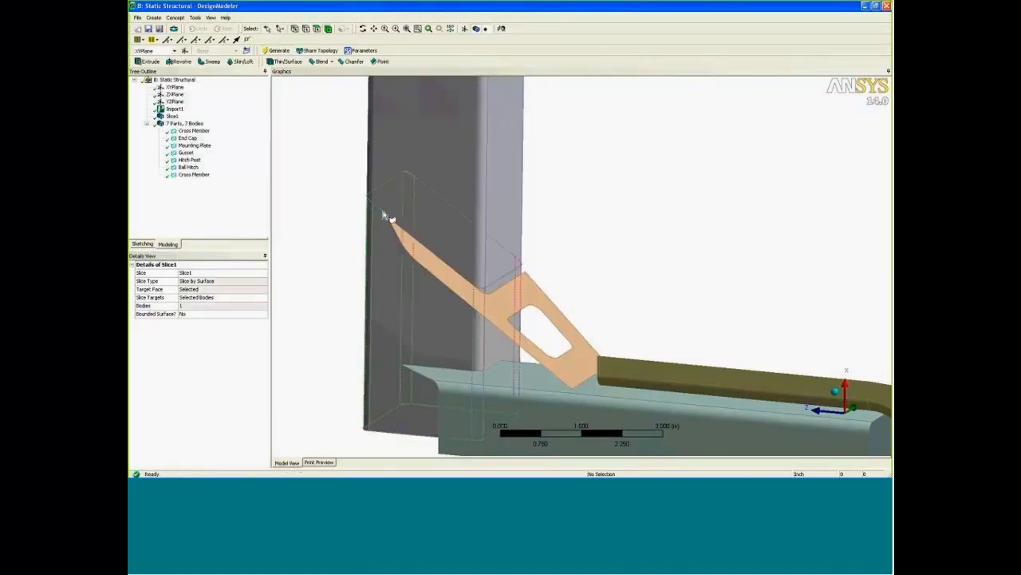
Form a new multibody part from the two sliced cross member bodies.
{"action": "left_click", "coordinate": [384, 212]}
{"action": "right_click", "coordinate": [369, 228]}
{"action": "left_click", "coordinate": [411, 281]}
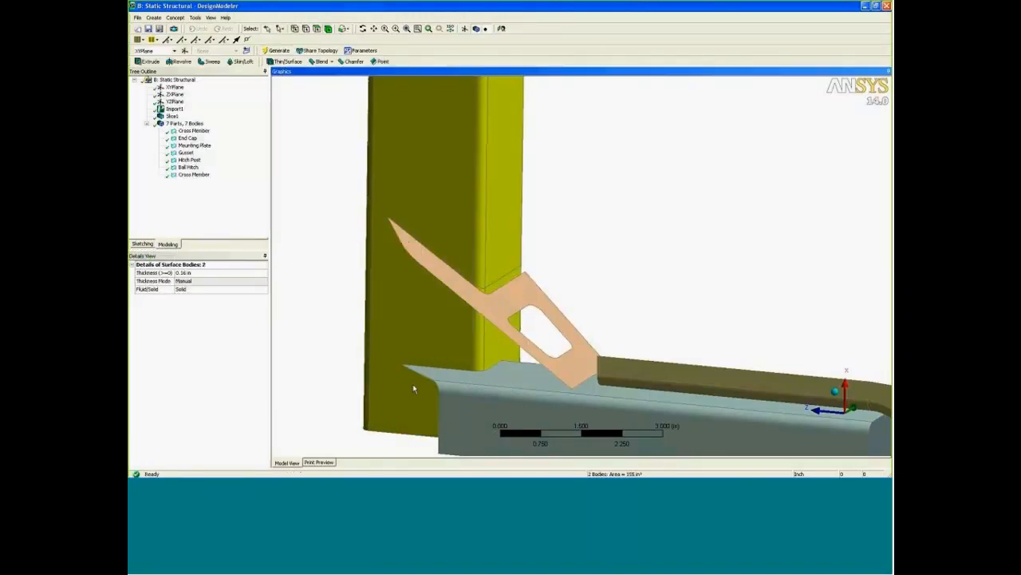
{"action": "middle_click_drag", "start_coordinate": [608, 239], "coordinate": [531, 258]}
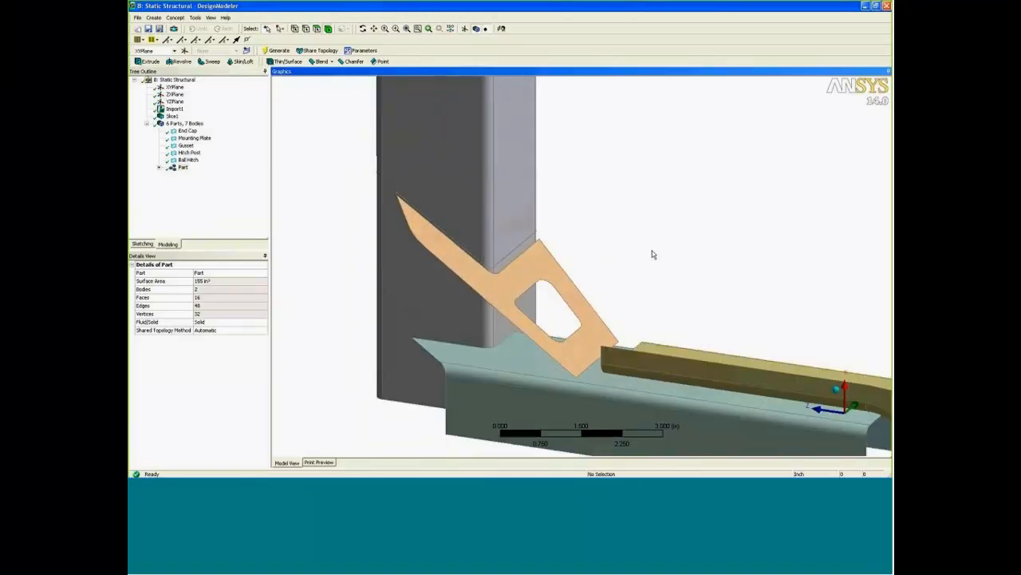
Switch to Mechanical and refresh the geometry to bring in the sliced cross member.
{"action": "middle_click_drag", "start_coordinate": [652, 251], "coordinate": [621, 154], "text": "ctrl"}
{"action": "scroll", "coordinate": [621, 154], "scroll_direction": "down", "scroll_amount": 3}
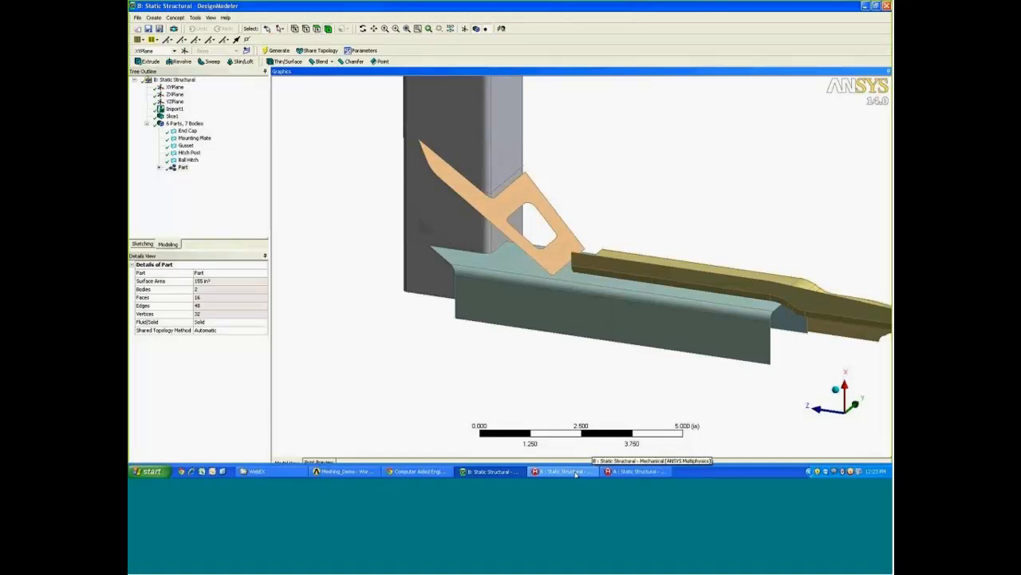
{"action": "left_click", "coordinate": [577, 474]}
{"action": "right_click", "coordinate": [176, 96]}
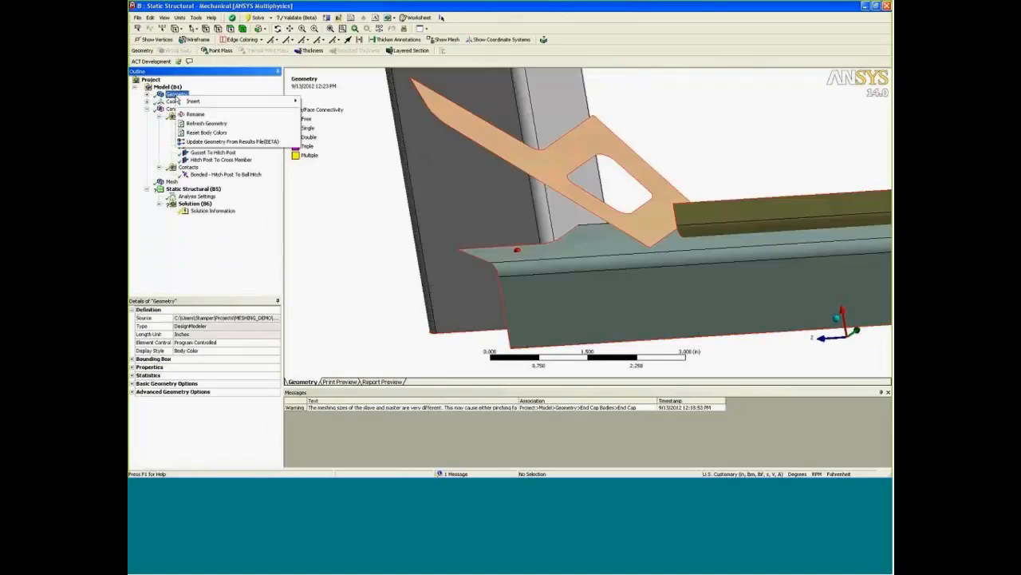
{"action": "left_click", "coordinate": [202, 125]}
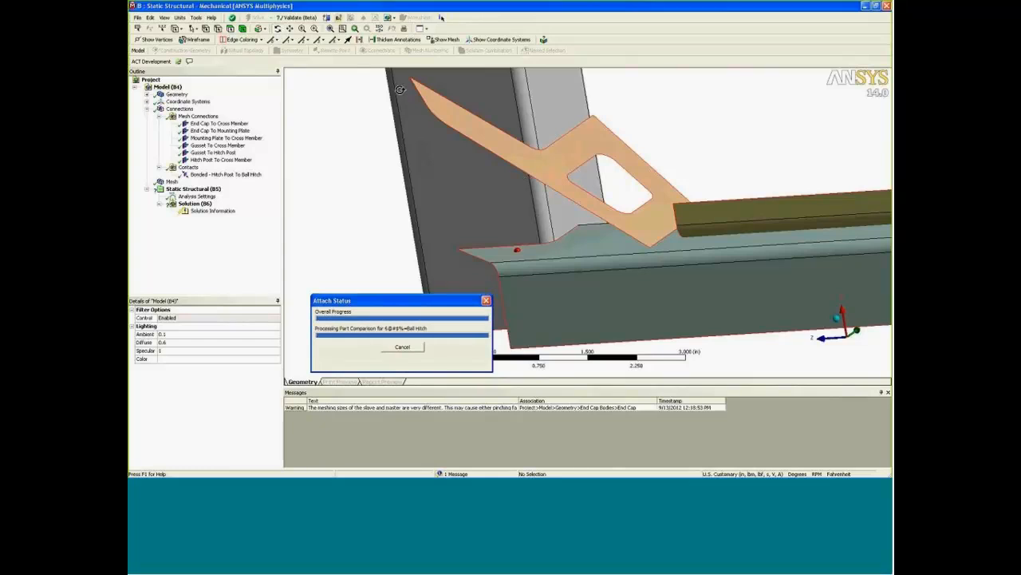
Examine the refreshed geometry's body list and the gap between the gusset's inner edge and the cross member's slice line.
{"action": "middle_click_drag", "start_coordinate": [545, 281], "coordinate": [514, 214]}
{"action": "scroll", "coordinate": [545, 264], "scroll_direction": "up", "scroll_amount": 10}
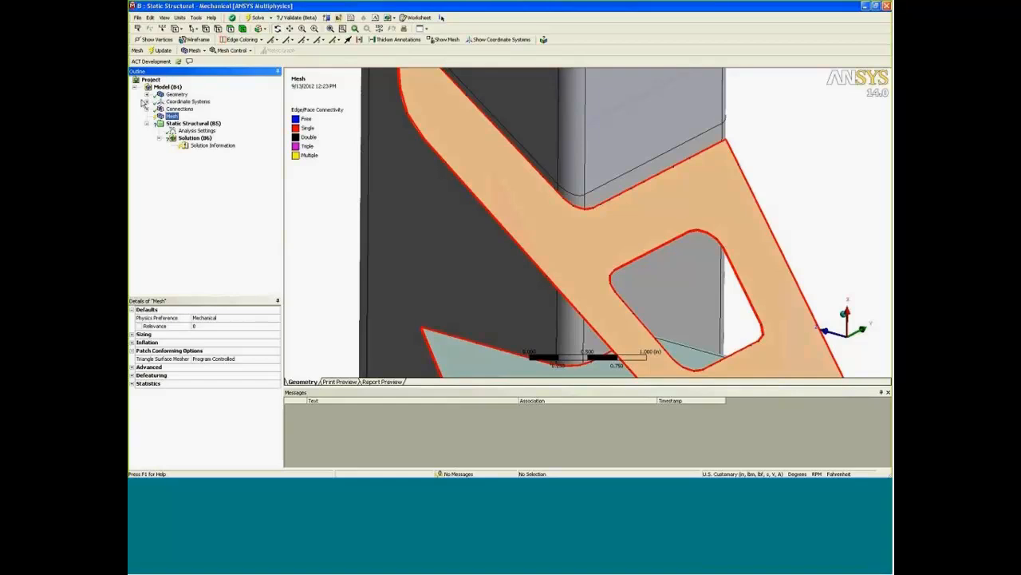
{"action": "left_click", "coordinate": [147, 95]}
{"action": "left_click", "coordinate": [165, 94]}
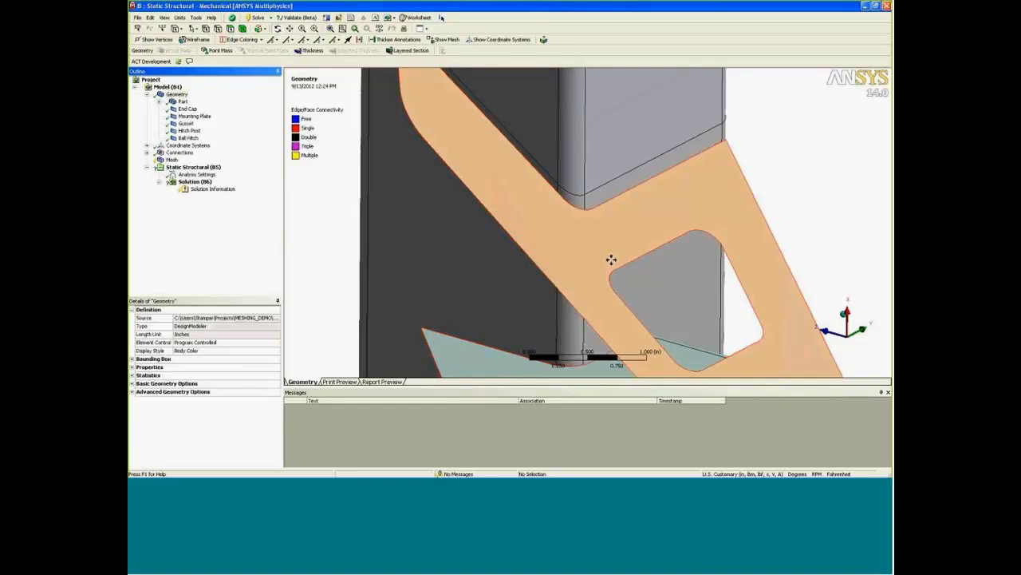
{"action": "middle_click_drag", "start_coordinate": [611, 257], "coordinate": [597, 239]}
{"action": "scroll", "coordinate": [599, 259], "scroll_direction": "up", "scroll_amount": 4}
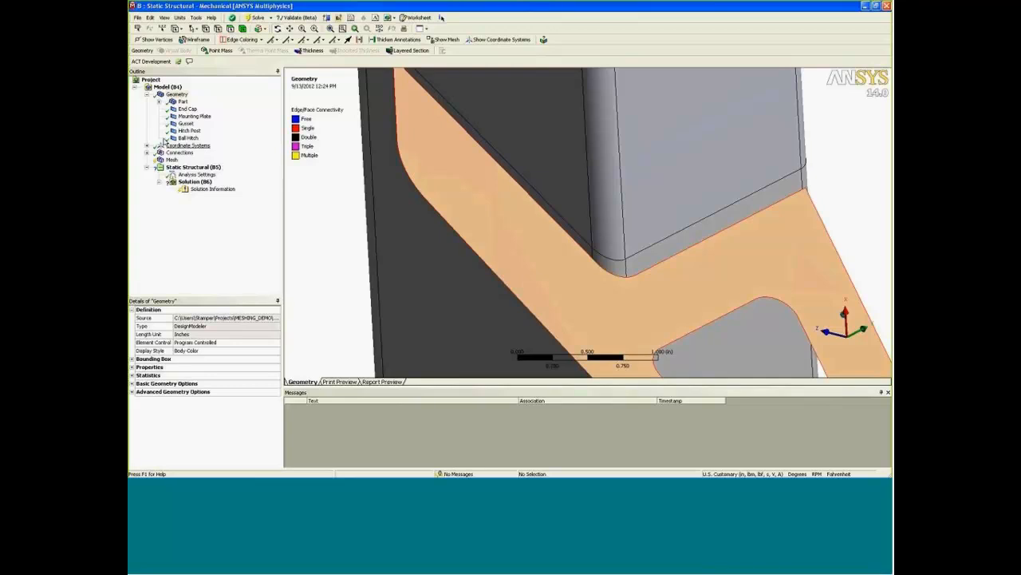
{"action": "left_click", "coordinate": [153, 94]}
{"action": "left_click", "coordinate": [169, 87]}
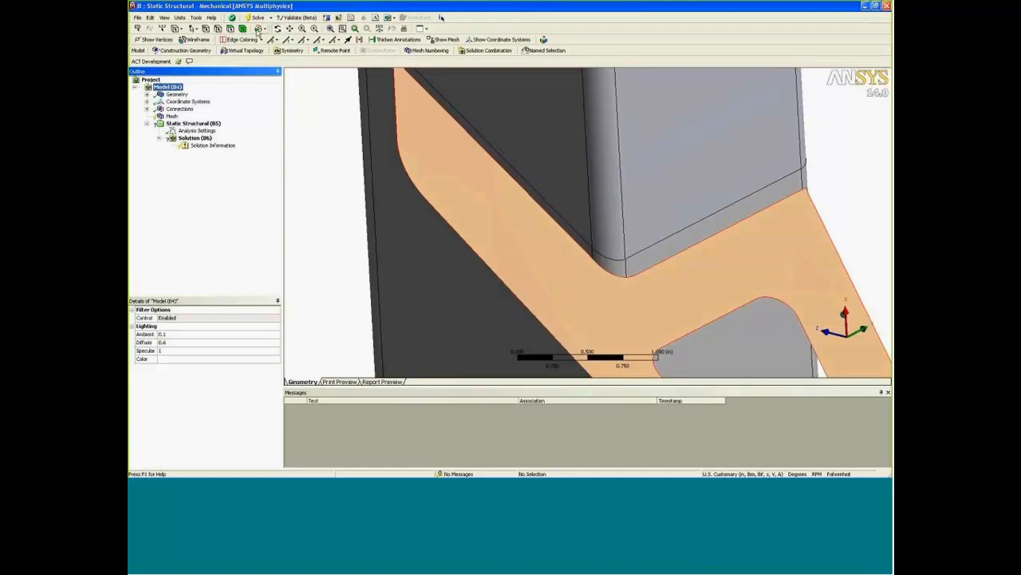
Hide all bodies except the gusset and the adjoining cross member slice, and look at them along the X axis.
{"action": "key", "text": "ctrl+a"}
{"action": "right_click", "coordinate": [597, 281]}
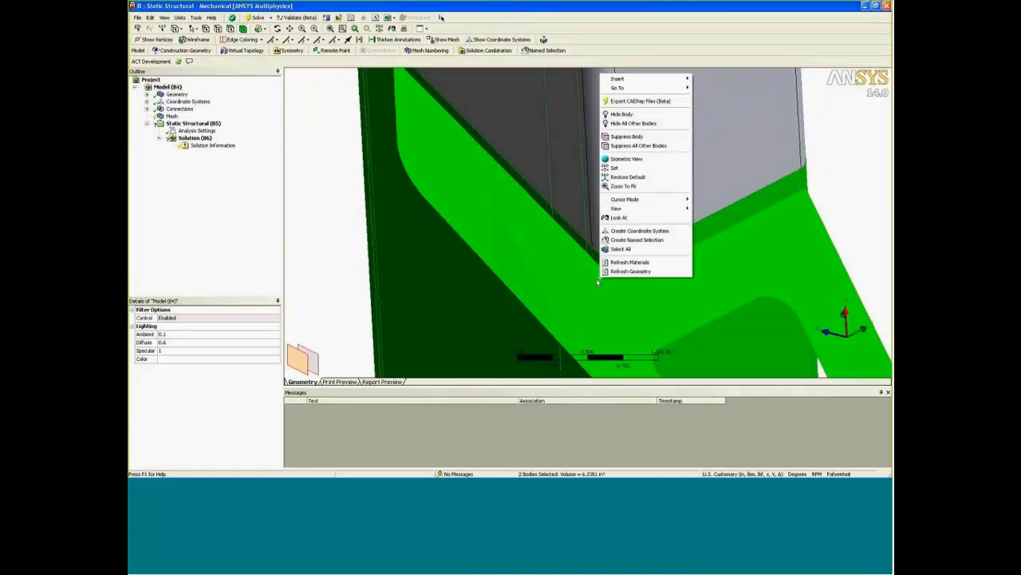
{"action": "left_click", "coordinate": [654, 124]}
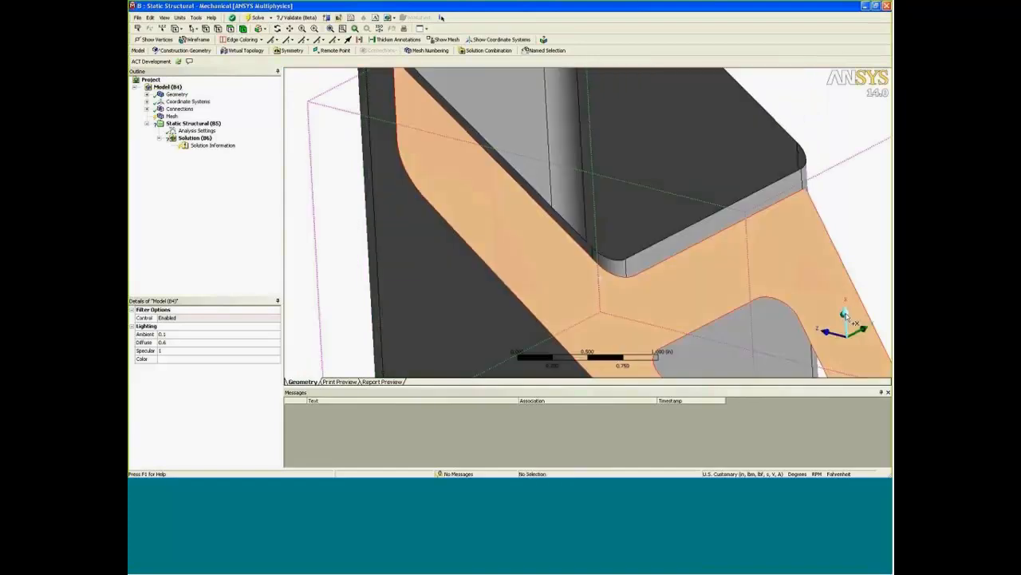
{"action": "left_click", "coordinate": [846, 316]}
{"action": "scroll", "coordinate": [405, 224], "scroll_direction": "up", "scroll_amount": 10}
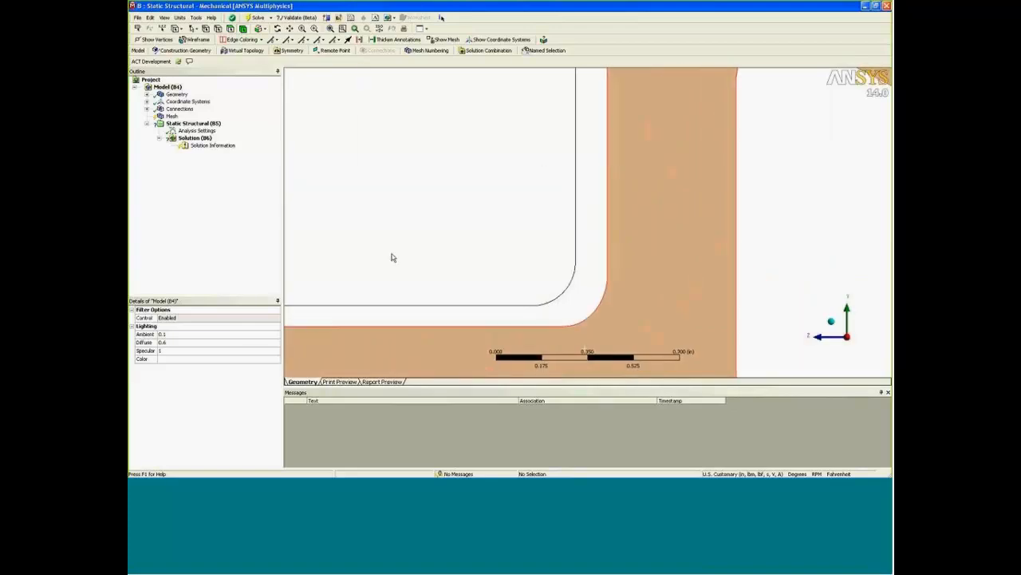
Insert a Virtual Topology and merge the gusset's inner corner arc and its two adjacent straight edges into one virtual cell.
{"action": "left_click", "coordinate": [589, 323]}
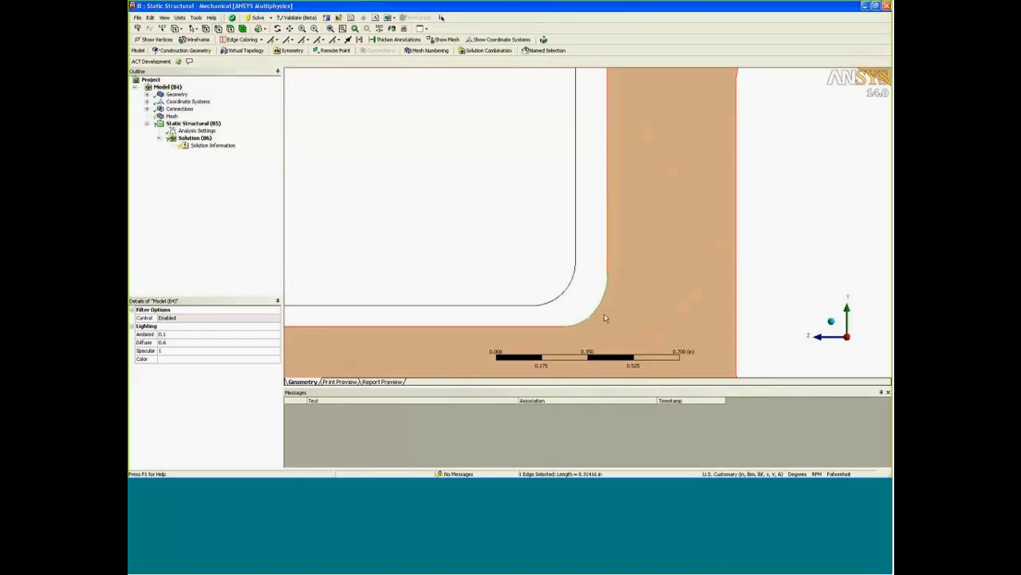
{"action": "left_click", "coordinate": [564, 301], "text": "ctrl"}
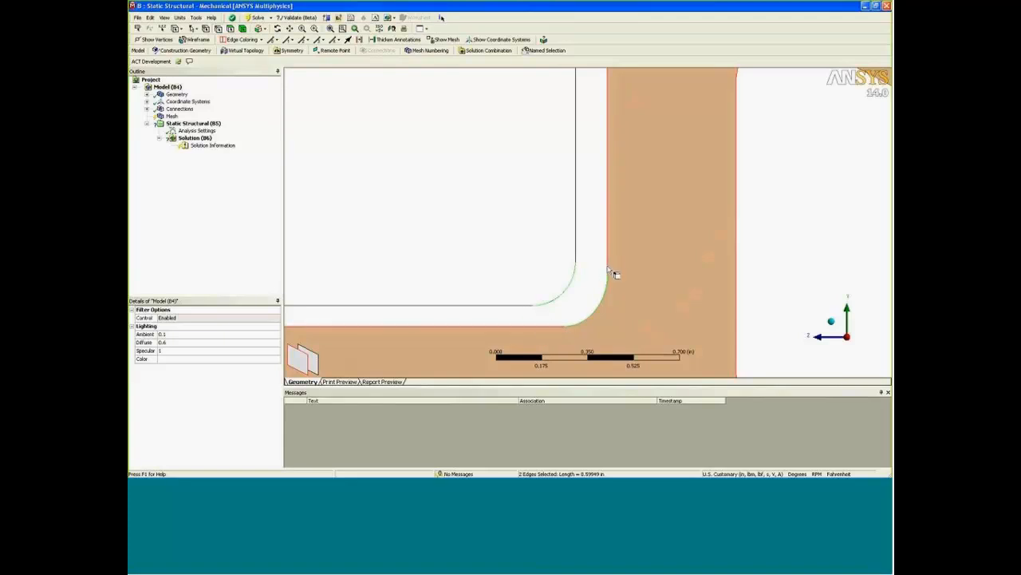
{"action": "left_click", "coordinate": [544, 329]}
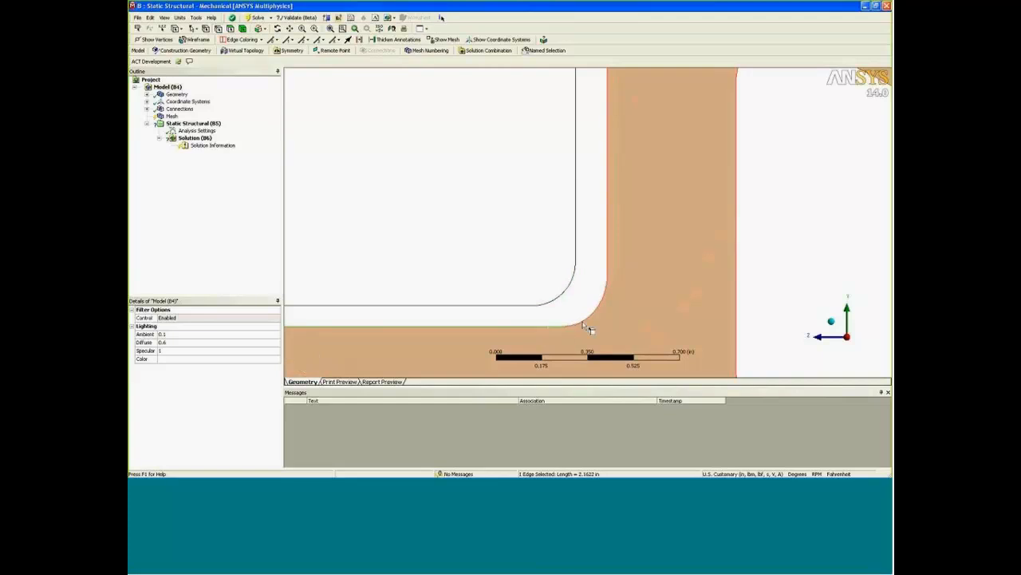
{"action": "left_click", "coordinate": [611, 271], "text": "ctrl"}
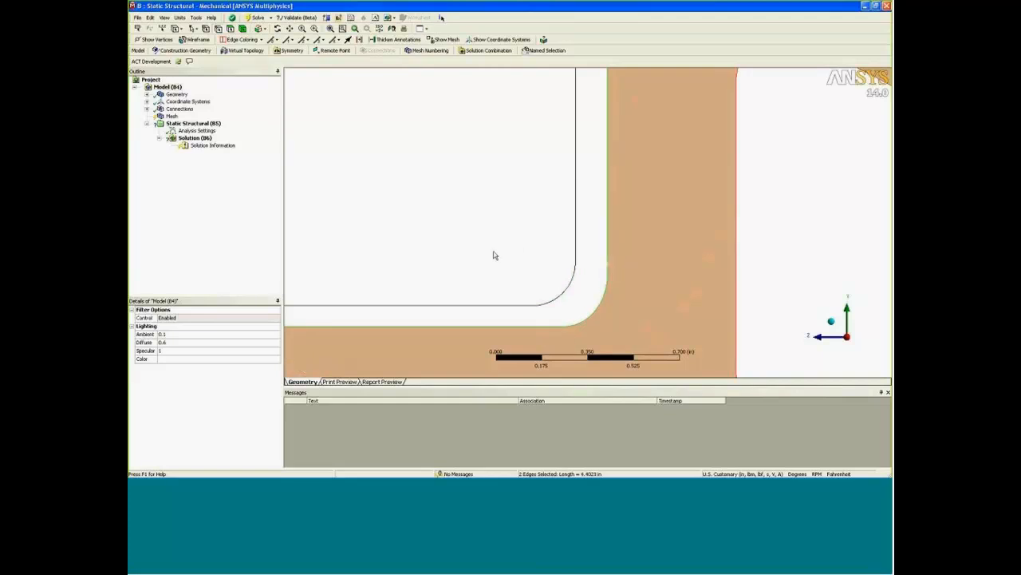
{"action": "left_click", "coordinate": [168, 87]}
{"action": "left_click", "coordinate": [242, 50]}
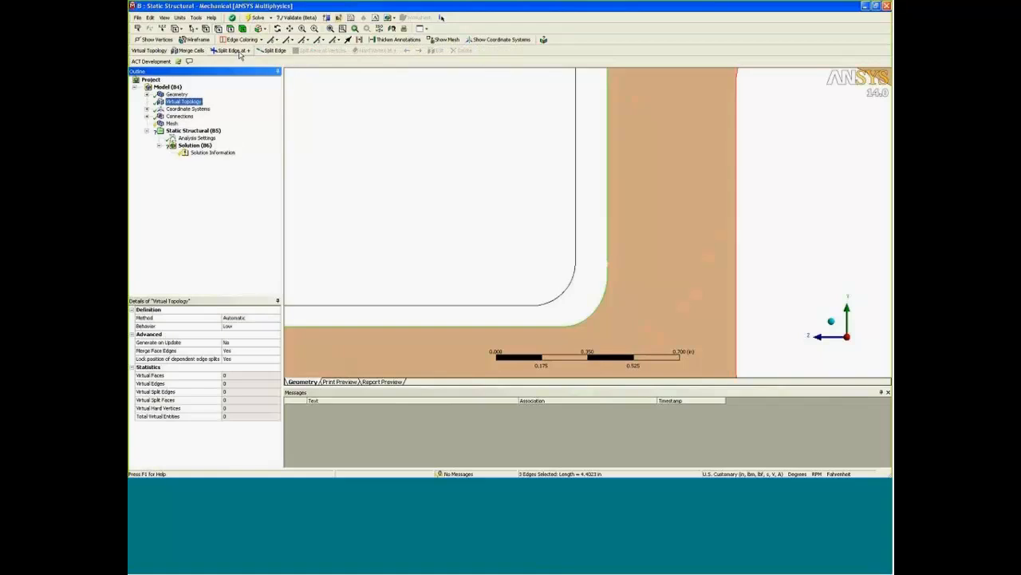
{"action": "right_click", "coordinate": [380, 196]}
{"action": "mouse_move", "coordinate": [399, 194]}
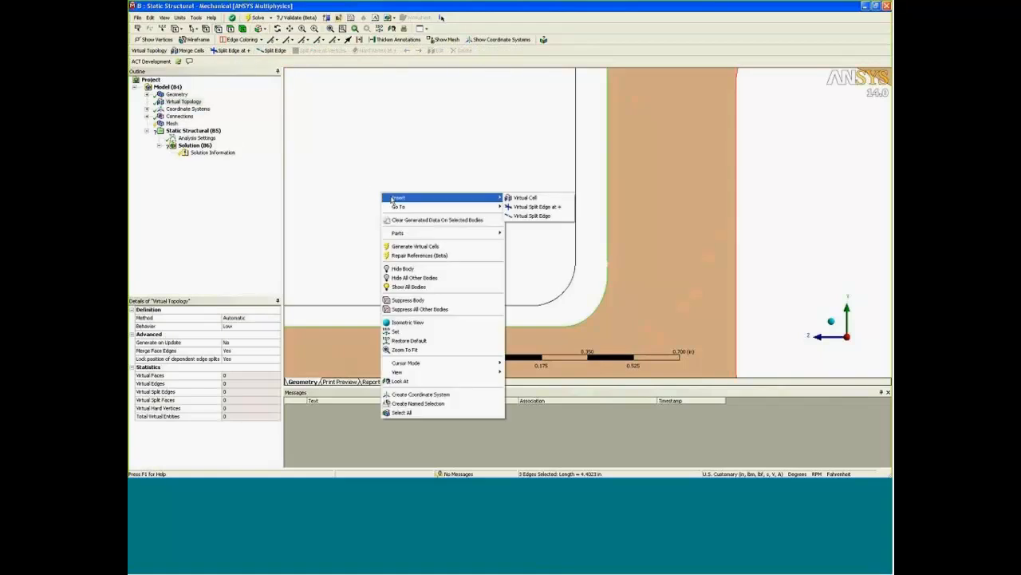
{"action": "left_click", "coordinate": [524, 198]}
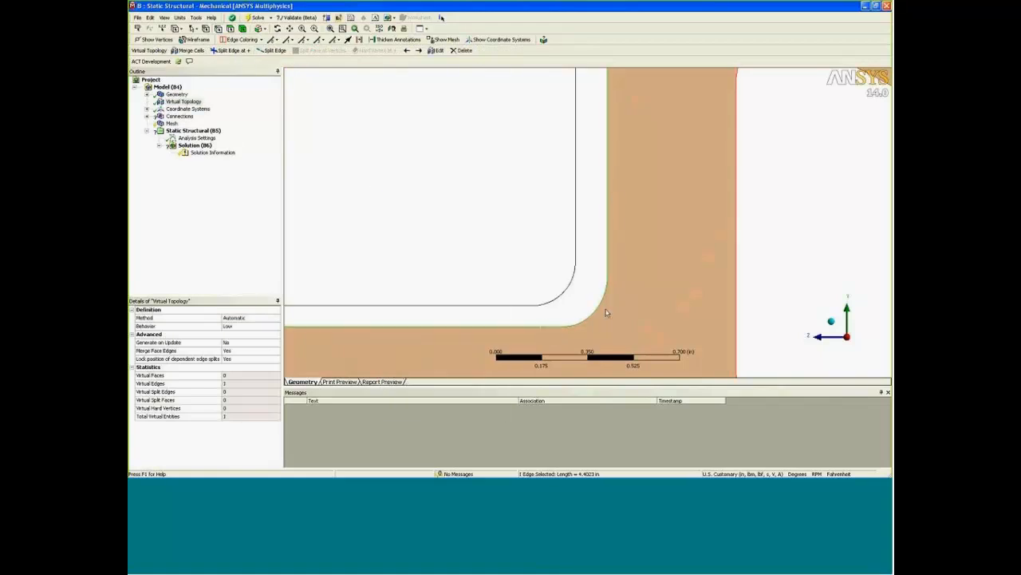
Split the merged gusset edge on both sides of the corner, level with the ends of the cross member's corner arc.
{"action": "left_click", "coordinate": [543, 304]}
{"action": "right_click", "coordinate": [533, 327]}
{"action": "mouse_move", "coordinate": [586, 77]}
{"action": "left_click", "coordinate": [696, 85]}
{"action": "left_click", "coordinate": [545, 334]}
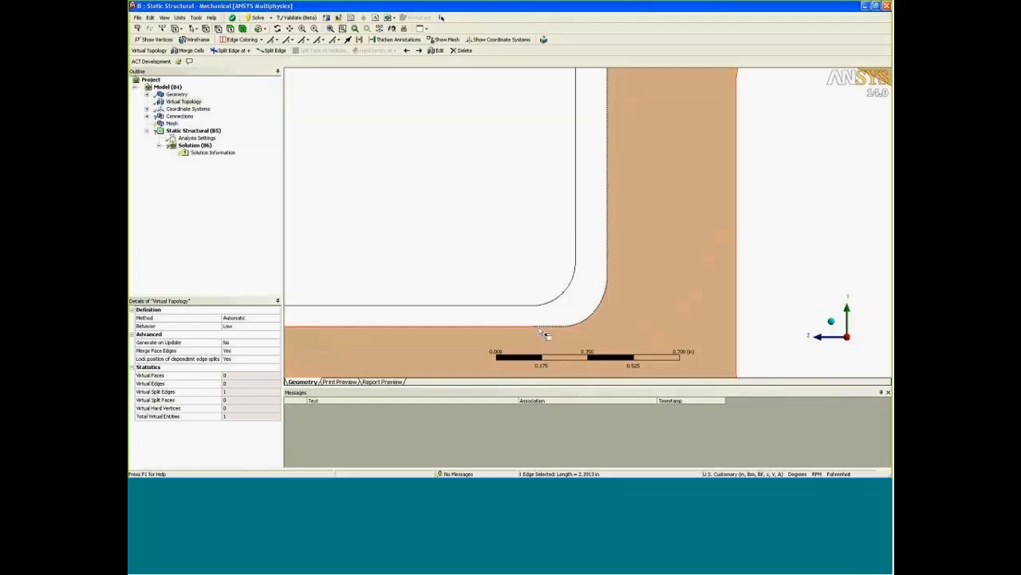
{"action": "right_click", "coordinate": [609, 268]}
{"action": "mouse_move", "coordinate": [656, 212]}
{"action": "left_click", "coordinate": [786, 216]}
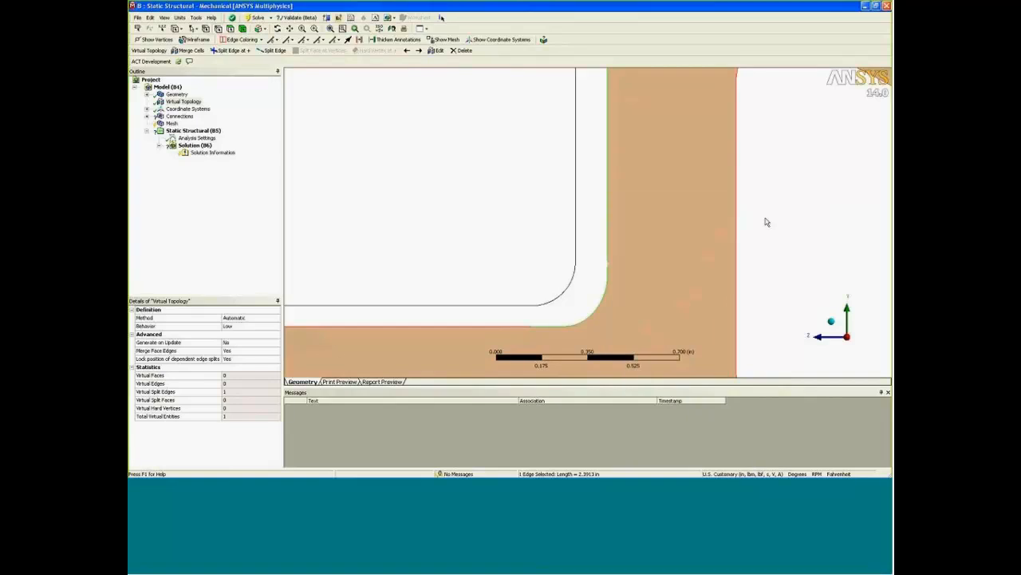
Insert an edge sizing on the gusset's split corner edge and the cross member's matching corner arc.
{"action": "left_click", "coordinate": [598, 317]}
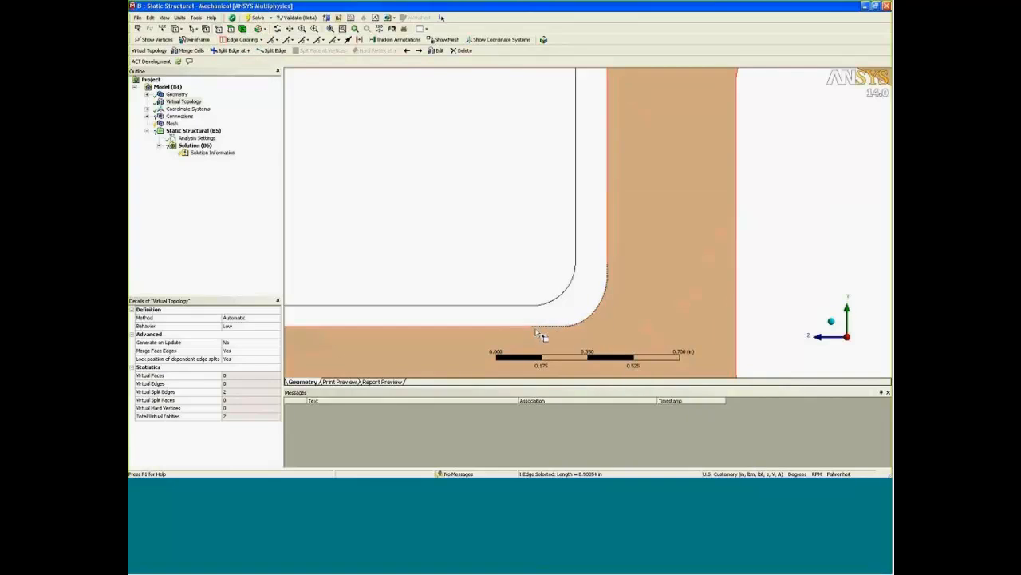
{"action": "left_click", "coordinate": [570, 292], "text": "ctrl"}
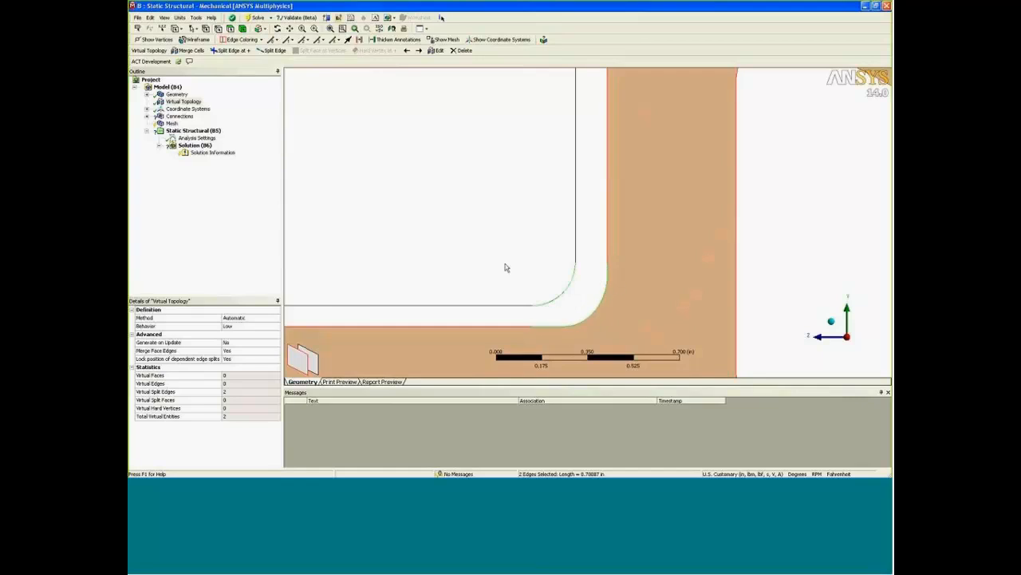
{"action": "middle_click_drag", "start_coordinate": [505, 267], "coordinate": [487, 159]}
{"action": "left_click", "coordinate": [169, 124]}
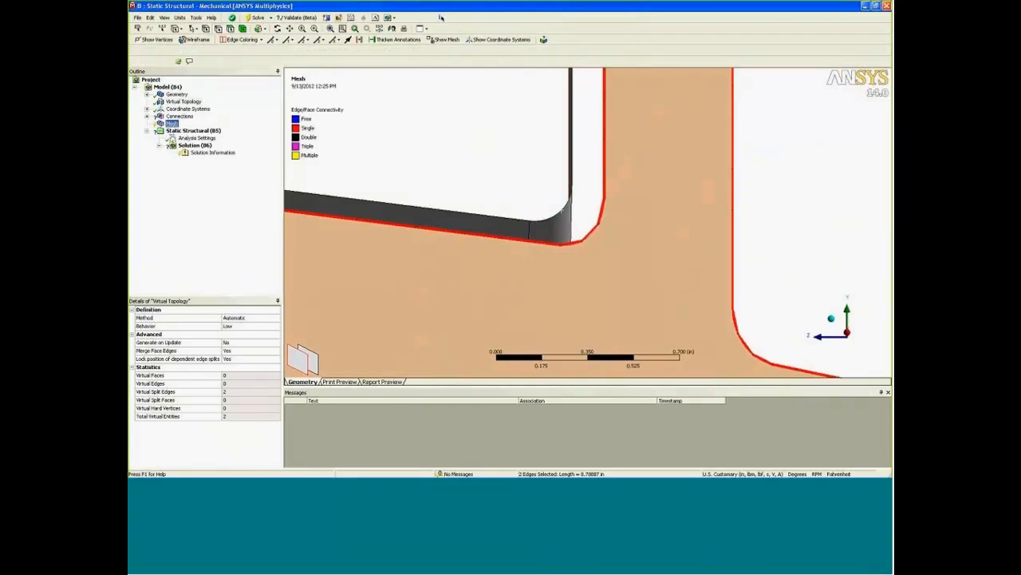
{"action": "right_click", "coordinate": [171, 124]}
{"action": "mouse_move", "coordinate": [183, 127]}
{"action": "left_click", "coordinate": [267, 138]}
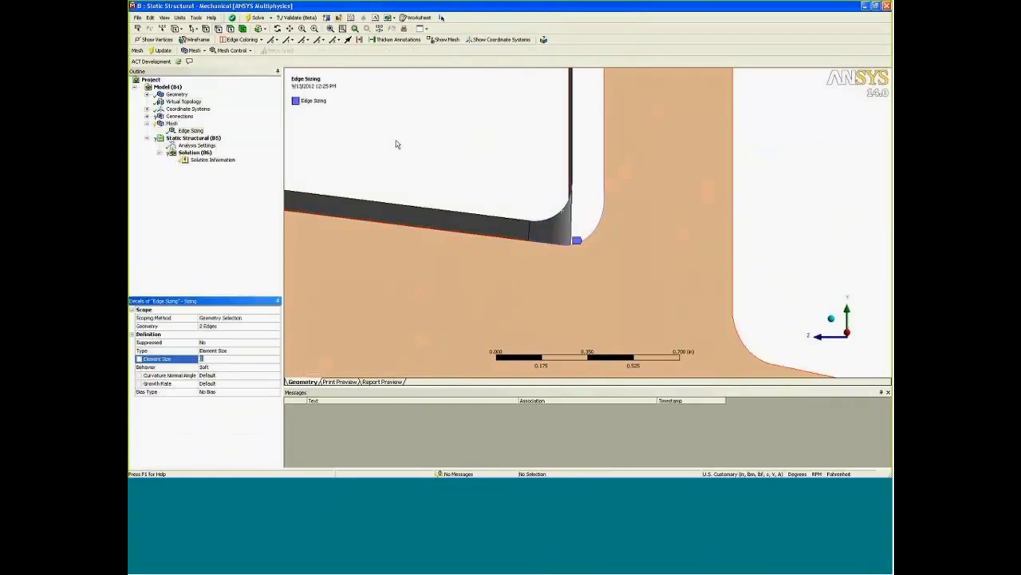
Define the edge sizing by number of divisions, with 6 divisions and Hard behavior.
{"action": "left_click", "coordinate": [273, 351]}
{"action": "left_click", "coordinate": [254, 365]}
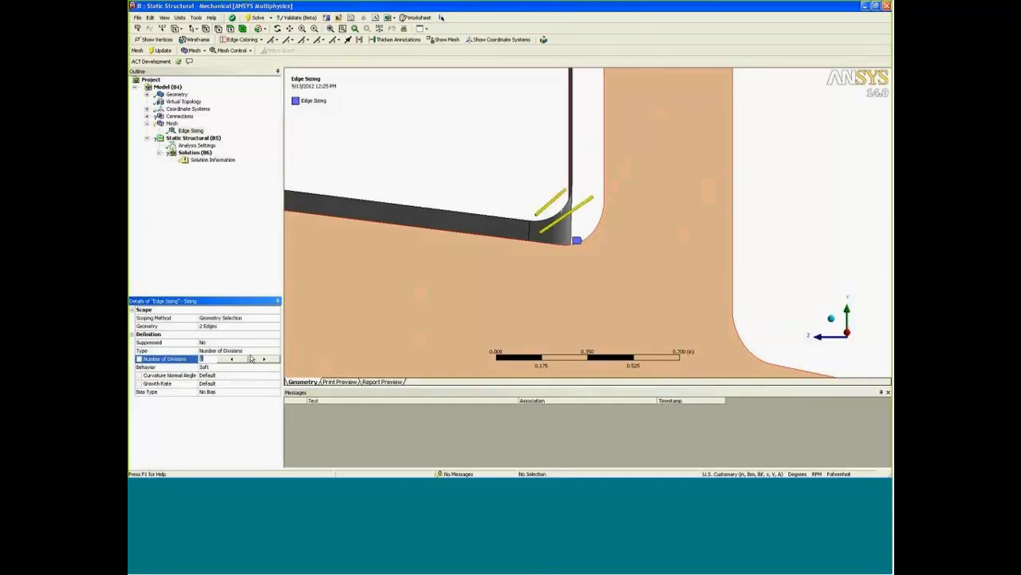
{"action": "type", "text": "6"}
{"action": "key", "text": "Return"}
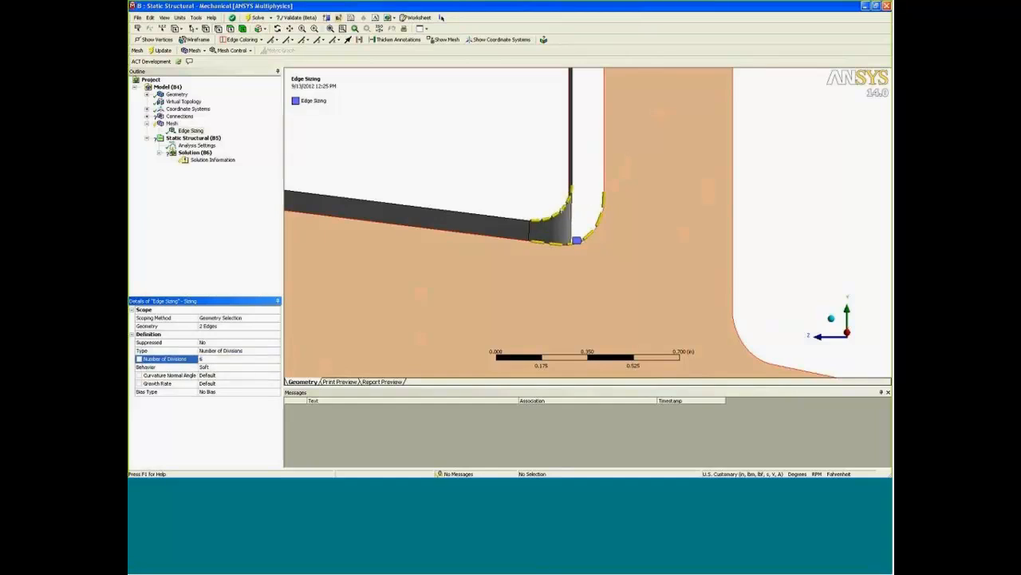
{"action": "left_click", "coordinate": [277, 366]}
{"action": "left_click", "coordinate": [240, 381]}
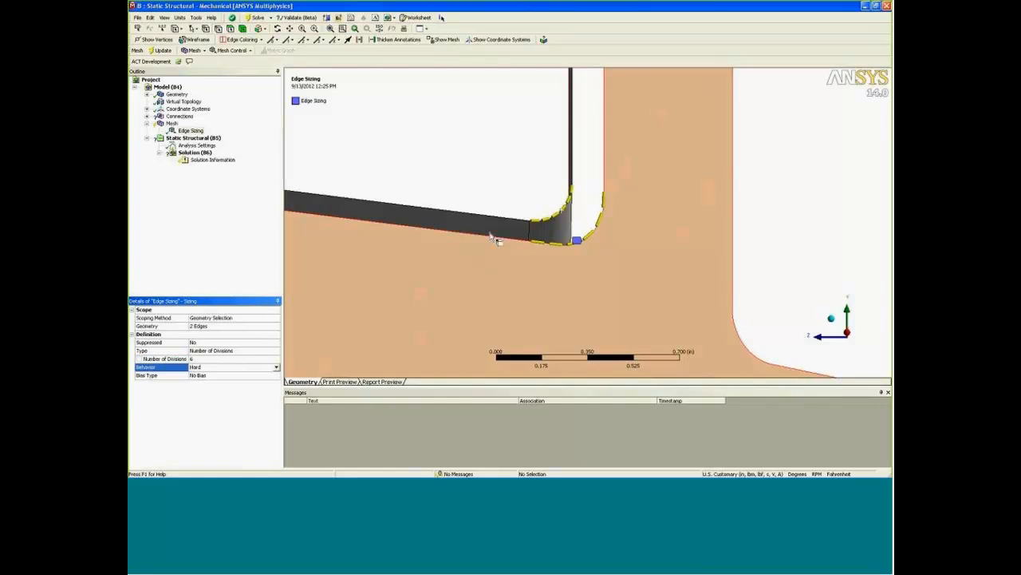
Check the divisions along both corner edges and show all bodies again.
{"action": "middle_click_drag", "start_coordinate": [546, 198], "coordinate": [545, 232], "text": "ctrl"}
{"action": "scroll", "coordinate": [545, 232], "scroll_direction": "up", "scroll_amount": 3}
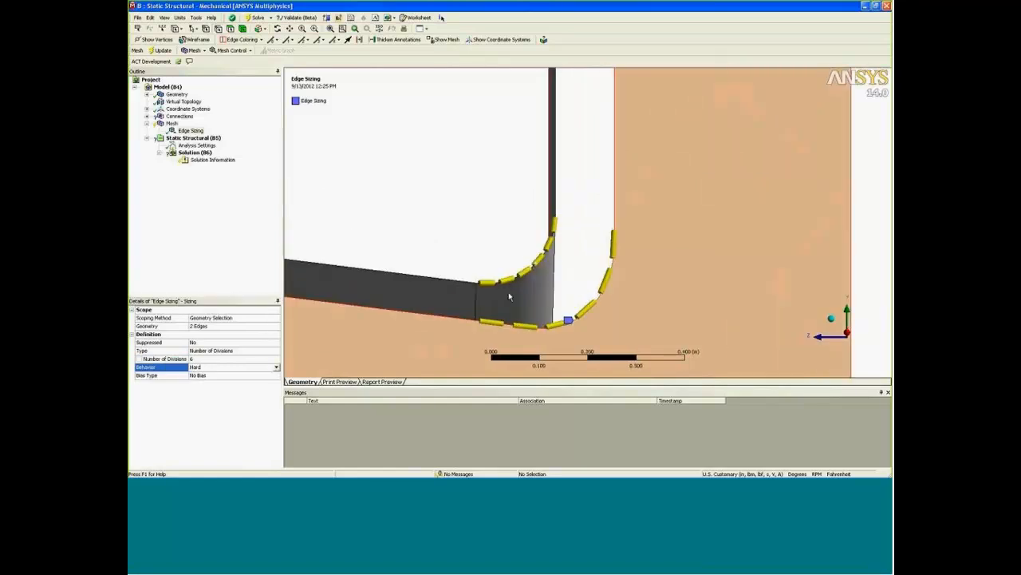
{"action": "middle_click_drag", "start_coordinate": [498, 317], "coordinate": [496, 297]}
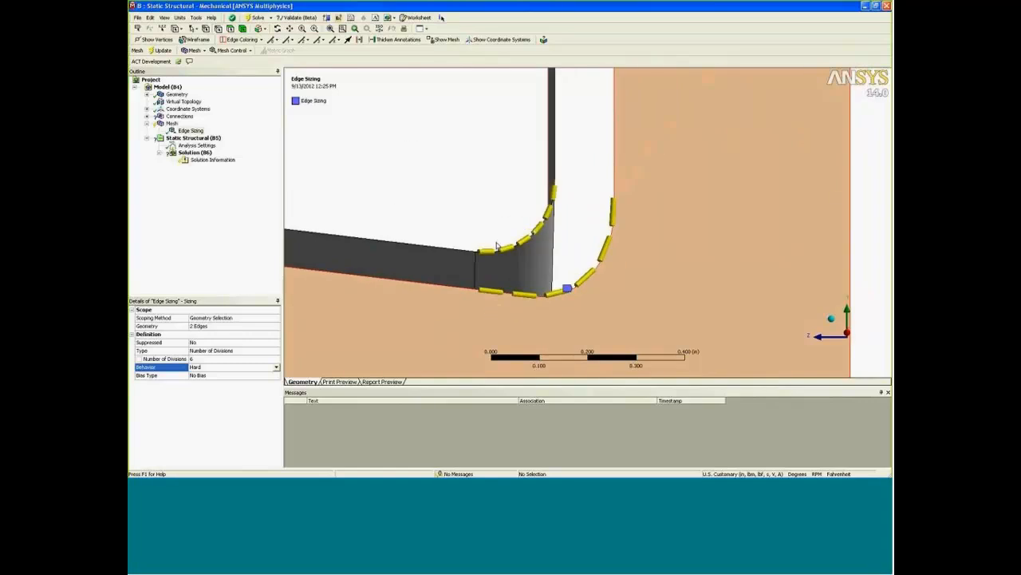
{"action": "scroll", "coordinate": [491, 246], "scroll_direction": "down", "scroll_amount": 4}
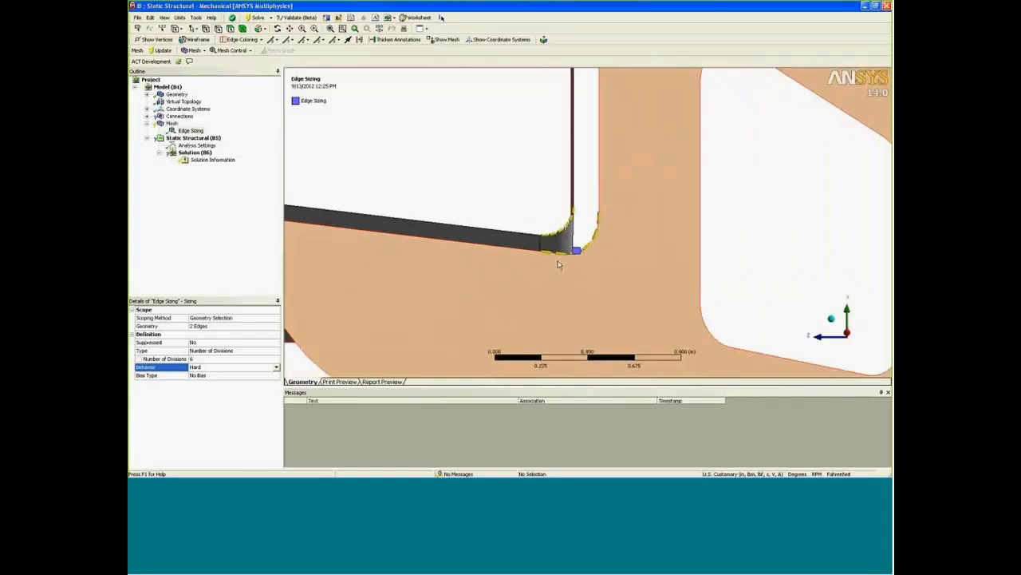
{"action": "right_click", "coordinate": [502, 189]}
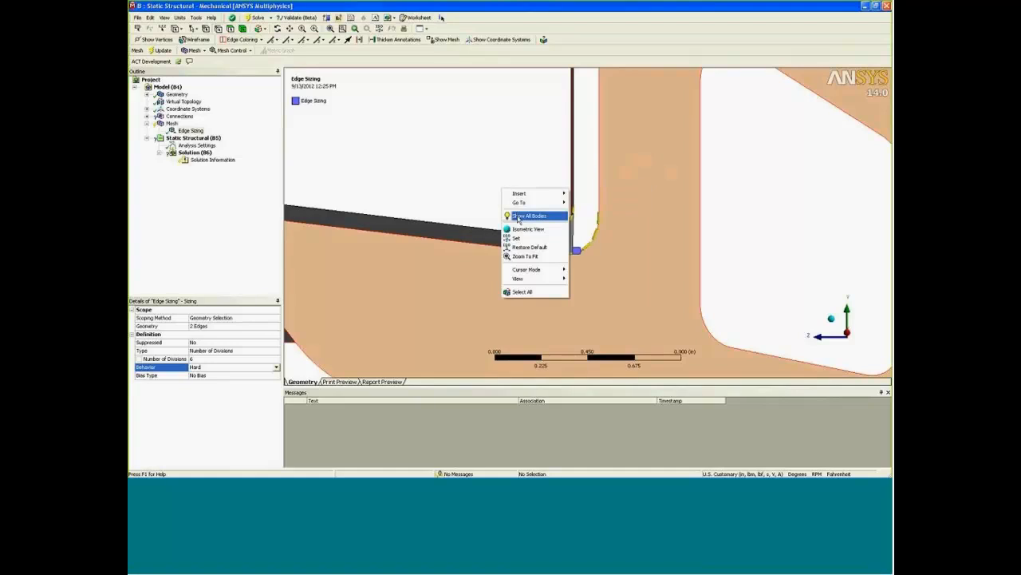
{"action": "left_click", "coordinate": [528, 215]}
{"action": "middle_click_drag", "start_coordinate": [528, 246], "coordinate": [482, 137]}
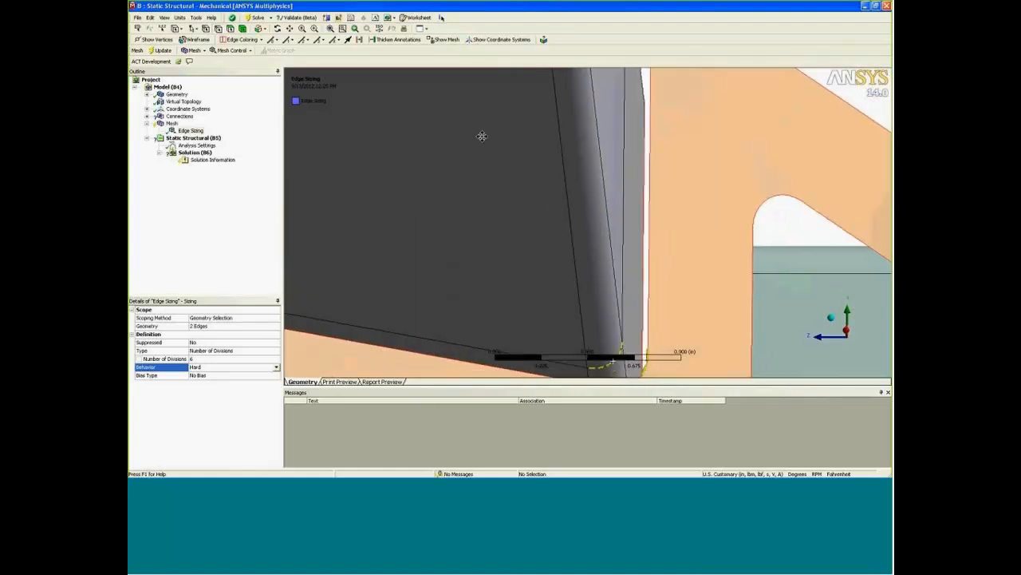
Redefine the Gusset To Cross Member mesh connection's master geometry as the three cross member edges running around the sliced corner.
{"action": "left_click", "coordinate": [146, 116]}
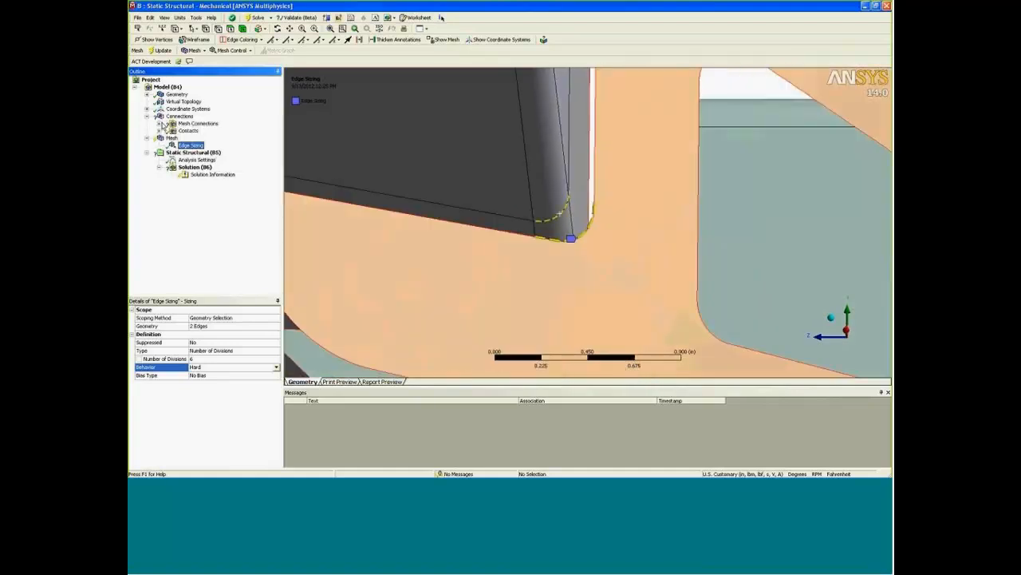
{"action": "left_click", "coordinate": [160, 124]}
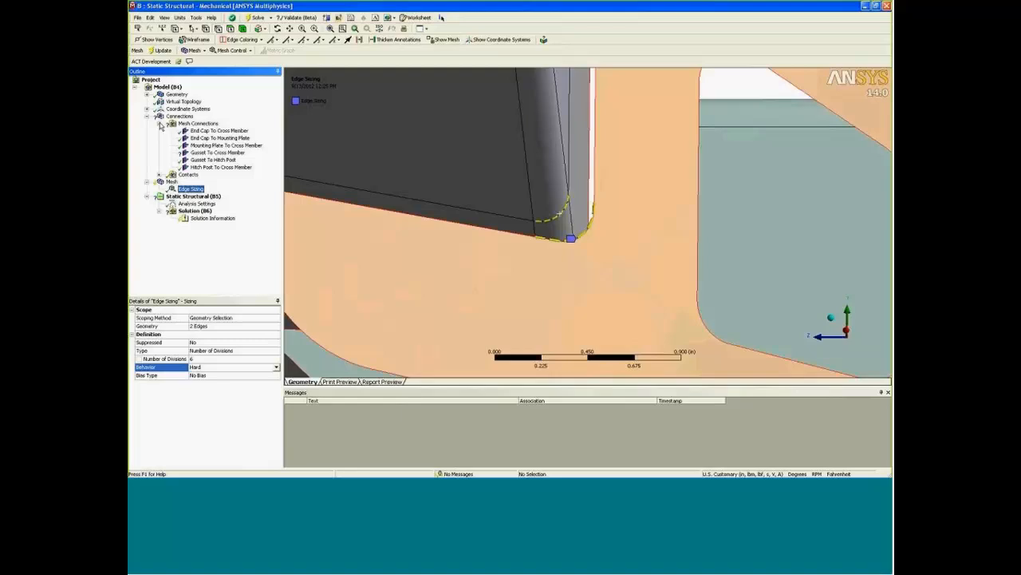
{"action": "left_click", "coordinate": [213, 153]}
{"action": "mouse_move", "coordinate": [515, 203]}
{"action": "middle_mouse_down"}
{"action": "mouse_move", "coordinate": [568, 221]}
{"action": "mouse_move", "coordinate": [565, 232]}
{"action": "mouse_move", "coordinate": [526, 199]}
{"action": "middle_mouse_up"}
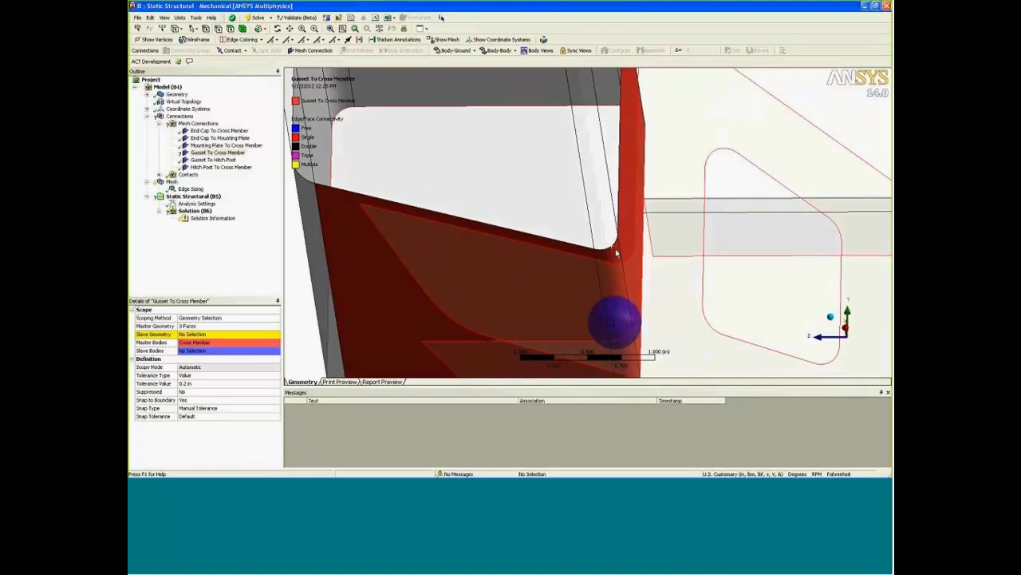
{"action": "left_click", "coordinate": [211, 328]}
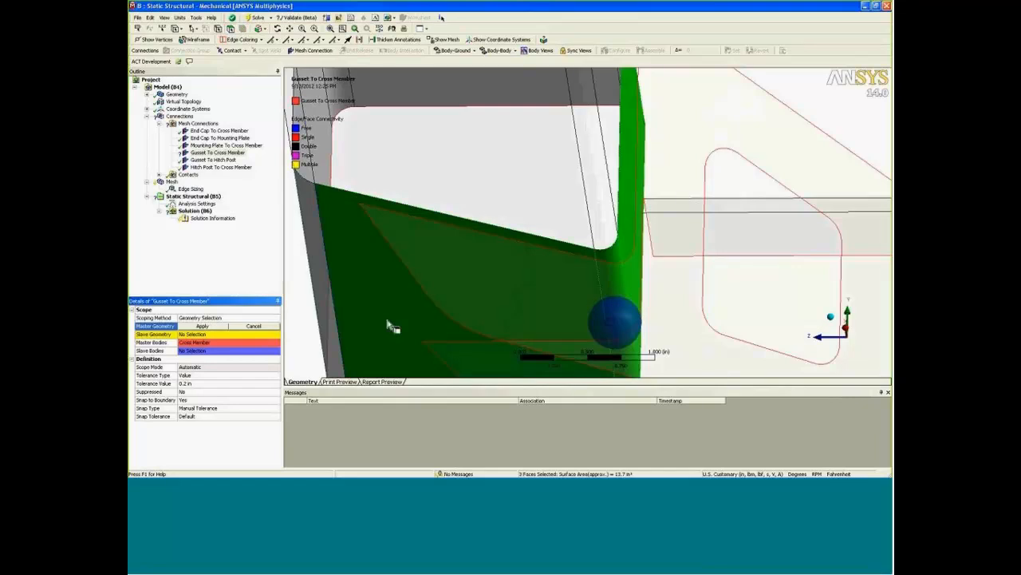
{"action": "left_click", "coordinate": [221, 30]}
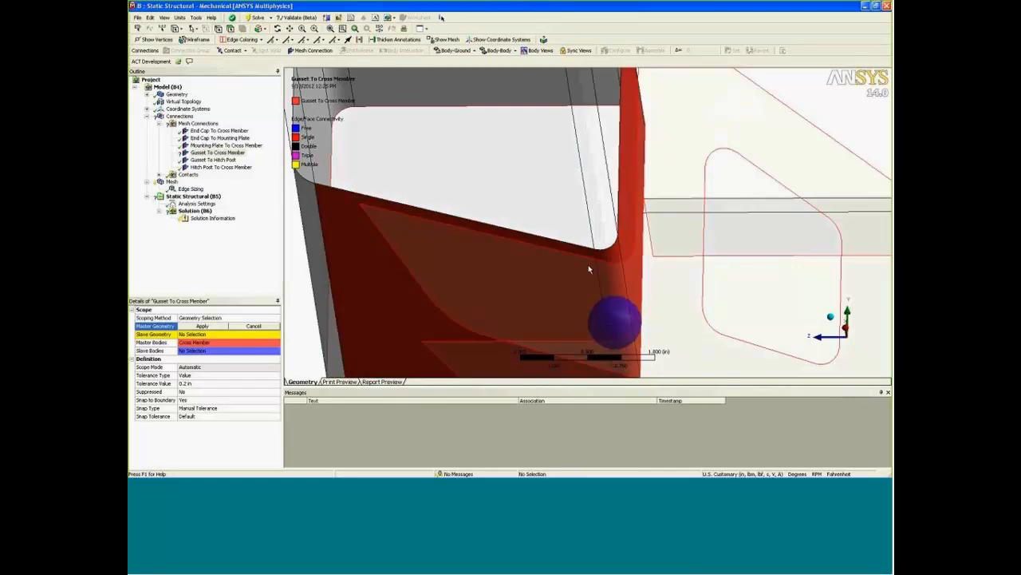
{"action": "left_click", "coordinate": [600, 249]}
{"action": "left_click", "coordinate": [609, 247], "text": "ctrl"}
{"action": "left_click", "coordinate": [622, 225], "text": "ctrl"}
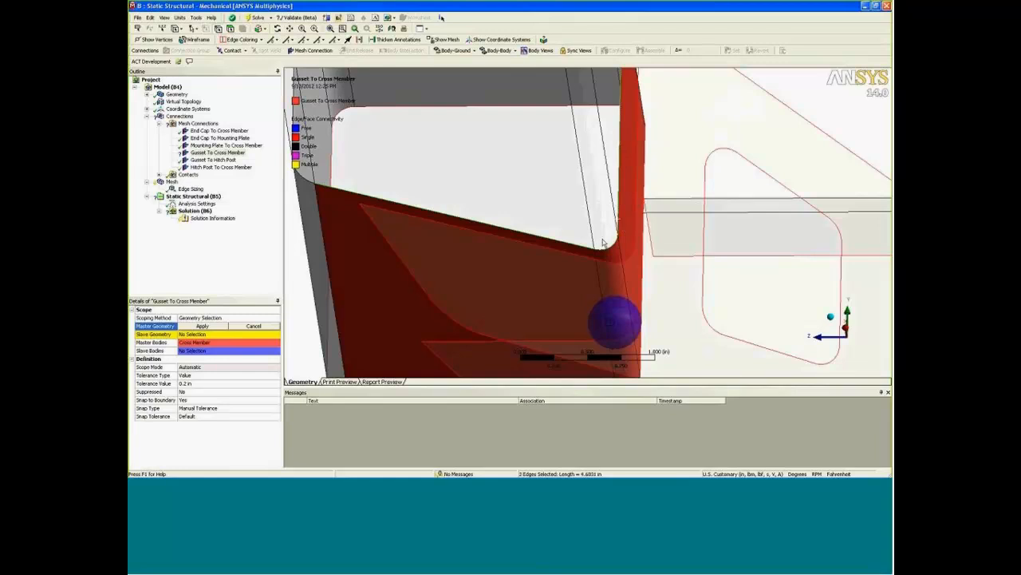
{"action": "left_click", "coordinate": [215, 327]}
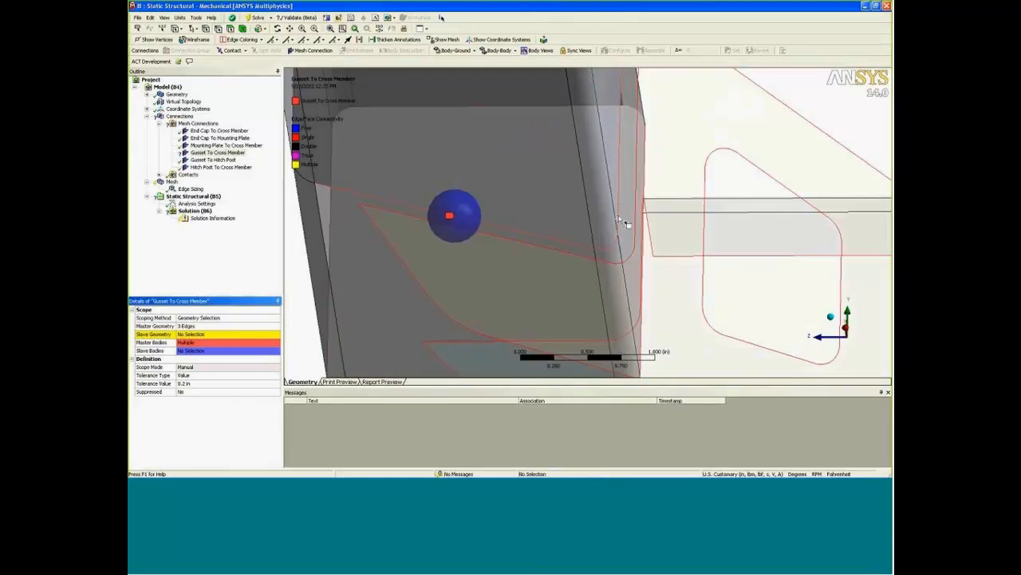
Set the connection's slave geometry to the gusset's corner edge and its two adjoining edges facing the cross member.
{"action": "left_click", "coordinate": [228, 336]}
{"action": "left_click", "coordinate": [588, 257]}
{"action": "left_click", "coordinate": [608, 262], "text": "ctrl"}
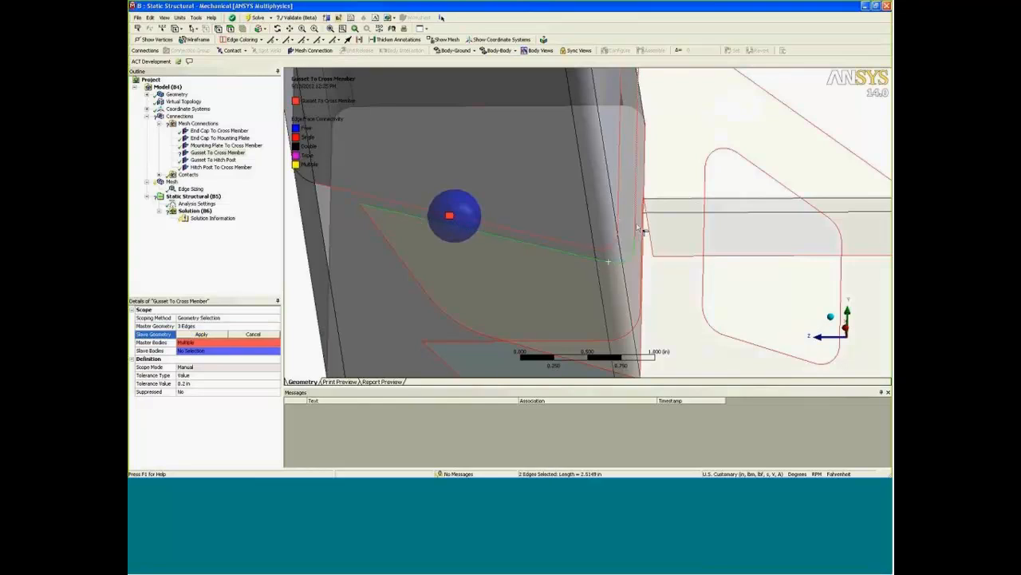
{"action": "left_click", "coordinate": [638, 228], "text": "ctrl"}
{"action": "left_click", "coordinate": [204, 335]}
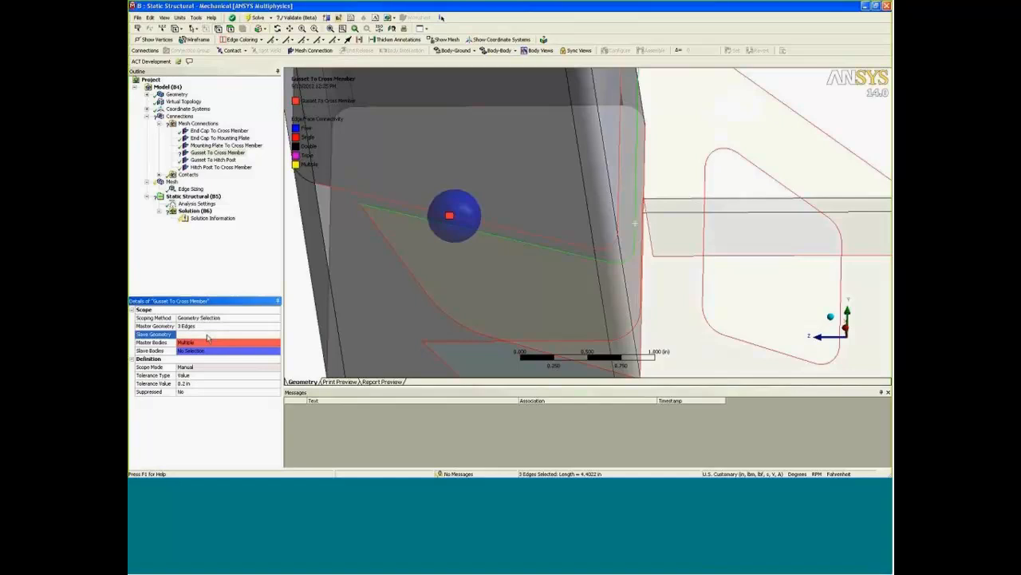
Generate the assembly's mesh with the redefined gusset connection.
{"action": "middle_click_drag", "start_coordinate": [460, 312], "coordinate": [504, 335]}
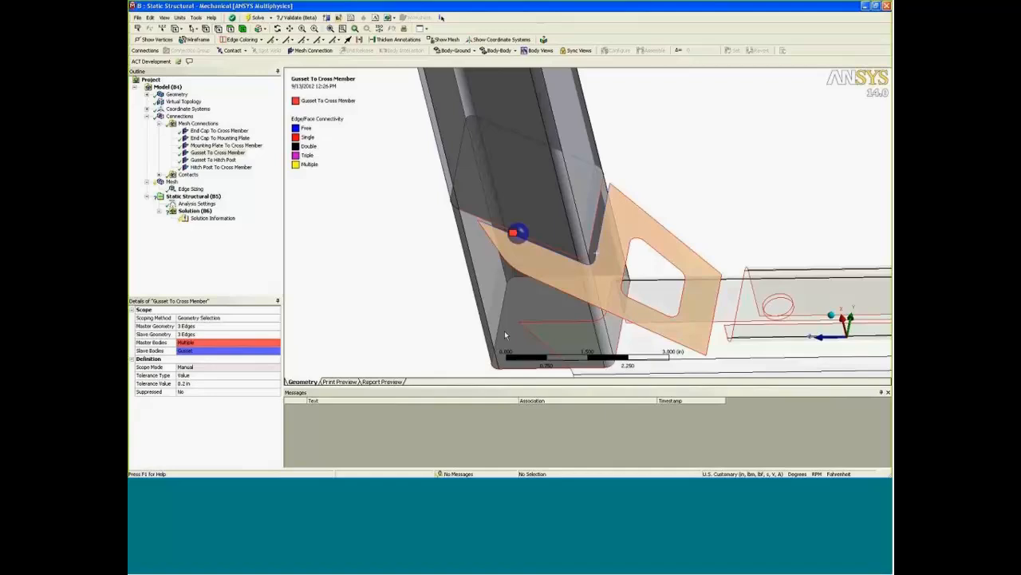
{"action": "left_click", "coordinate": [170, 182]}
{"action": "right_click", "coordinate": [171, 181]}
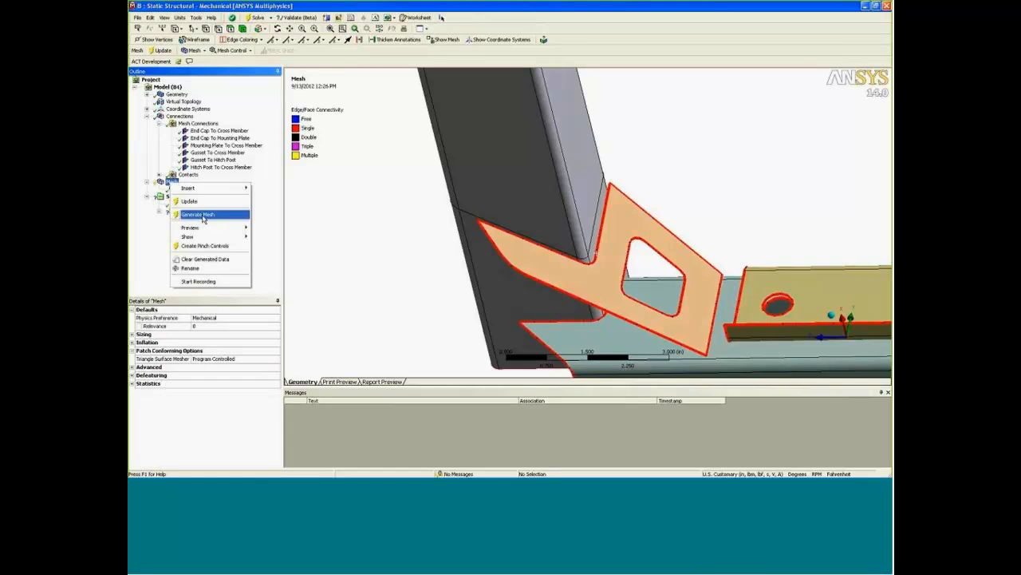
{"action": "left_click", "coordinate": [203, 216]}
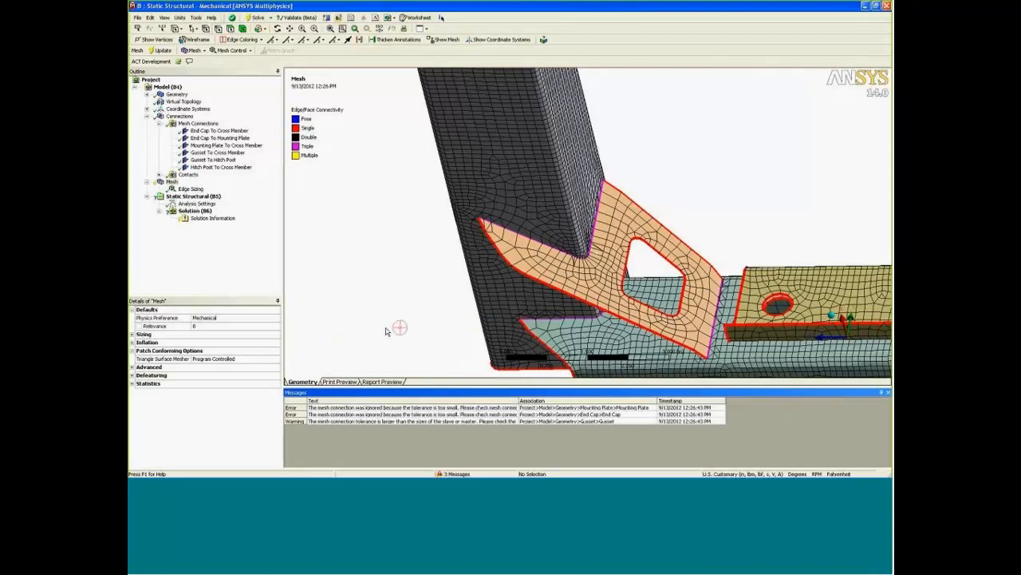
Examine the mesh and its edge connectivity around the gusset's corner joint with the cross member and along the hitch post.
{"action": "middle_click_drag", "start_coordinate": [422, 312], "coordinate": [509, 289]}
{"action": "scroll", "coordinate": [518, 261], "scroll_direction": "down", "scroll_amount": 4}
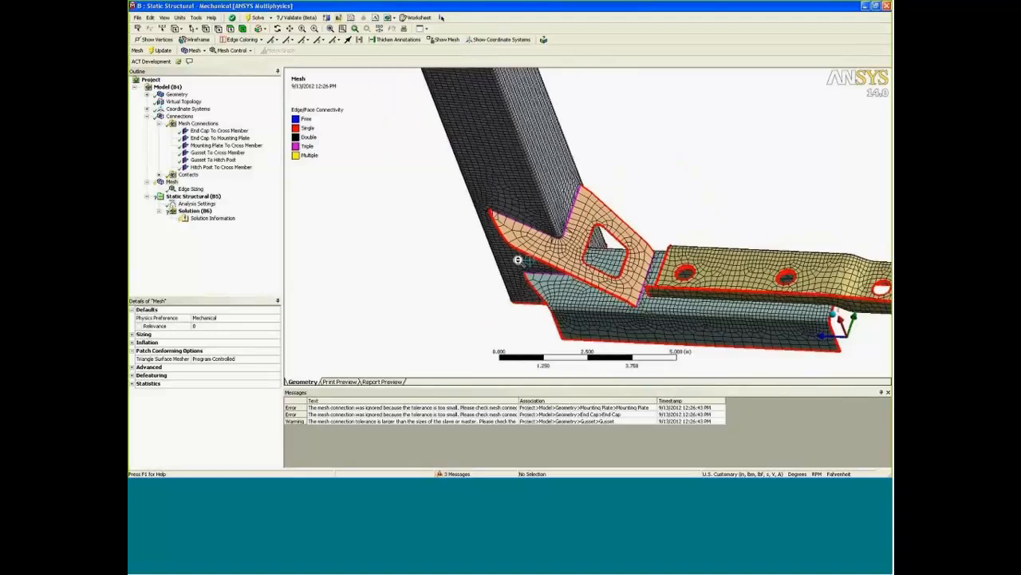
{"action": "scroll", "coordinate": [517, 263], "scroll_direction": "up", "scroll_amount": 7}
{"action": "scroll", "coordinate": [517, 263], "scroll_direction": "up", "scroll_amount": 3}
{"action": "scroll", "coordinate": [551, 296], "scroll_direction": "up", "scroll_amount": 3}
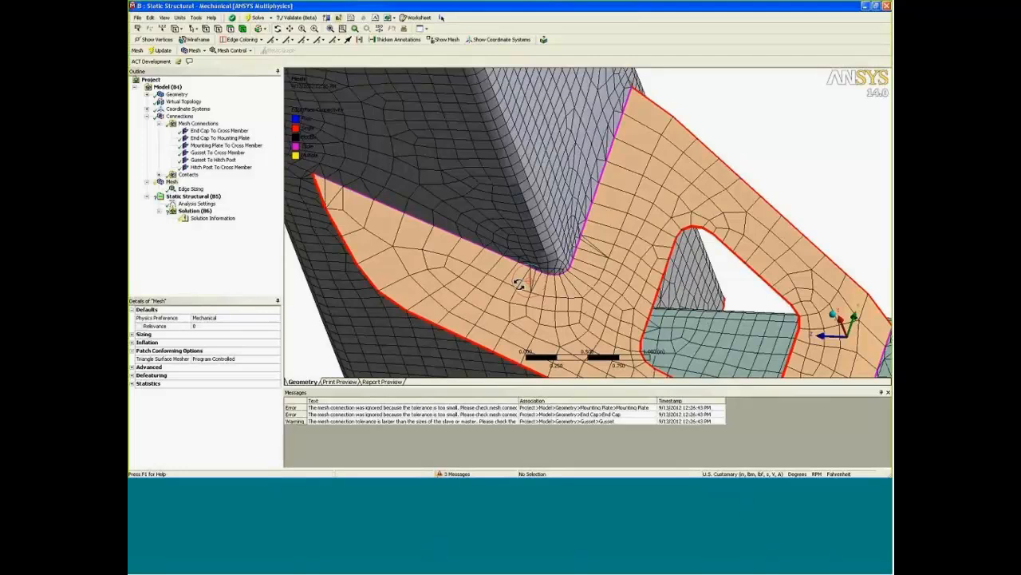
{"action": "middle_click_drag", "start_coordinate": [520, 282], "coordinate": [659, 215]}
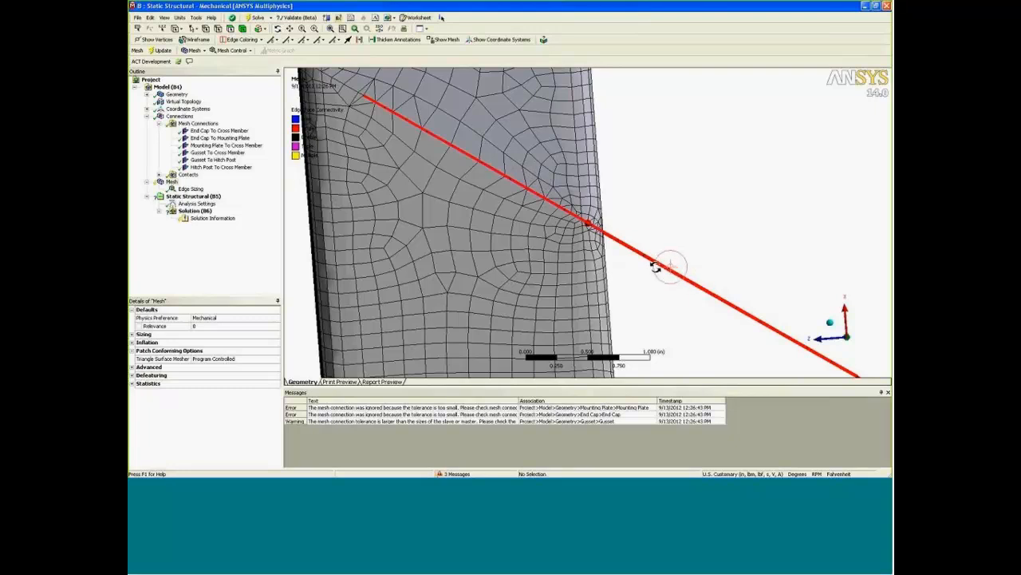
{"action": "middle_click_drag", "start_coordinate": [662, 267], "coordinate": [637, 285]}
{"action": "scroll", "coordinate": [674, 245], "scroll_direction": "down", "scroll_amount": 2}
{"action": "scroll", "coordinate": [707, 242], "scroll_direction": "up", "scroll_amount": 6}
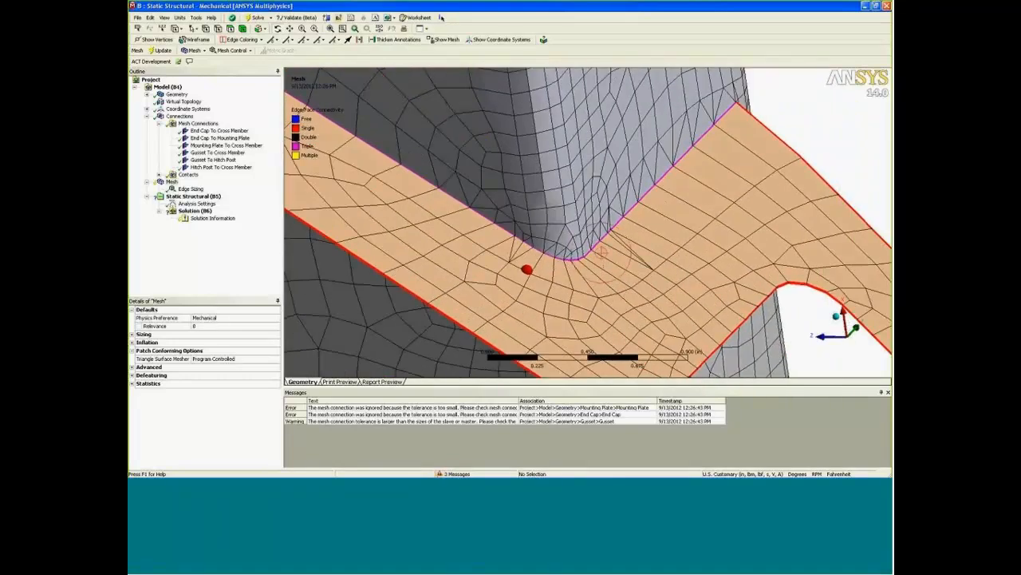
{"action": "middle_click_drag", "start_coordinate": [572, 249], "coordinate": [571, 281], "text": "shift"}
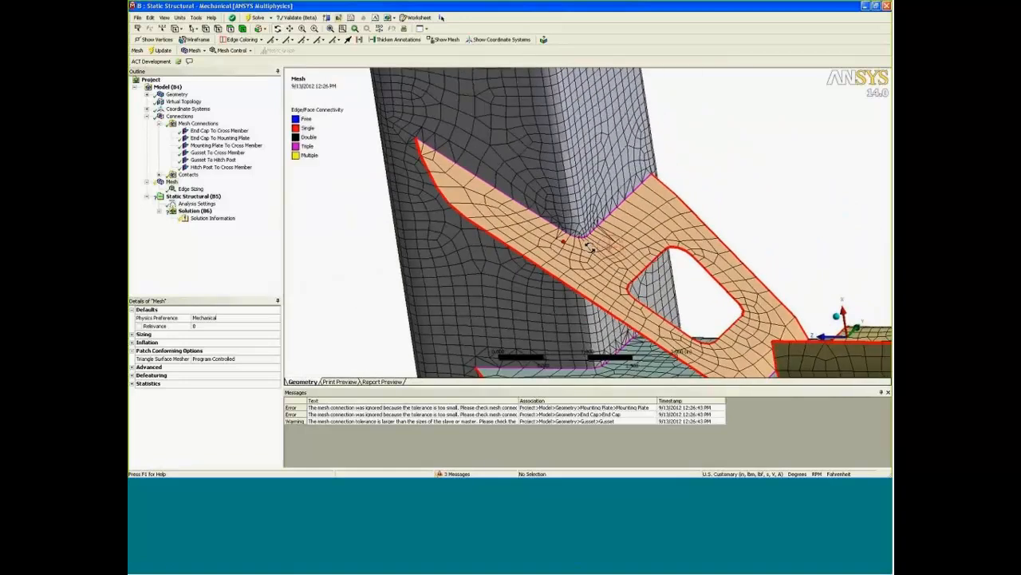
{"action": "middle_click_drag", "start_coordinate": [520, 226], "coordinate": [513, 225]}
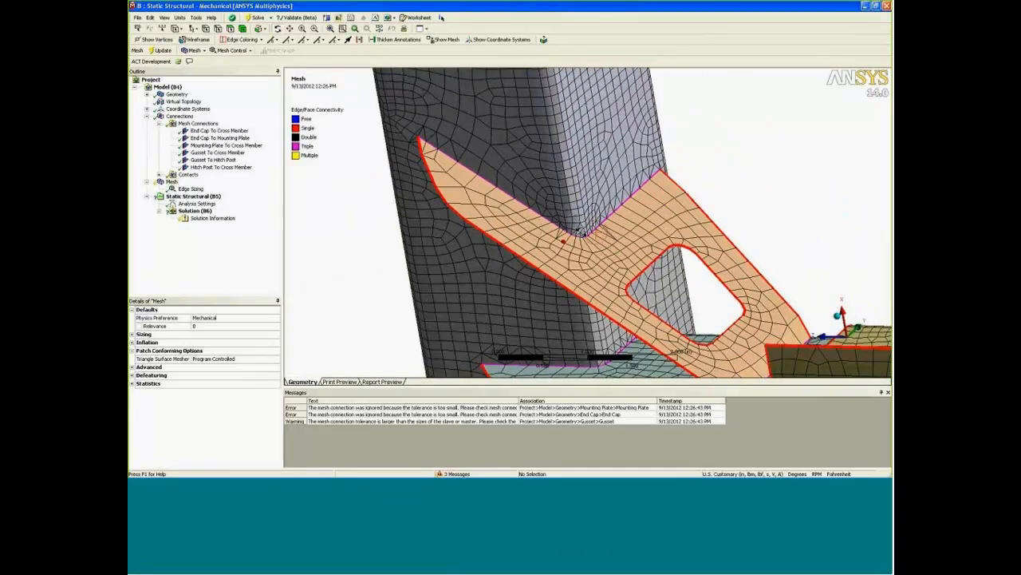
{"action": "middle_click_drag", "start_coordinate": [588, 232], "coordinate": [511, 274]}
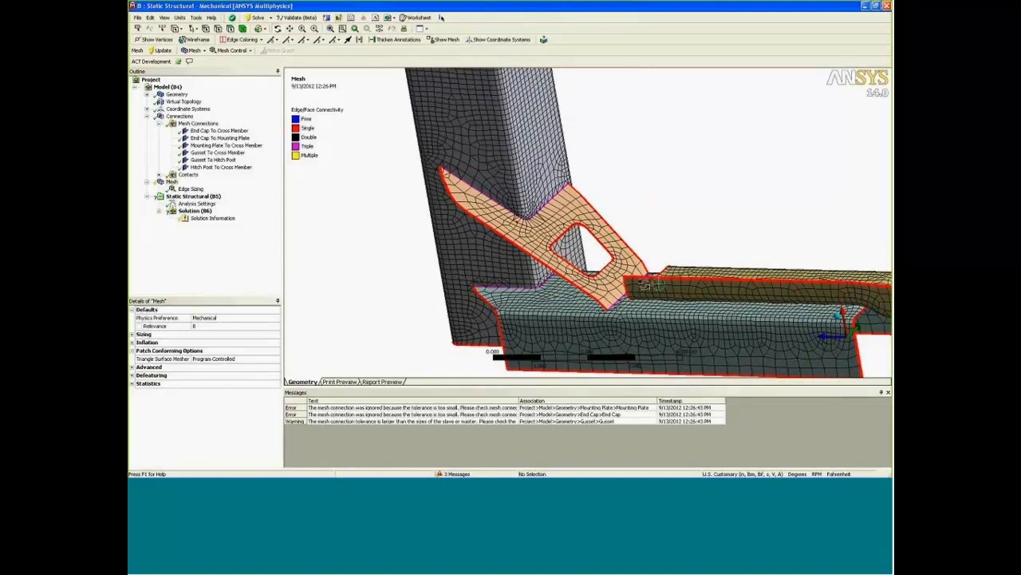
{"action": "middle_click_drag", "start_coordinate": [551, 273], "coordinate": [413, 276]}
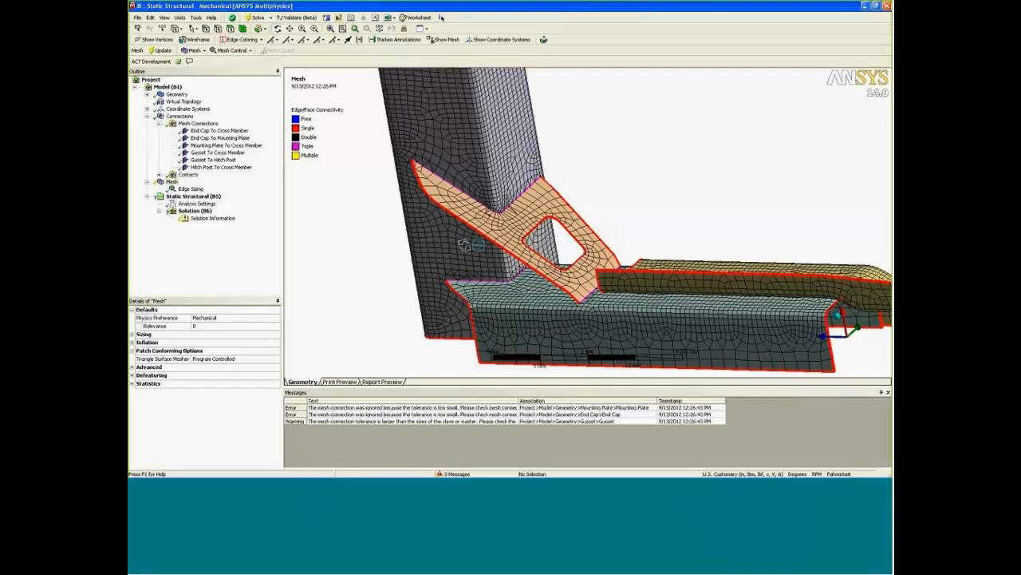
Look through the contacts group and view the mesh from the open end of the cross member.
{"action": "left_click", "coordinate": [160, 174]}
{"action": "left_click", "coordinate": [190, 175]}
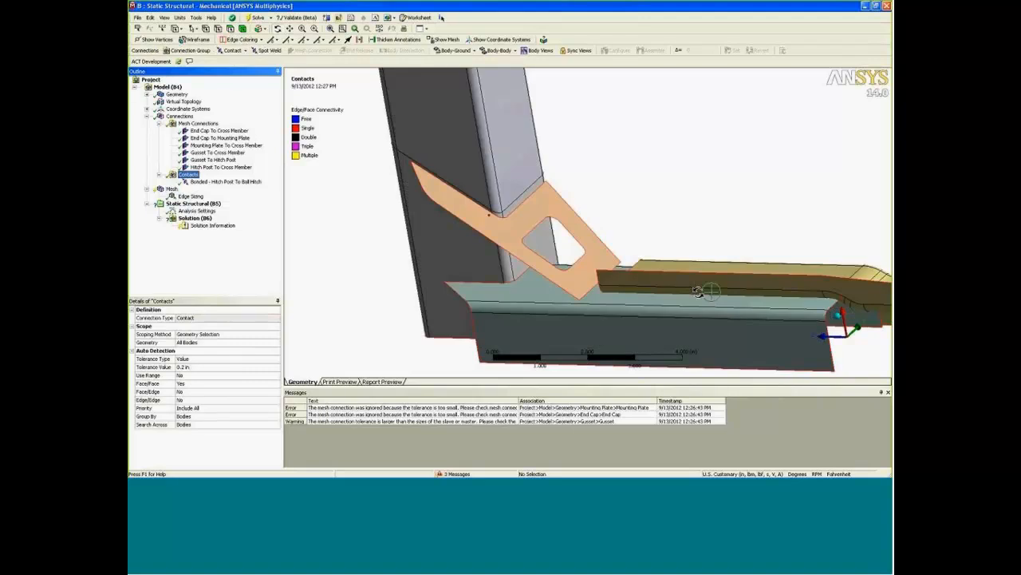
{"action": "middle_click_drag", "start_coordinate": [707, 291], "coordinate": [607, 295]}
{"action": "left_click", "coordinate": [171, 189]}
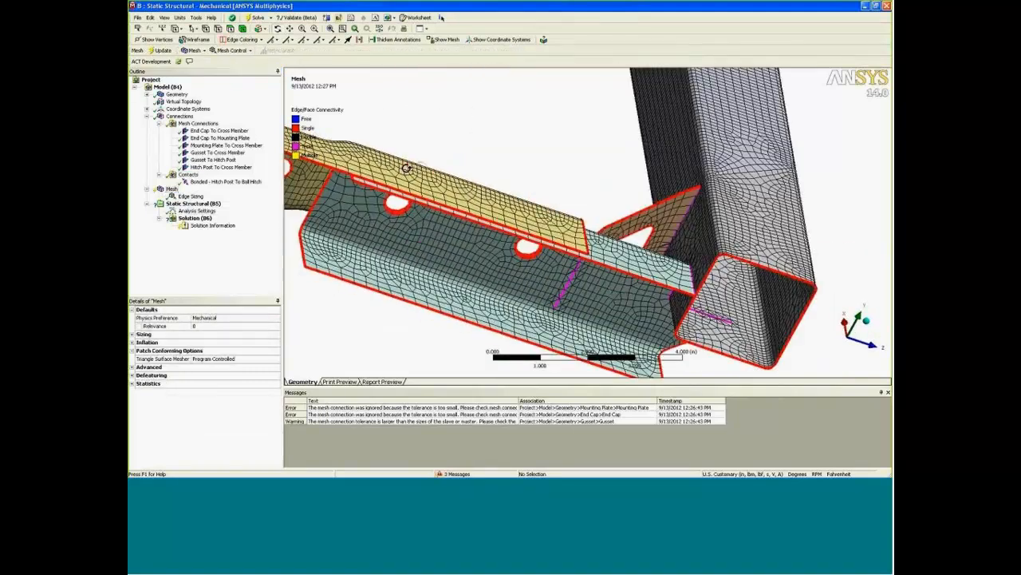
Display the mesh with thick shells and beams, close the messages, and inspect the hitch post and ball hitch overlap.
{"action": "left_click", "coordinate": [165, 17]}
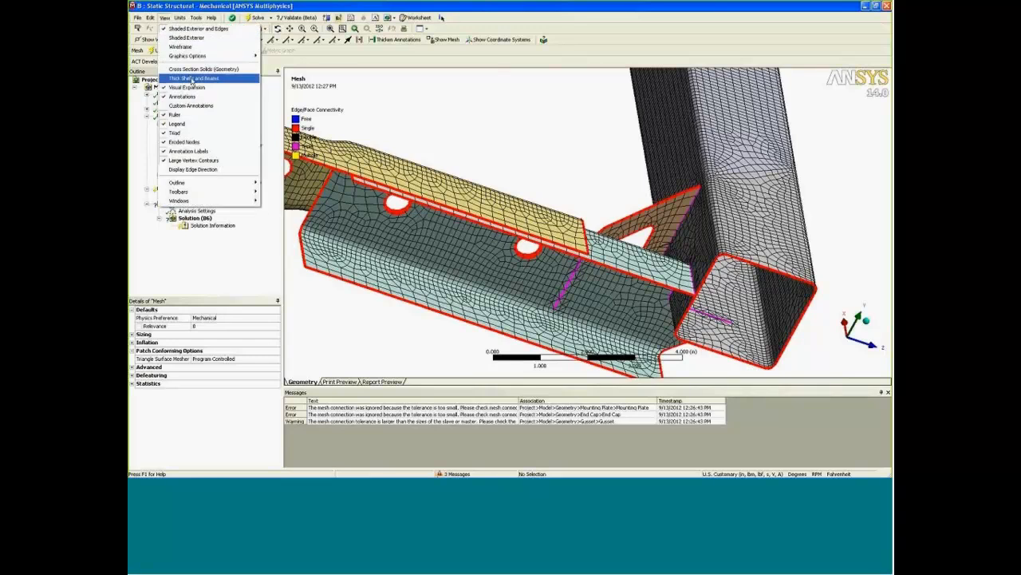
{"action": "left_click", "coordinate": [192, 78]}
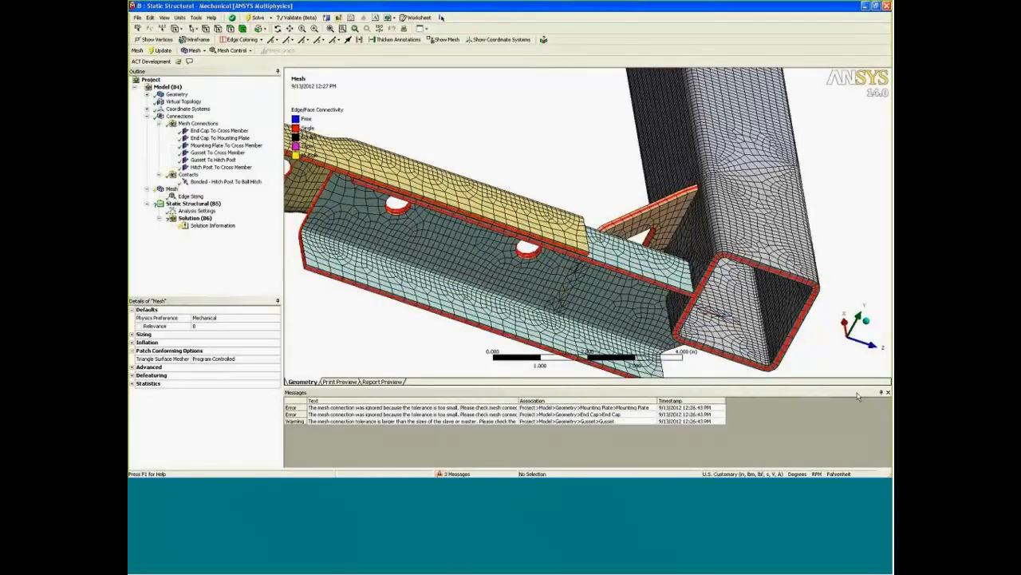
{"action": "left_click", "coordinate": [889, 392]}
{"action": "middle_click_drag", "start_coordinate": [551, 307], "coordinate": [679, 312], "text": "ctrl"}
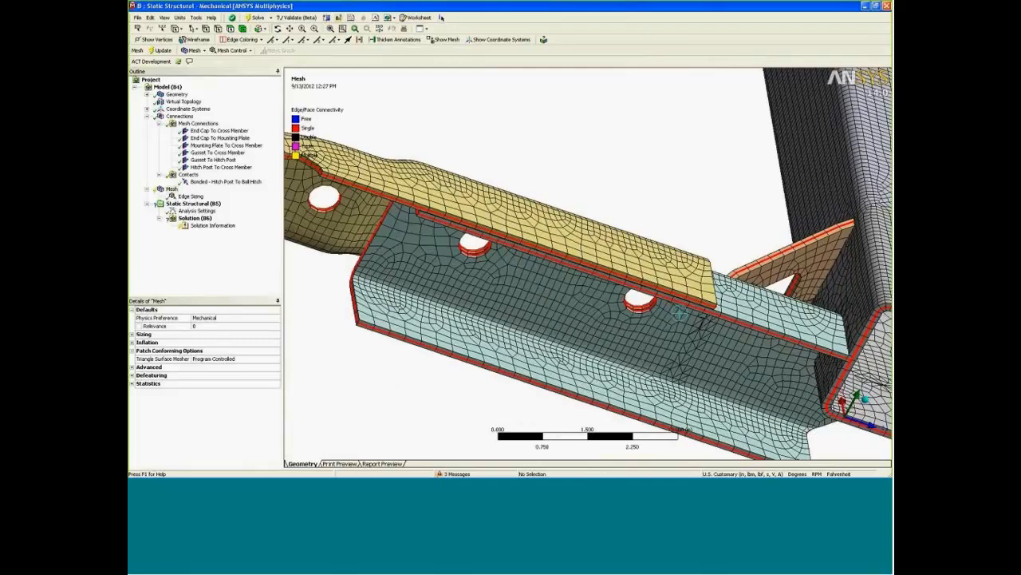
{"action": "middle_click_drag", "start_coordinate": [527, 283], "coordinate": [533, 203], "text": "ctrl"}
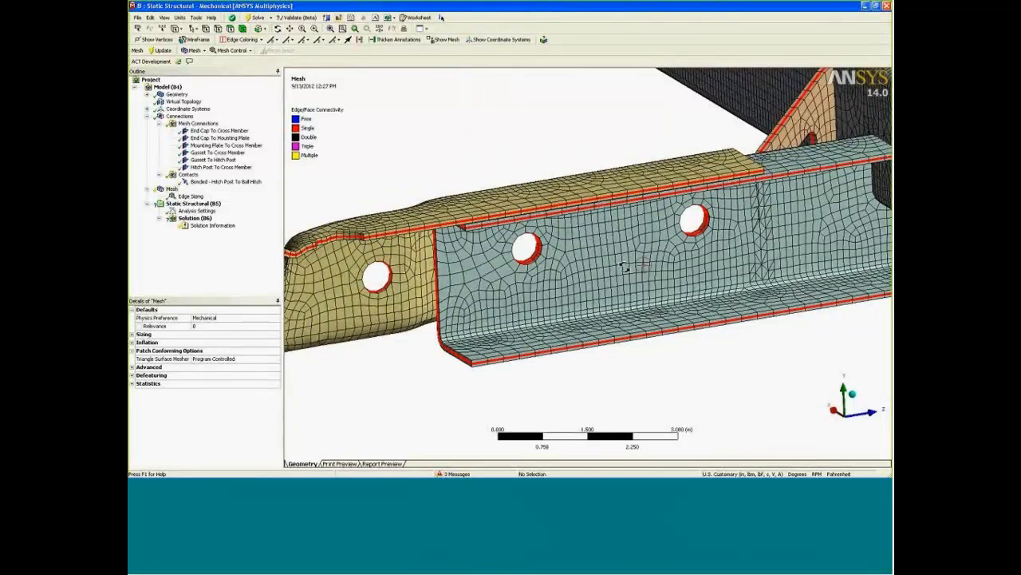
Review the faces scoped in the bonded contact between the hitch post and the ball hitch.
{"action": "left_click", "coordinate": [209, 181]}
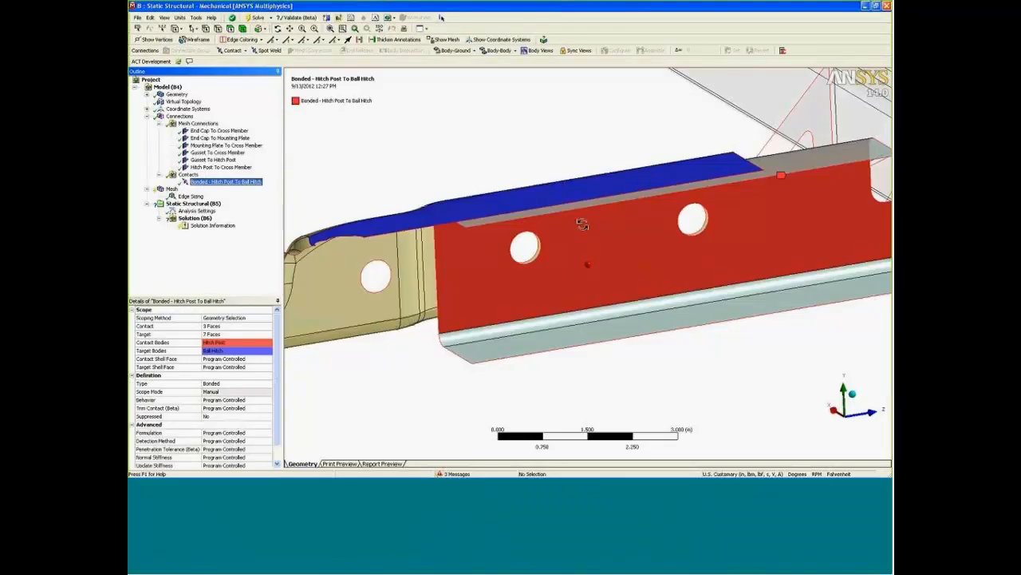
{"action": "scroll", "coordinate": [578, 242], "scroll_direction": "up", "scroll_amount": 3}
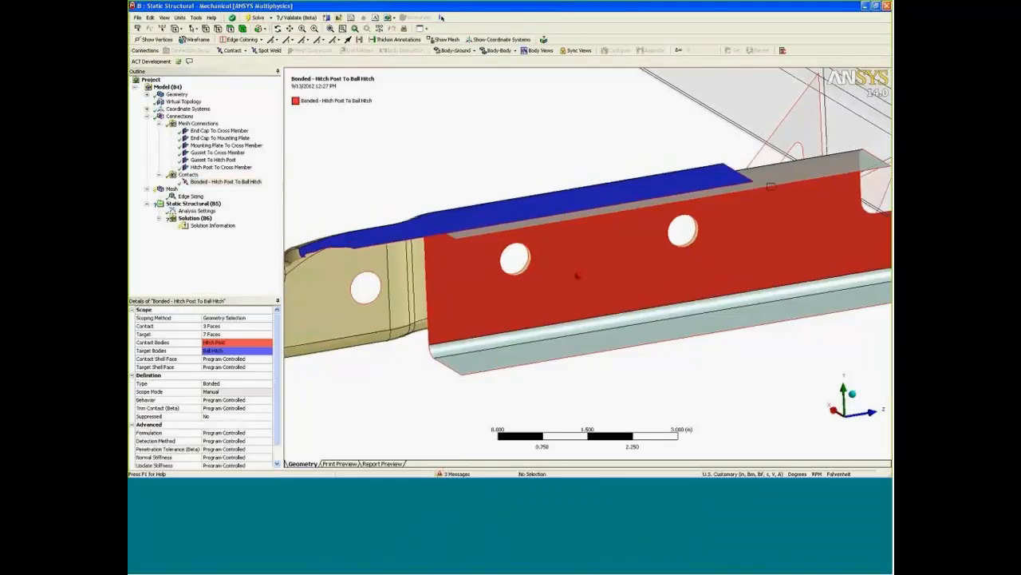
{"action": "middle_click_drag", "start_coordinate": [588, 258], "coordinate": [573, 266], "text": "ctrl"}
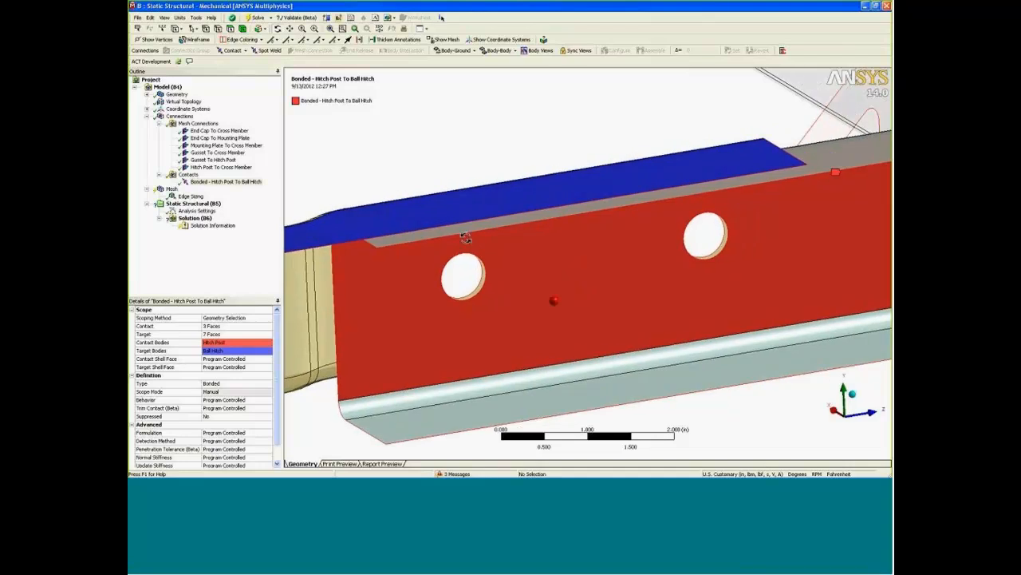
Insert a manual contact region and scope its contact side to the edges of the hitch post's two bolt holes.
{"action": "left_click", "coordinate": [218, 30]}
{"action": "right_click", "coordinate": [351, 177]}
{"action": "mouse_move", "coordinate": [366, 181]}
{"action": "left_click", "coordinate": [450, 184]}
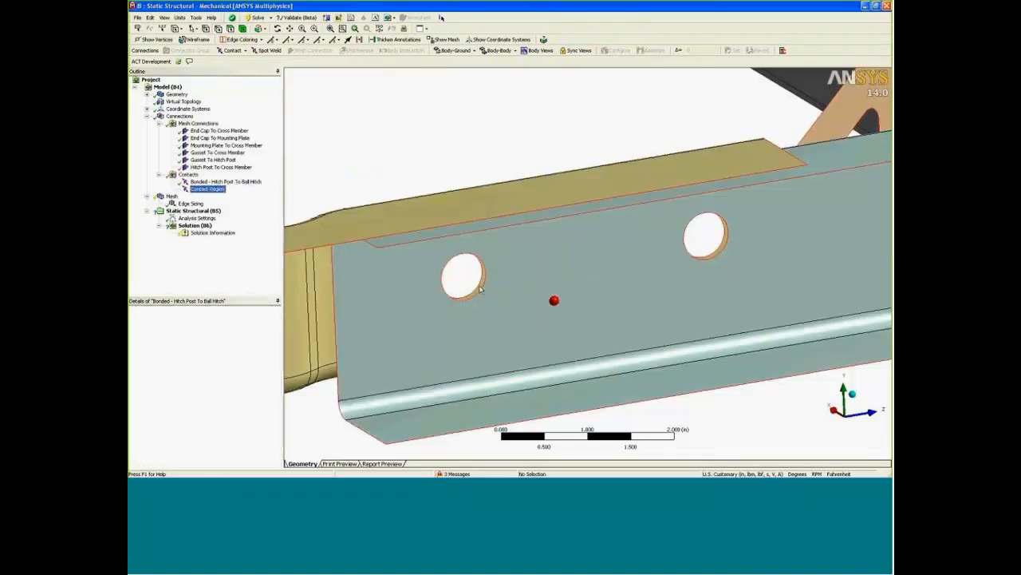
{"action": "left_click", "coordinate": [481, 296]}
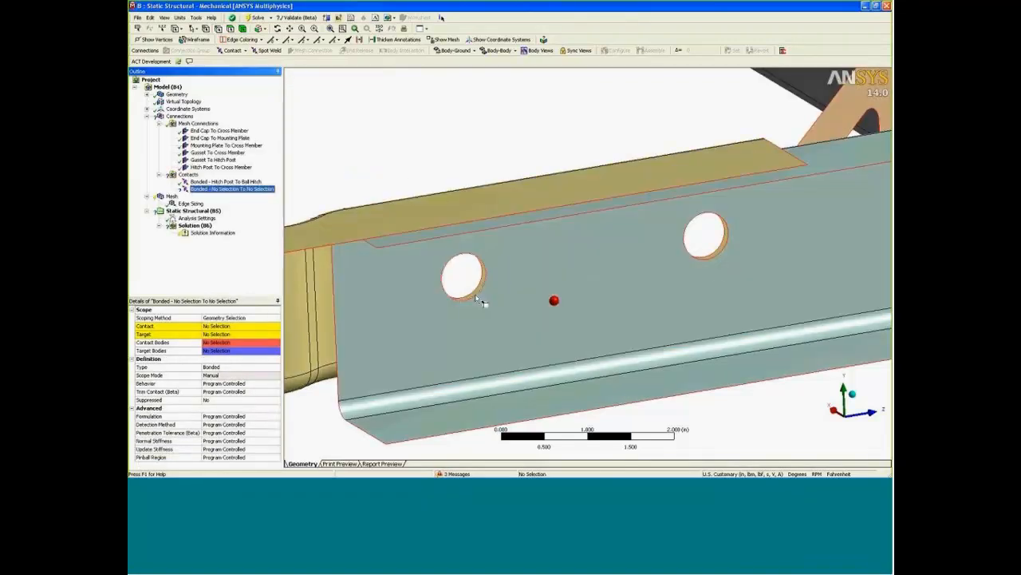
{"action": "left_click", "coordinate": [717, 255], "text": "ctrl"}
{"action": "left_click", "coordinate": [218, 327]}
{"action": "left_click", "coordinate": [219, 326]}
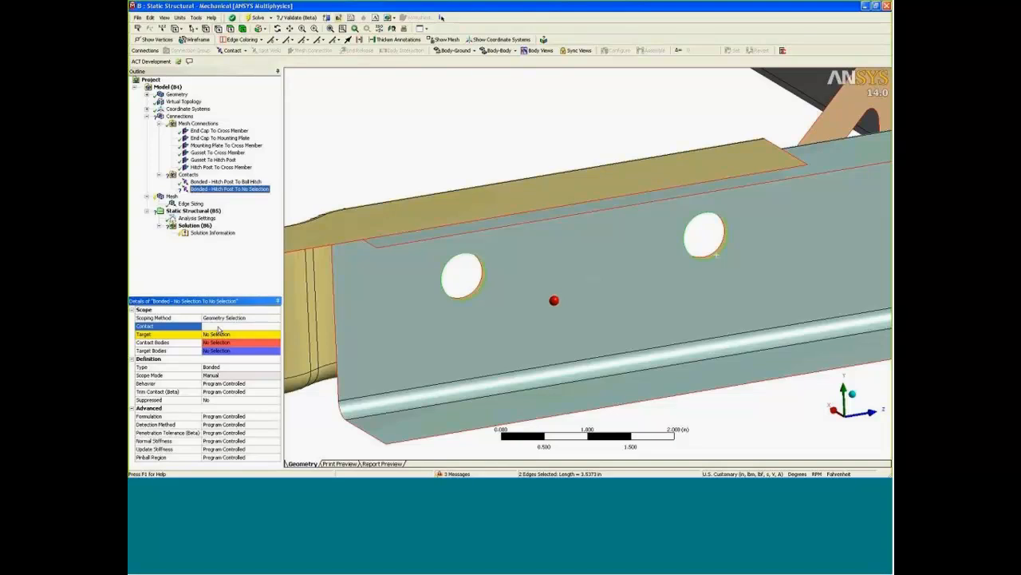
Scope the new contact region's target side to the two matching bolt hole edges on the ball hitch.
{"action": "left_click", "coordinate": [220, 334]}
{"action": "left_click", "coordinate": [480, 297]}
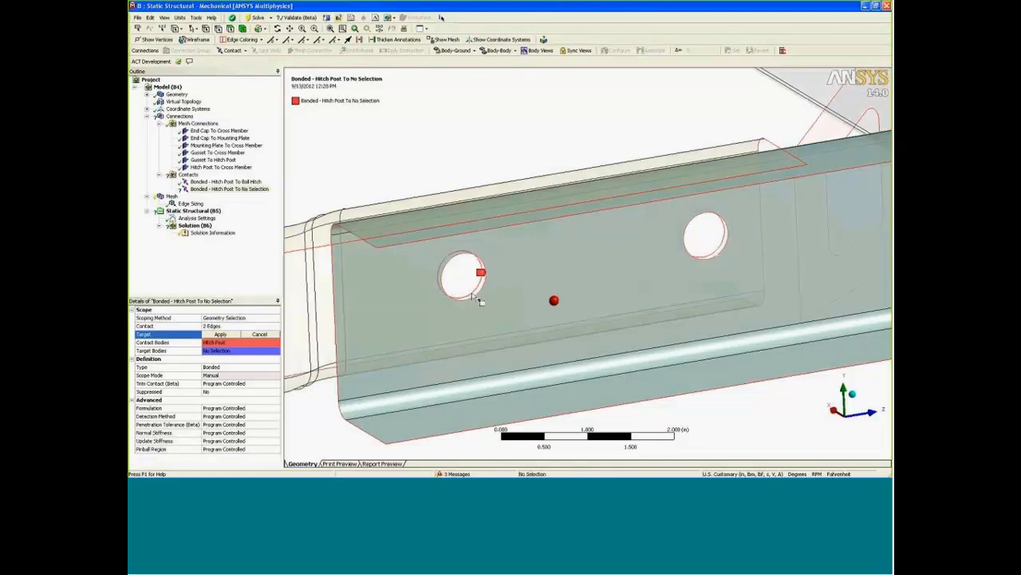
{"action": "left_click", "coordinate": [718, 252], "text": "ctrl"}
{"action": "left_click", "coordinate": [217, 335]}
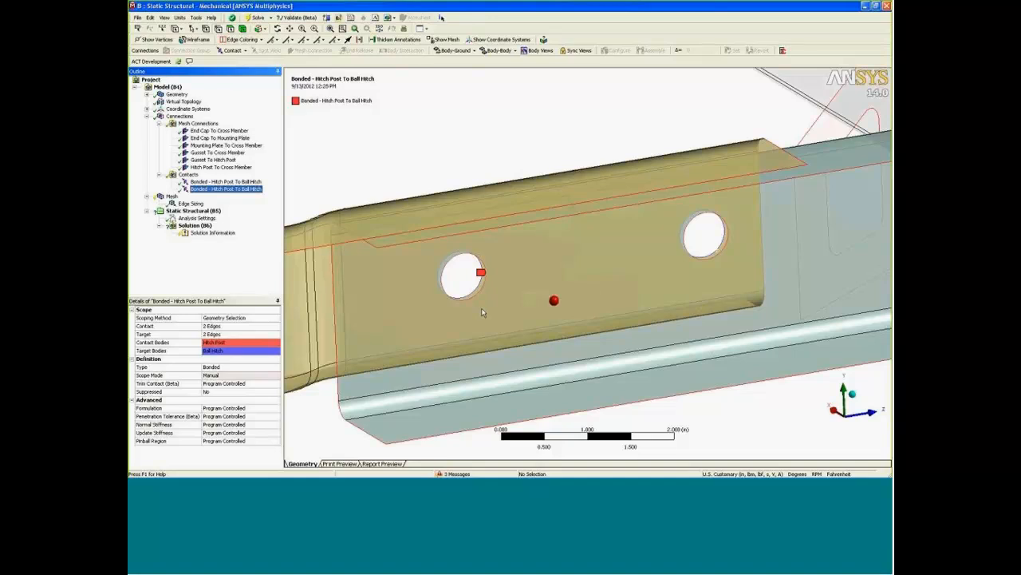
{"action": "scroll", "coordinate": [502, 287], "scroll_direction": "down", "scroll_amount": 4}
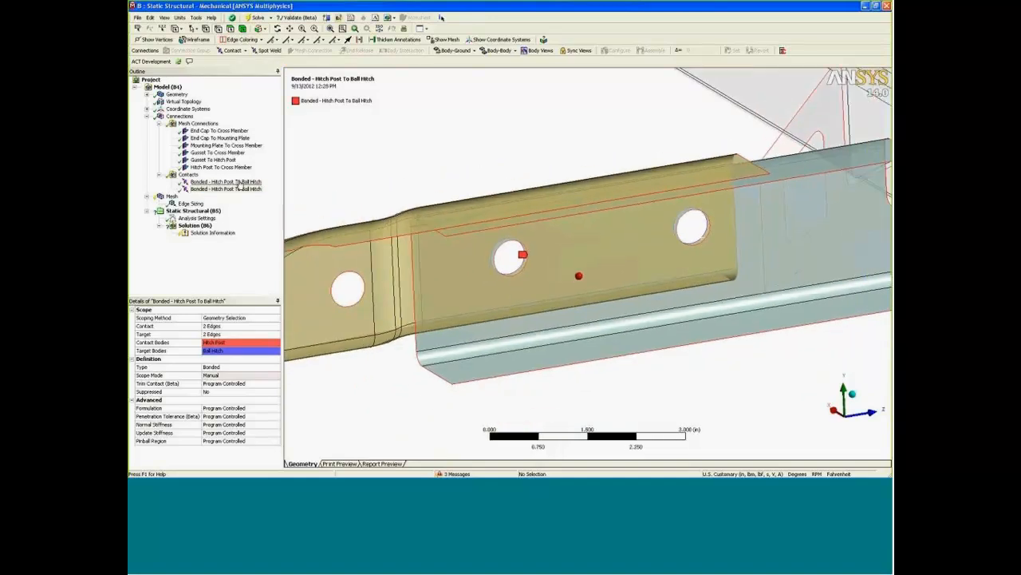
Set the type of the face-scoped contact between the hitch post and the ball hitch to Frictionless.
{"action": "left_click", "coordinate": [238, 184]}
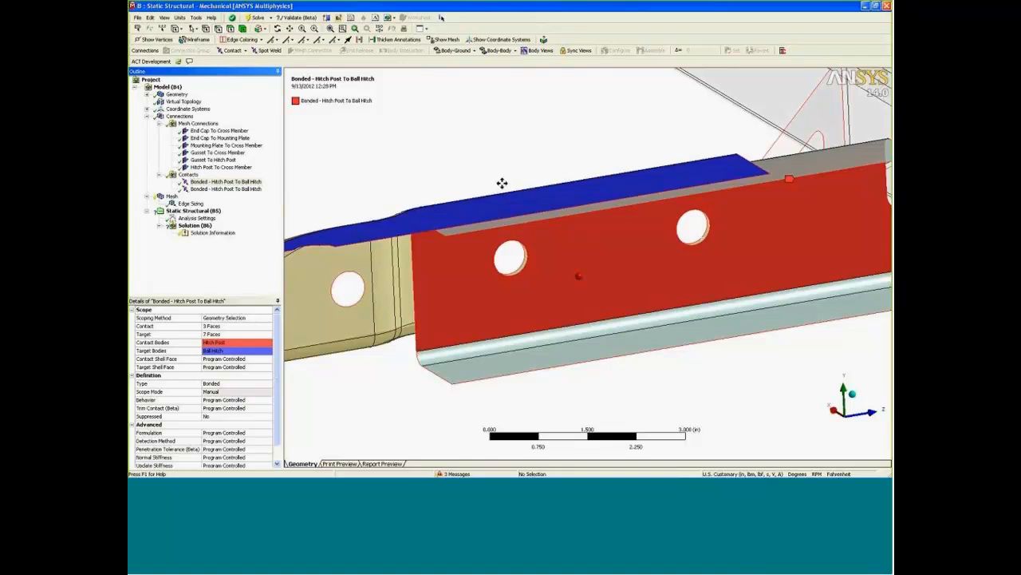
{"action": "middle_click_drag", "start_coordinate": [503, 186], "coordinate": [488, 206], "text": "ctrl"}
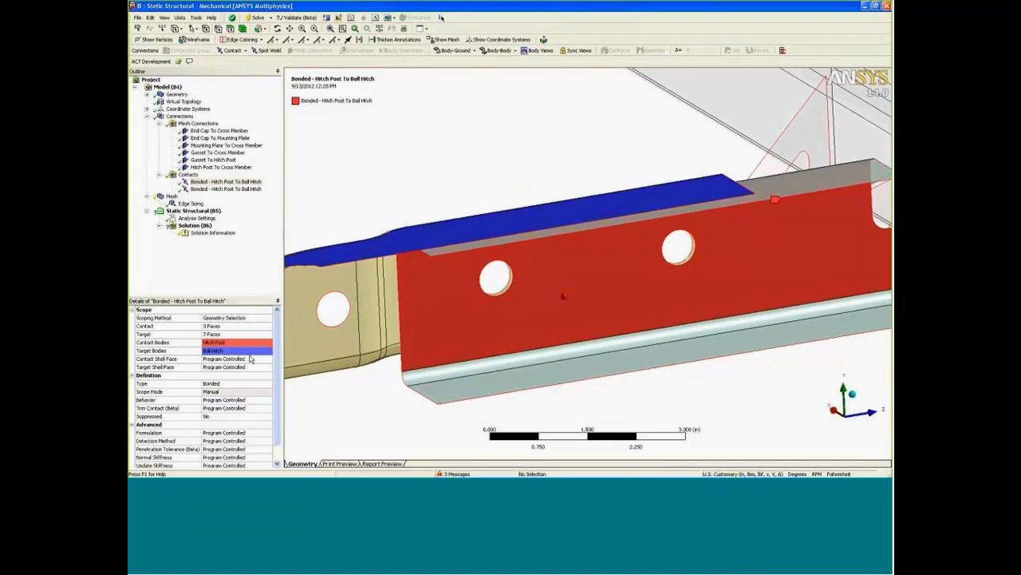
{"action": "left_click", "coordinate": [239, 384]}
{"action": "left_click", "coordinate": [268, 383]}
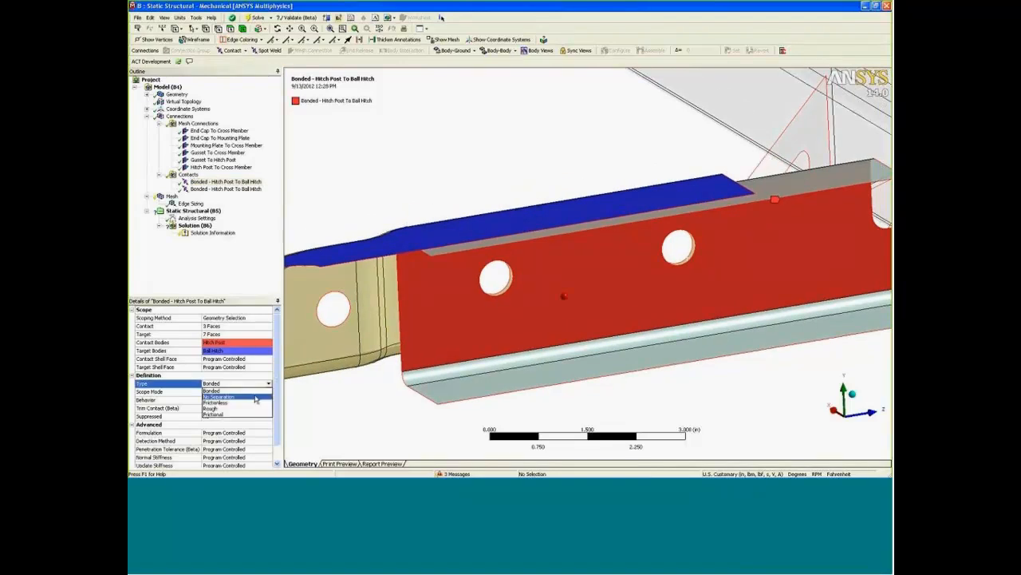
{"action": "left_click", "coordinate": [250, 403]}
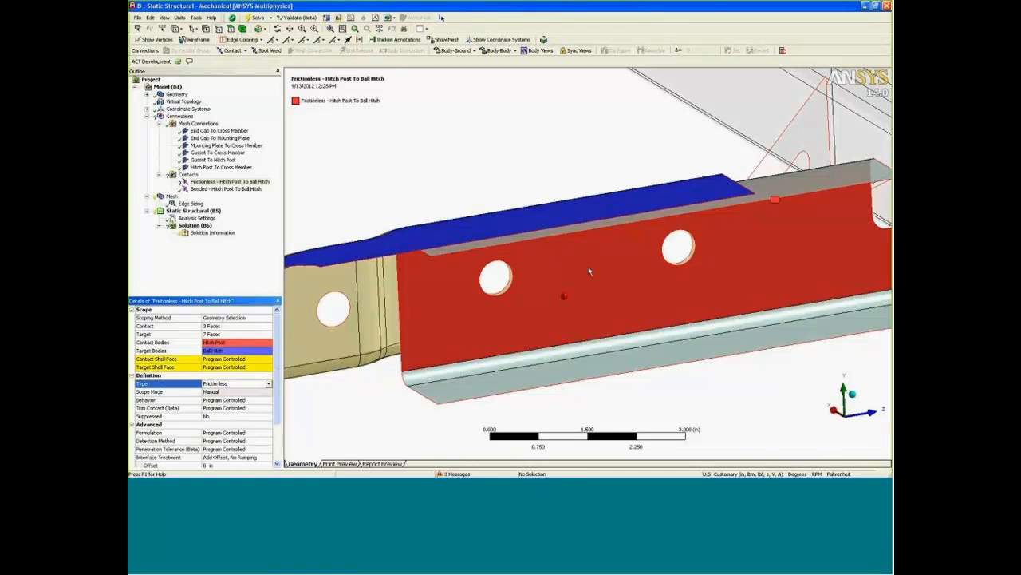
{"action": "middle_click_drag", "start_coordinate": [575, 251], "coordinate": [554, 237]}
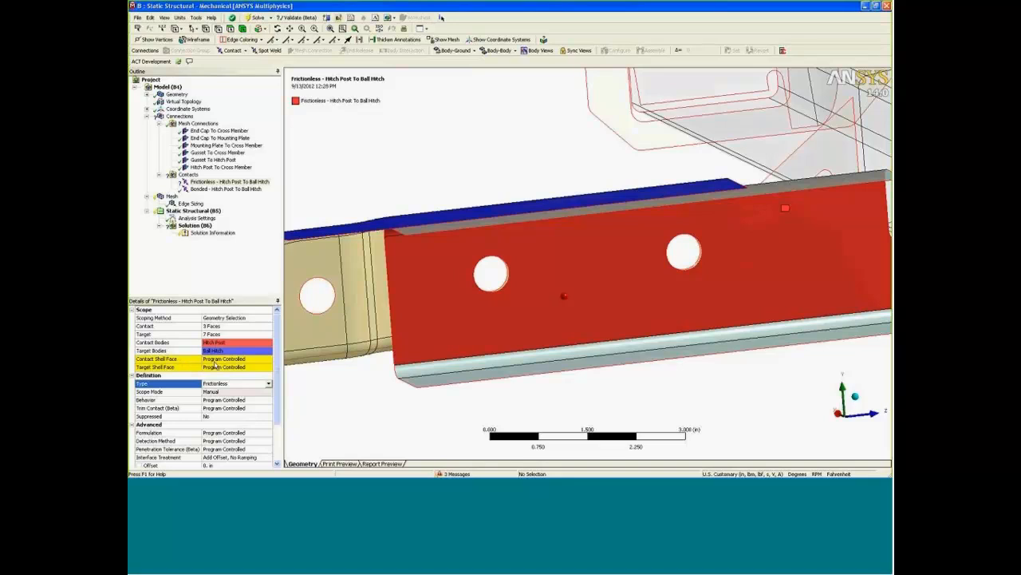
Check the contact shell face options and examine the thick-shell mesh where the ball hitch overlaps the hitch post.
{"action": "left_click", "coordinate": [249, 360]}
{"action": "left_click", "coordinate": [268, 360]}
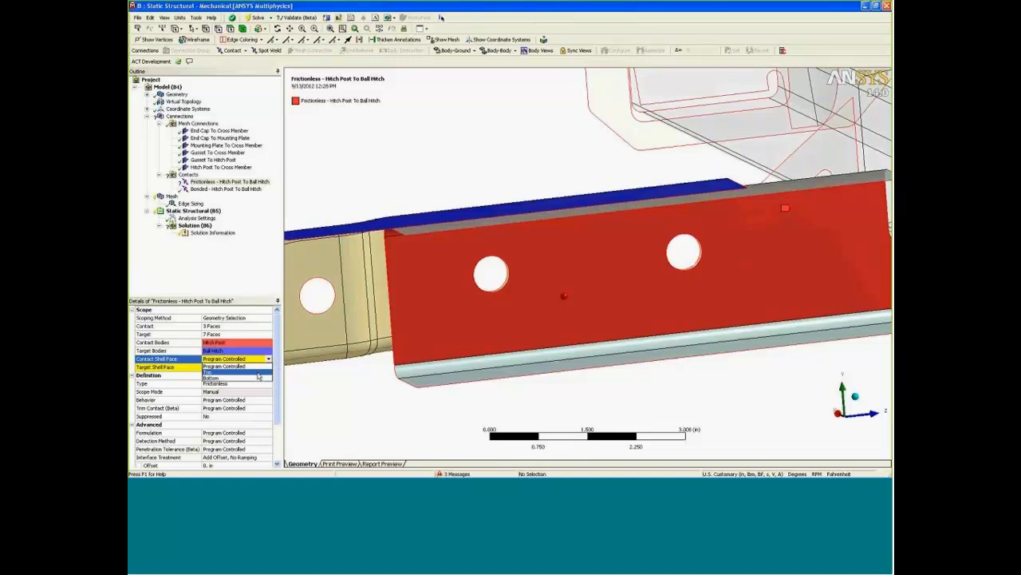
{"action": "left_click", "coordinate": [343, 388]}
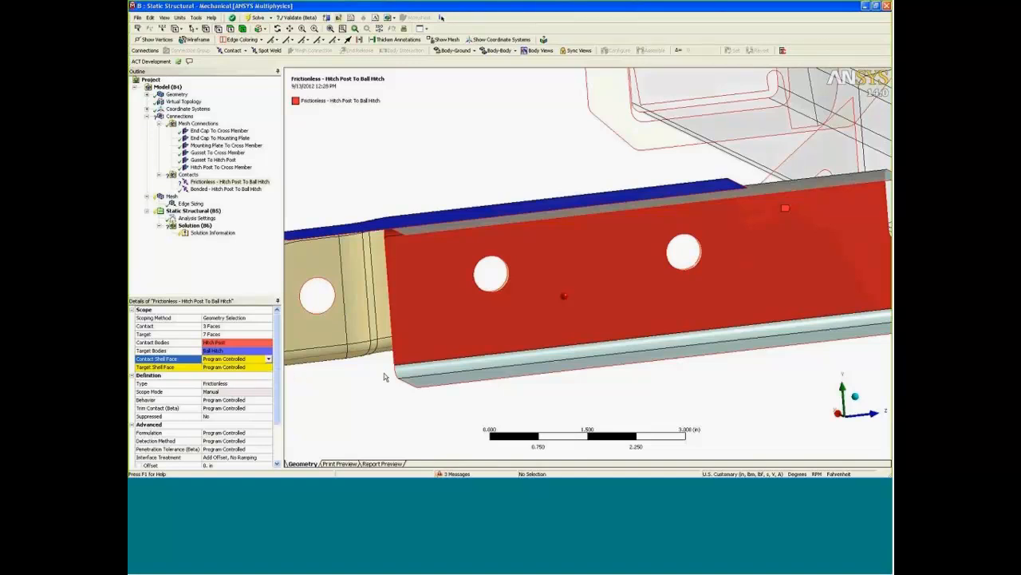
{"action": "left_click", "coordinate": [171, 196]}
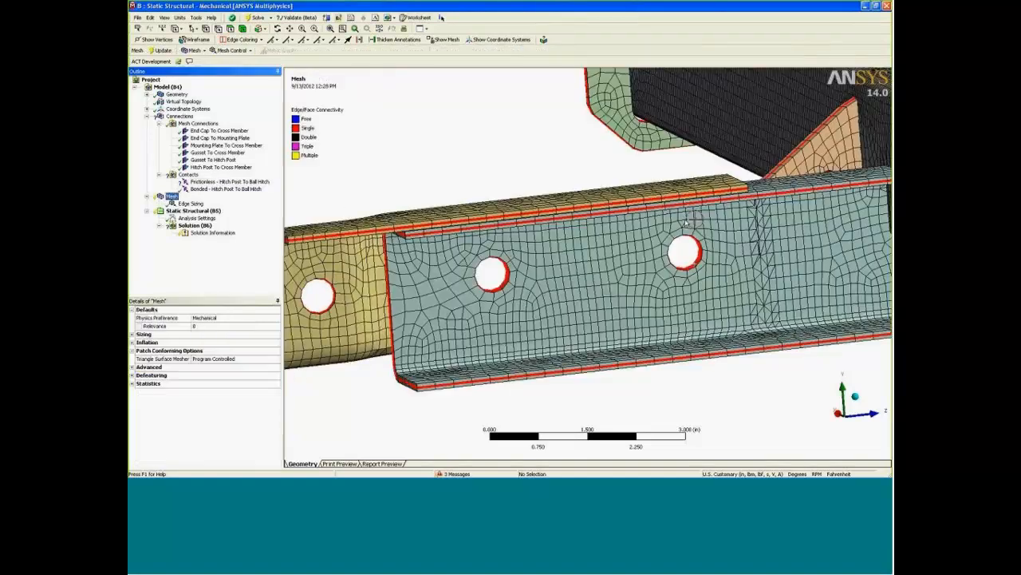
{"action": "middle_click_drag", "start_coordinate": [695, 219], "coordinate": [616, 272]}
{"action": "scroll", "coordinate": [711, 257], "scroll_direction": "up", "scroll_amount": 6}
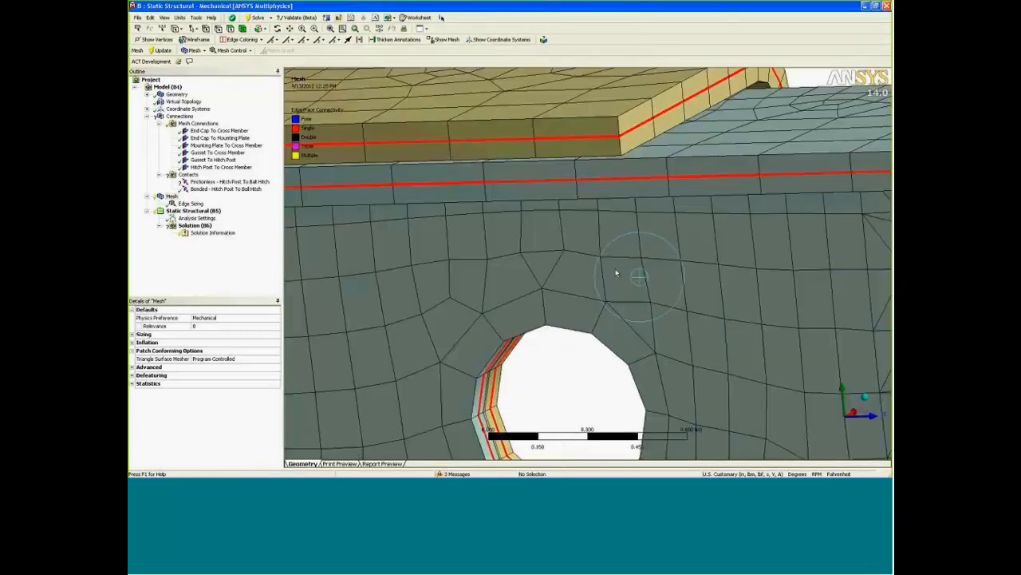
{"action": "left_click", "coordinate": [243, 29]}
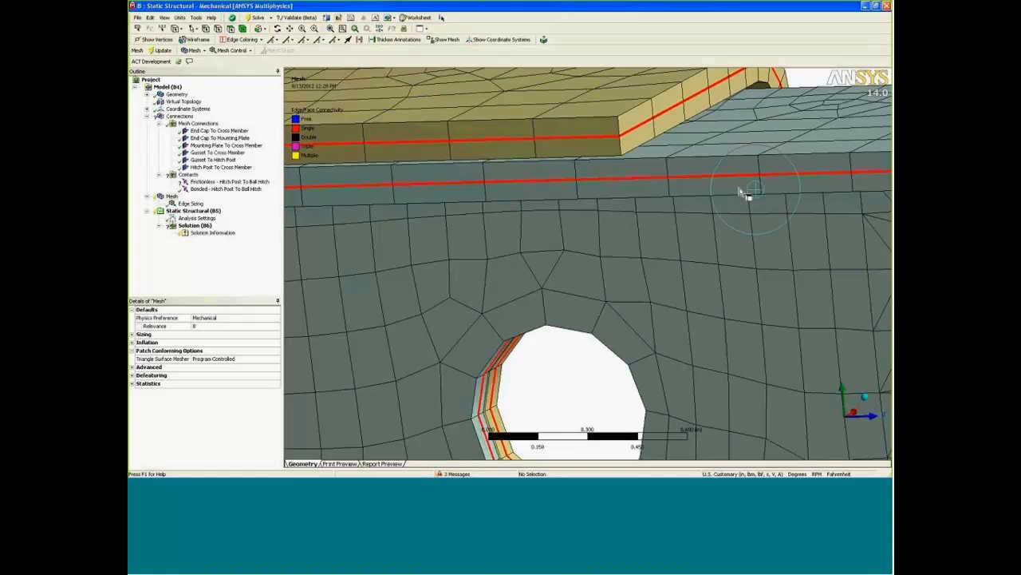
{"action": "left_click", "coordinate": [666, 177]}
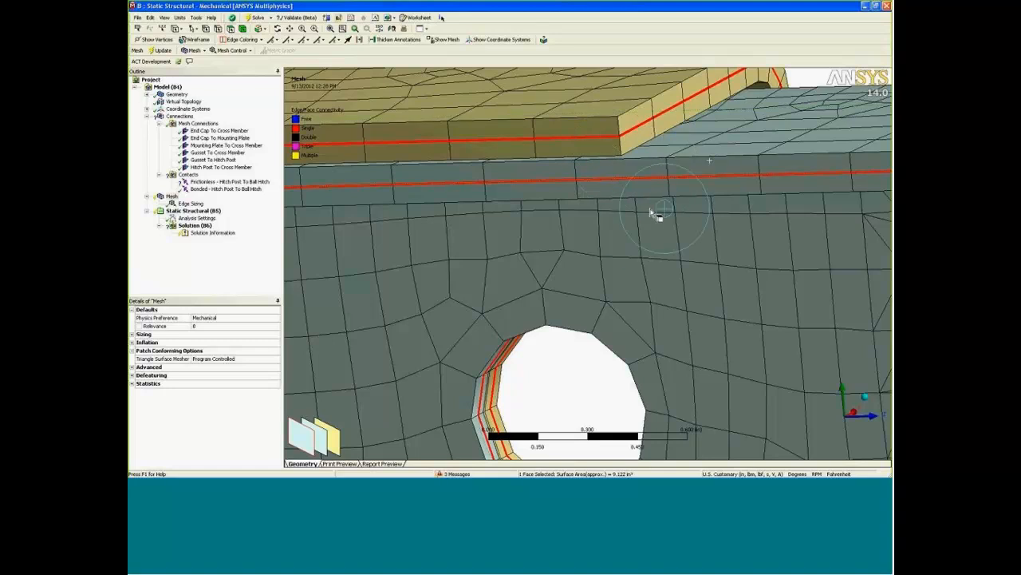
{"action": "middle_click_drag", "start_coordinate": [657, 214], "coordinate": [586, 272]}
Inspect the hitch post's side facing the ball hitch and set the frictionless contact's contact shell face to Bottom.
{"action": "left_click", "coordinate": [230, 182]}
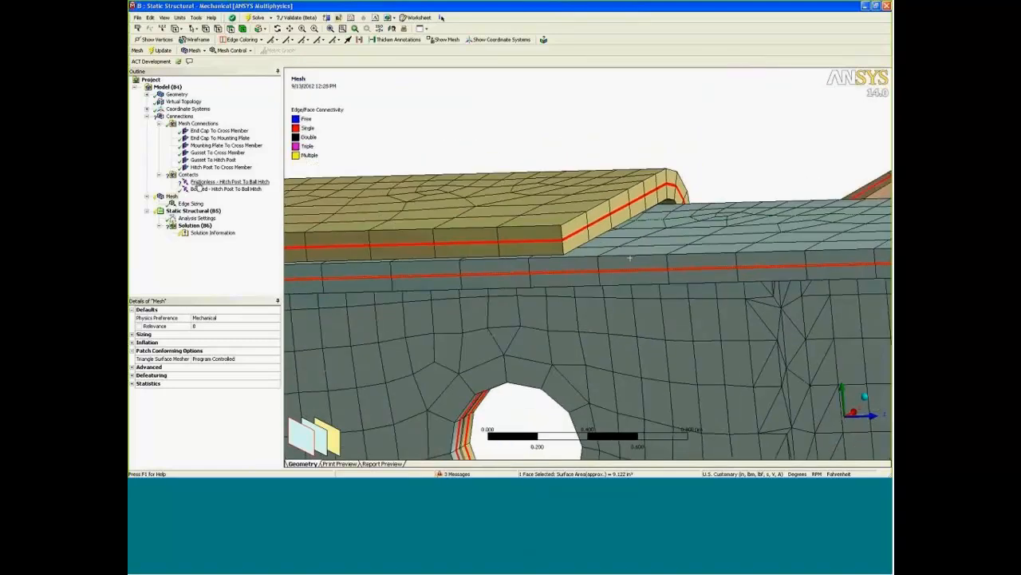
{"action": "middle_click_drag", "start_coordinate": [566, 277], "coordinate": [578, 257], "text": "ctrl"}
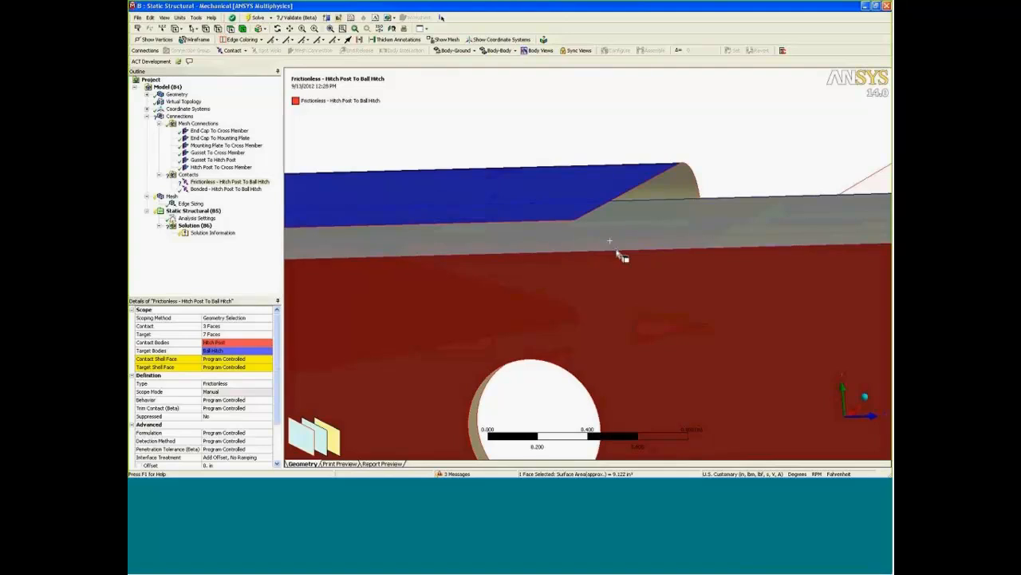
{"action": "middle_click_drag", "start_coordinate": [628, 264], "coordinate": [595, 267]}
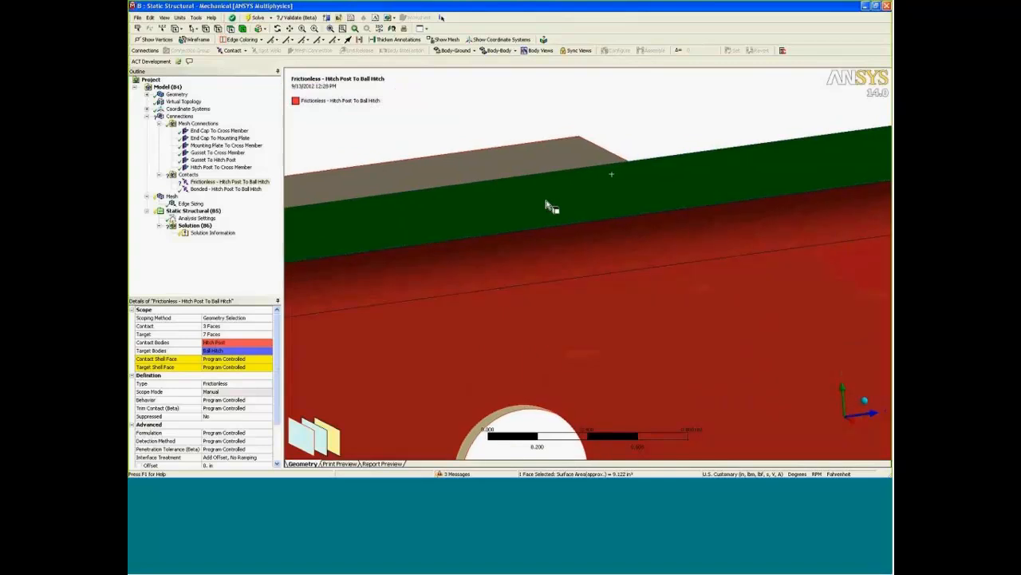
{"action": "middle_click_drag", "start_coordinate": [536, 213], "coordinate": [581, 264], "text": "ctrl"}
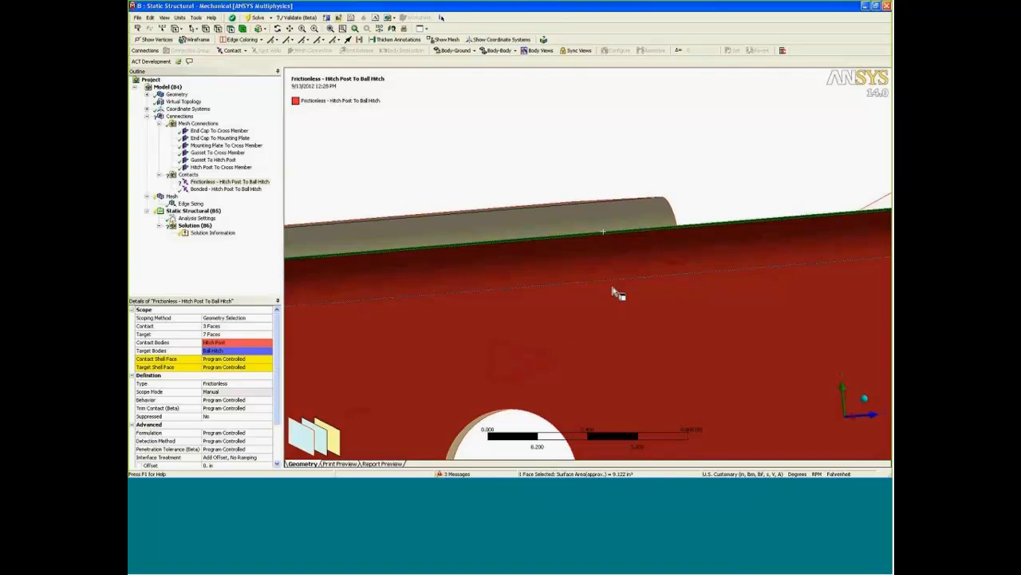
{"action": "middle_click_drag", "start_coordinate": [562, 335], "coordinate": [570, 279], "text": "ctrl"}
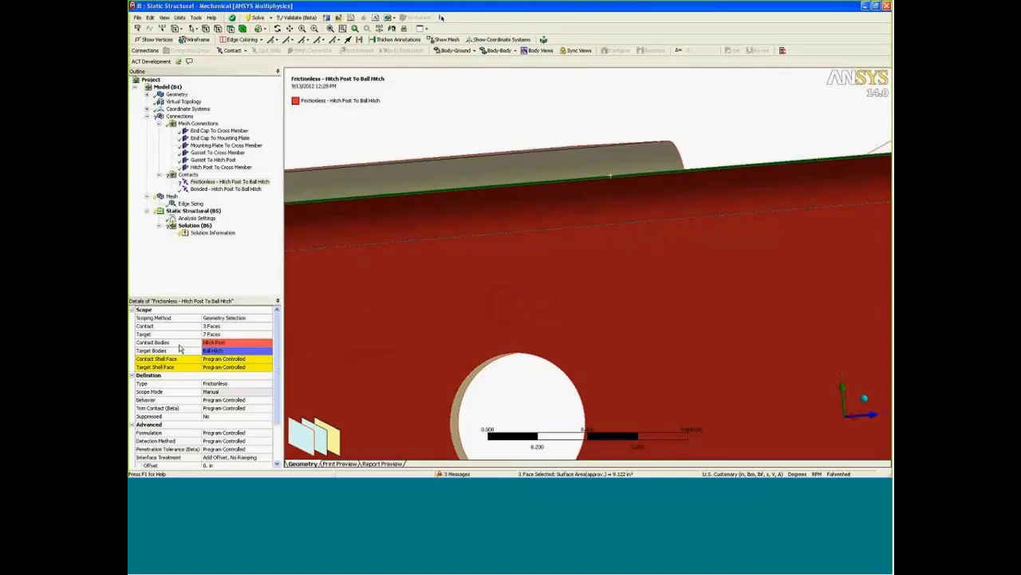
{"action": "left_click", "coordinate": [243, 360]}
{"action": "left_click", "coordinate": [268, 360]}
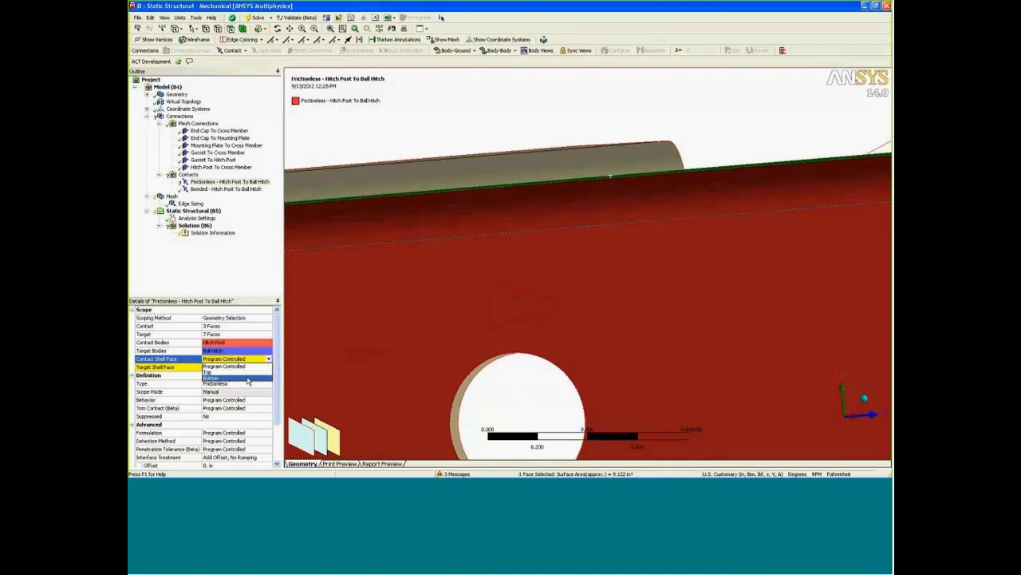
{"action": "left_click", "coordinate": [248, 380]}
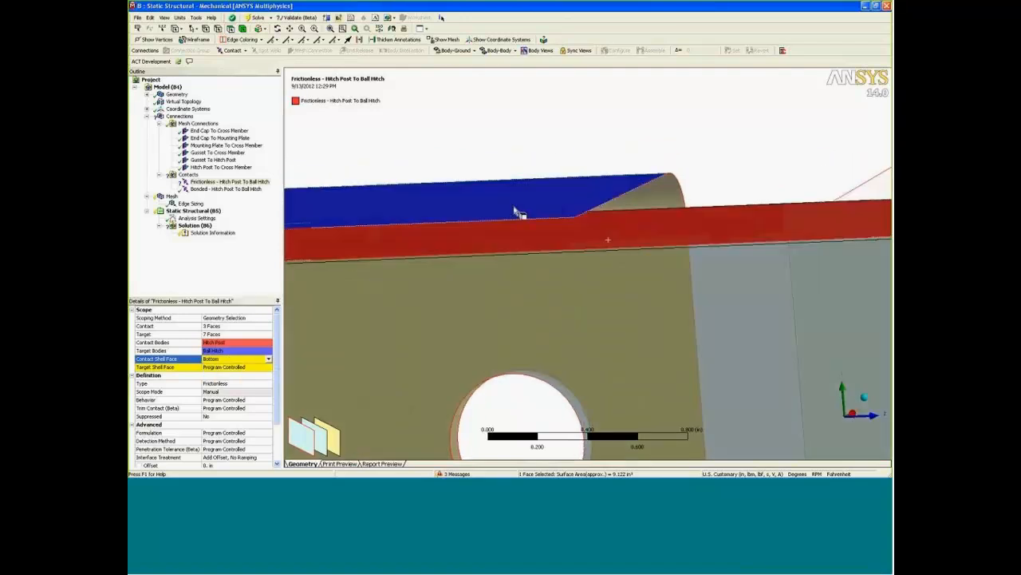
Select the ball hitch's overlapping face to identify its sides, and set the frictionless contact's target shell face to Bottom.
{"action": "left_click", "coordinate": [492, 201]}
{"action": "mouse_move", "coordinate": [514, 151]}
{"action": "middle_mouse_down"}
{"action": "mouse_move", "coordinate": [524, 136]}
{"action": "mouse_move", "coordinate": [529, 160]}
{"action": "middle_mouse_up"}
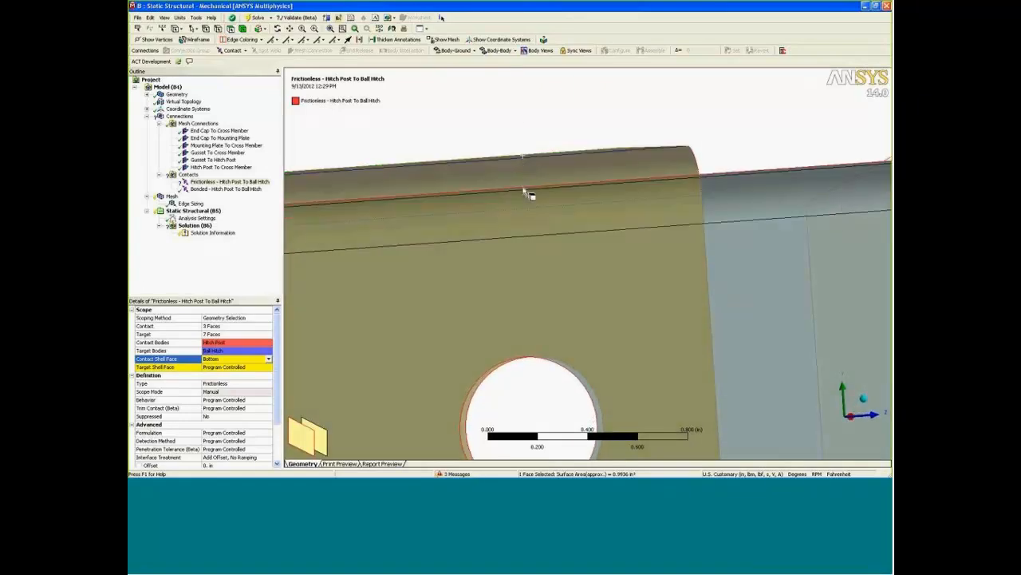
{"action": "left_click", "coordinate": [239, 367]}
{"action": "left_click", "coordinate": [268, 367]}
{"action": "left_click", "coordinate": [227, 386]}
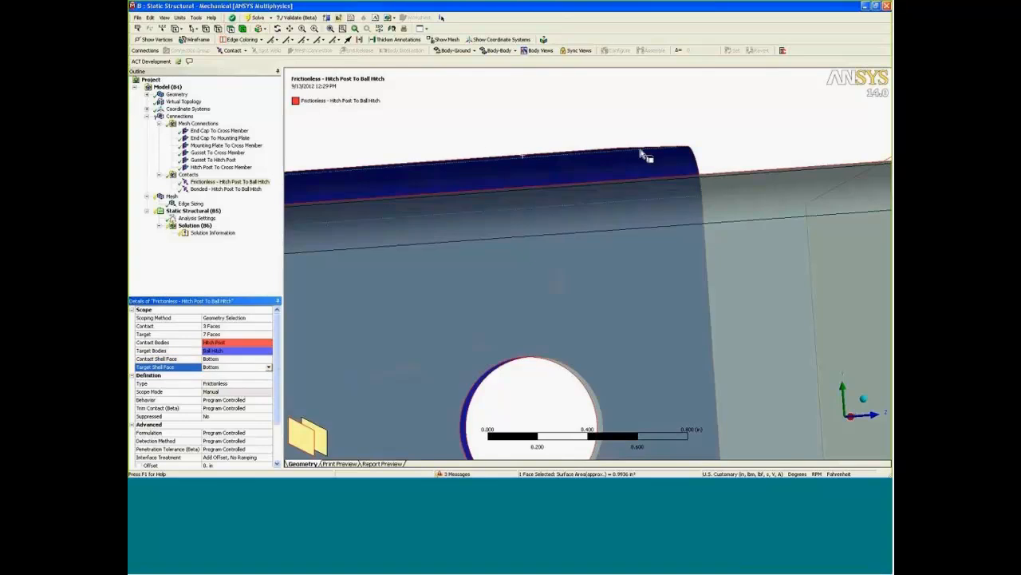
{"action": "left_click", "coordinate": [735, 139]}
{"action": "middle_click_drag", "start_coordinate": [735, 138], "coordinate": [595, 173]}
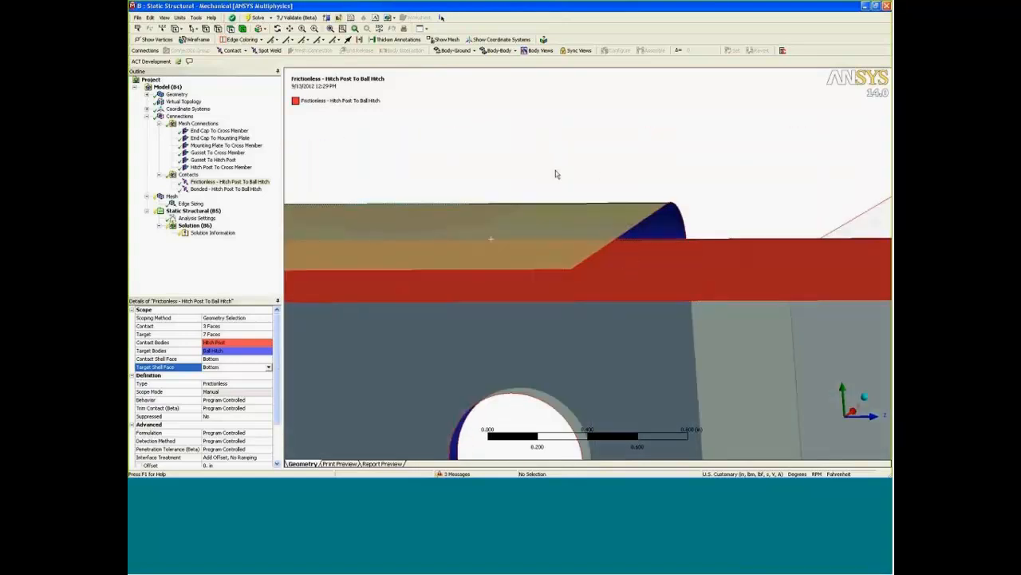
Try the Bottom offset type on the Hitch Post and Ball Hitch bodies and inspect their thick-shell mesh.
{"action": "left_click", "coordinate": [147, 95]}
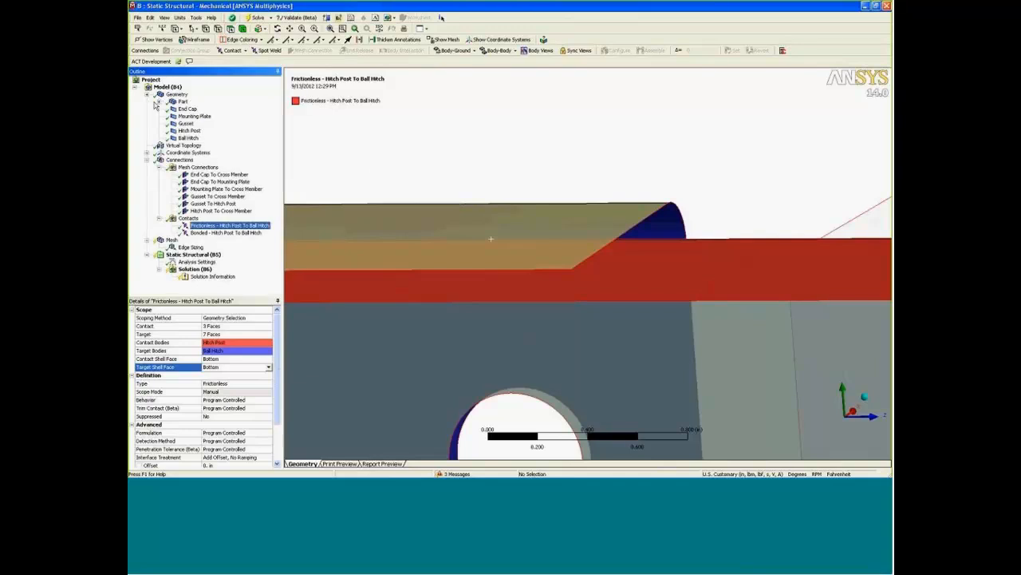
{"action": "left_click", "coordinate": [189, 130]}
{"action": "left_click", "coordinate": [188, 137], "text": "ctrl"}
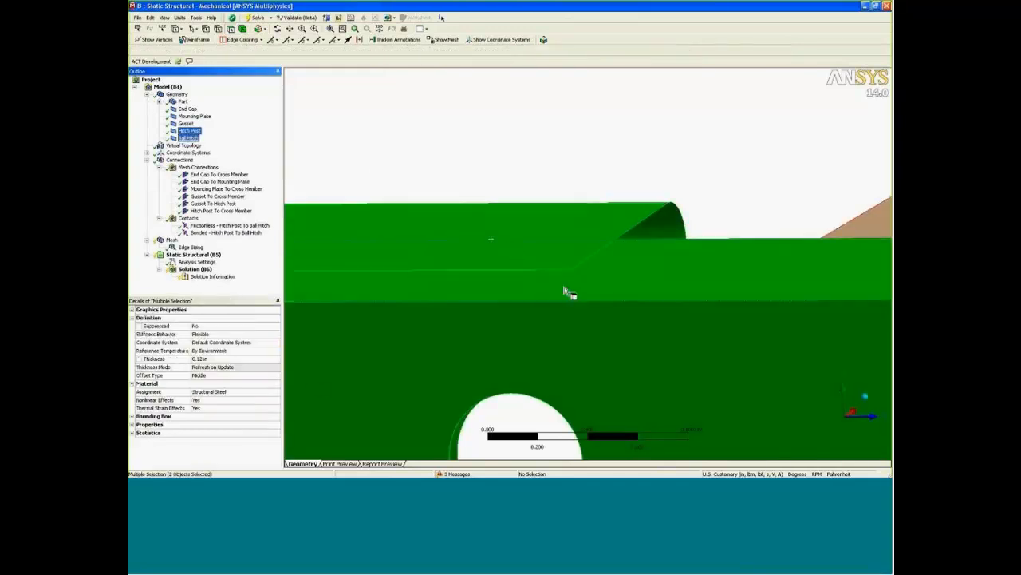
{"action": "left_click", "coordinate": [233, 376]}
{"action": "left_click", "coordinate": [276, 377]}
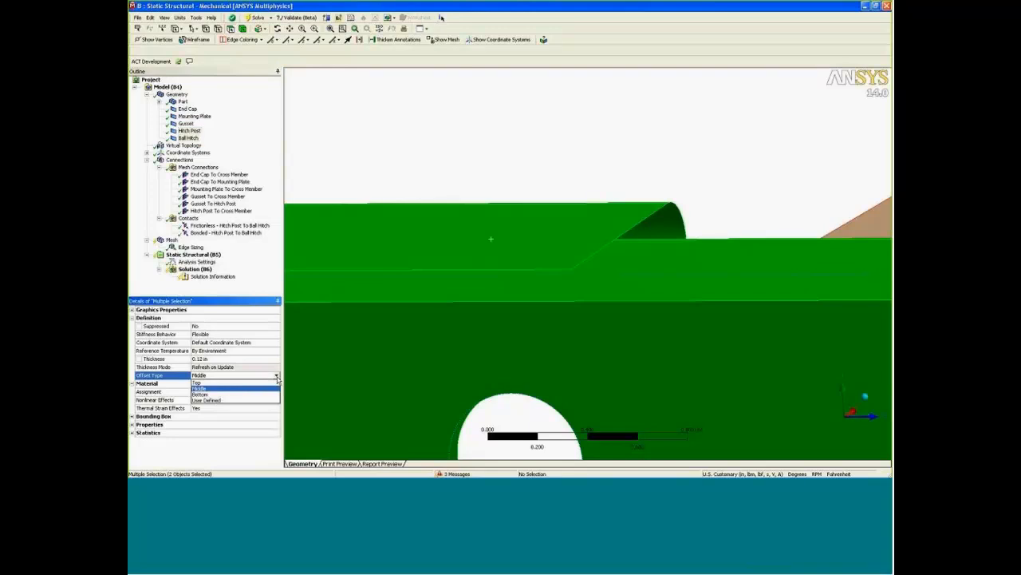
{"action": "left_click", "coordinate": [201, 395]}
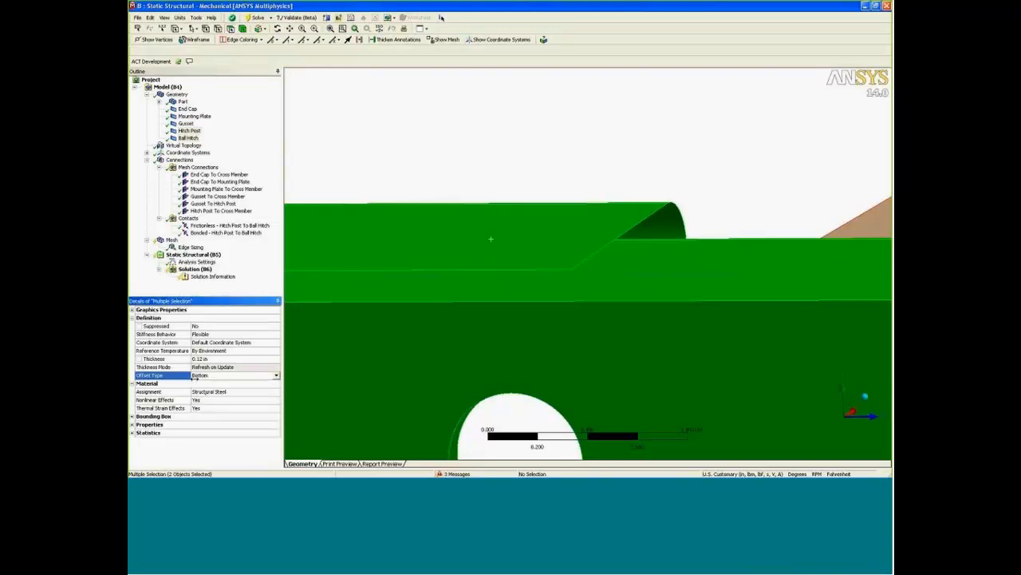
{"action": "left_click", "coordinate": [171, 241]}
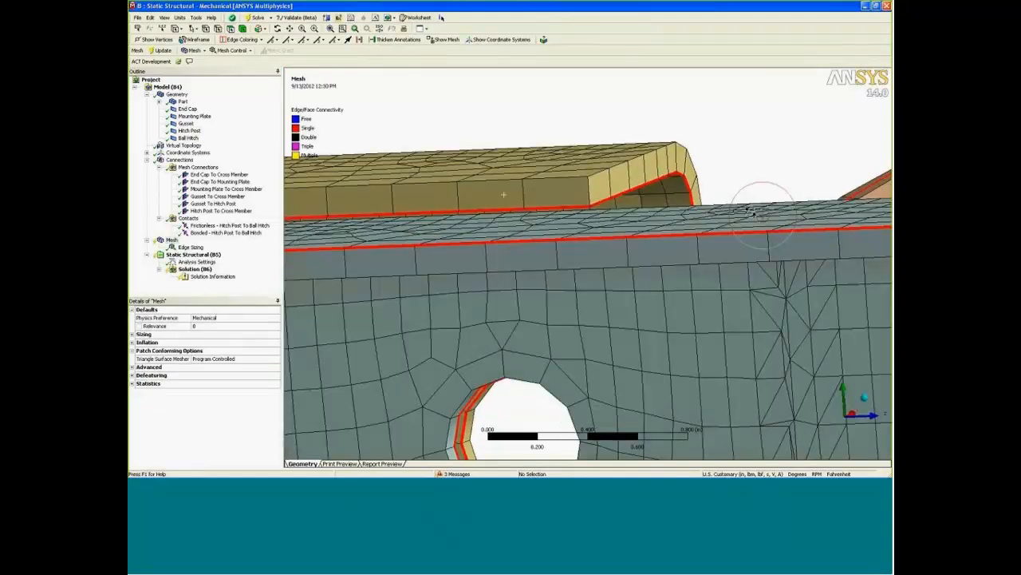
{"action": "middle_click_drag", "start_coordinate": [750, 210], "coordinate": [747, 207]}
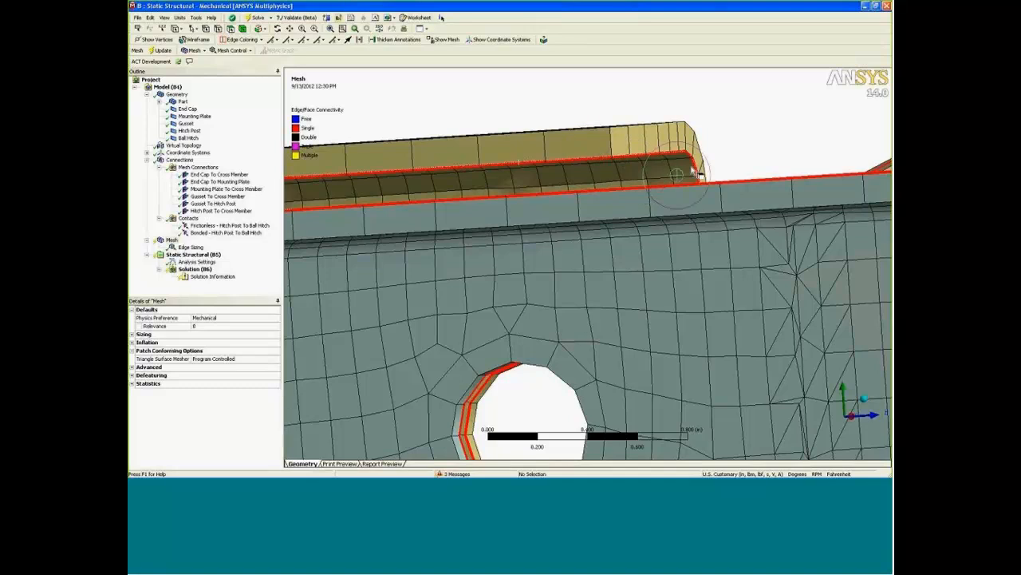
{"action": "left_click_drag", "start_coordinate": [696, 169], "coordinate": [723, 151]}
{"action": "middle_click_drag", "start_coordinate": [723, 153], "coordinate": [730, 160]}
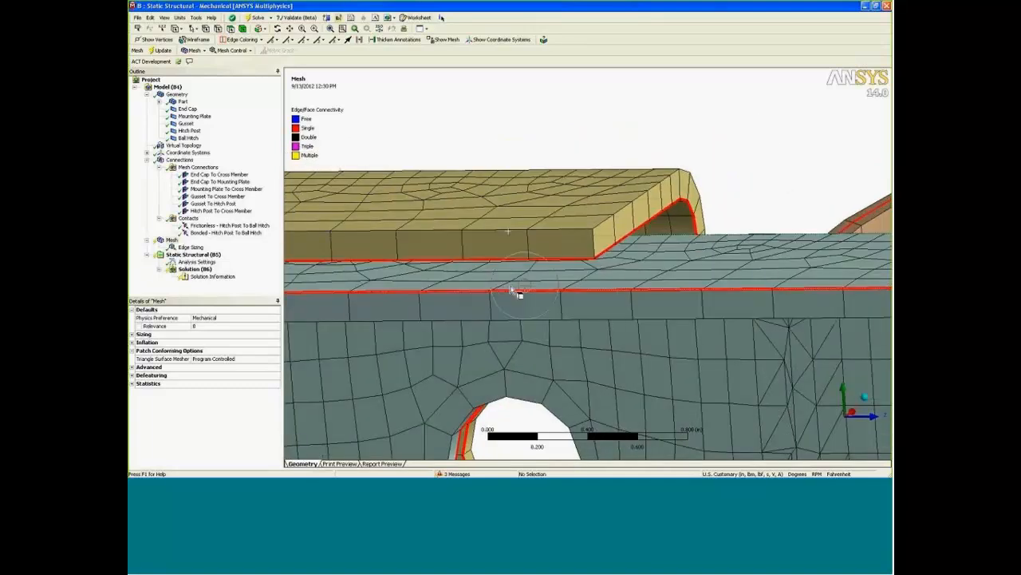
{"action": "scroll", "coordinate": [561, 251], "scroll_direction": "down", "scroll_amount": 3}
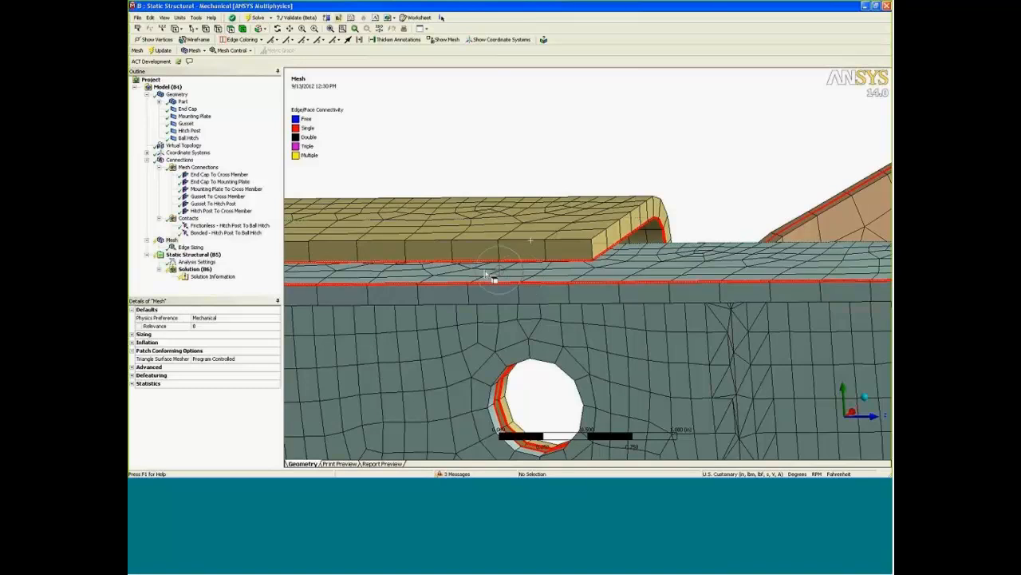
Set the offset type of the Hitch Post and Ball Hitch bodies back to Middle and display the mesh.
{"action": "left_click", "coordinate": [188, 130]}
{"action": "left_click", "coordinate": [188, 137], "text": "ctrl"}
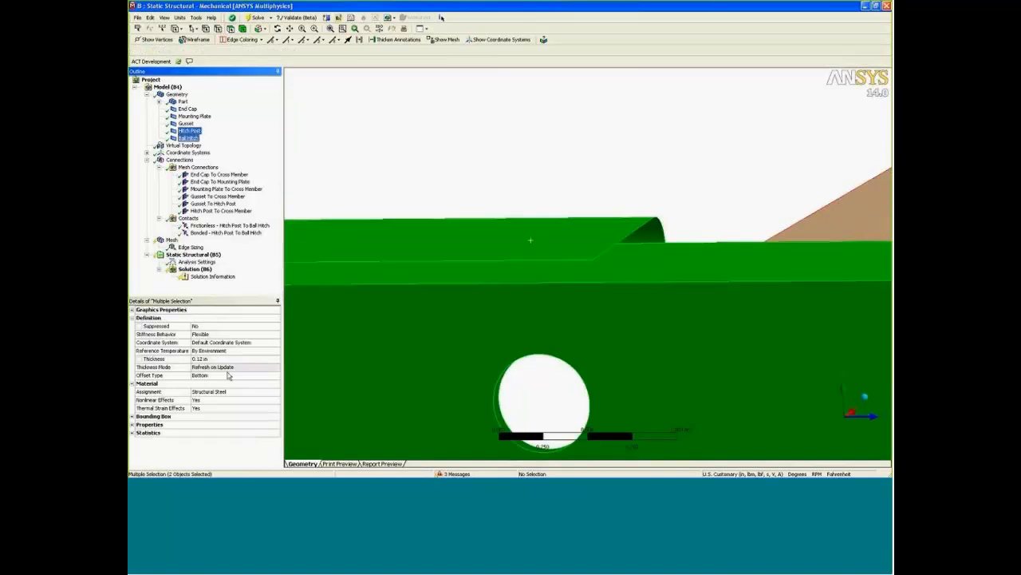
{"action": "left_click", "coordinate": [228, 376]}
{"action": "left_click", "coordinate": [230, 376]}
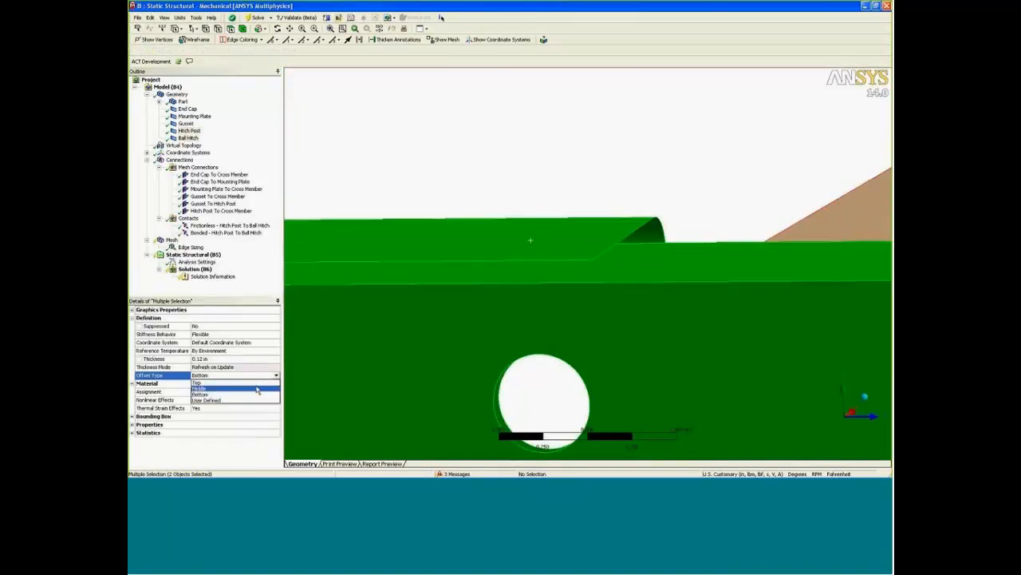
{"action": "left_click", "coordinate": [257, 388]}
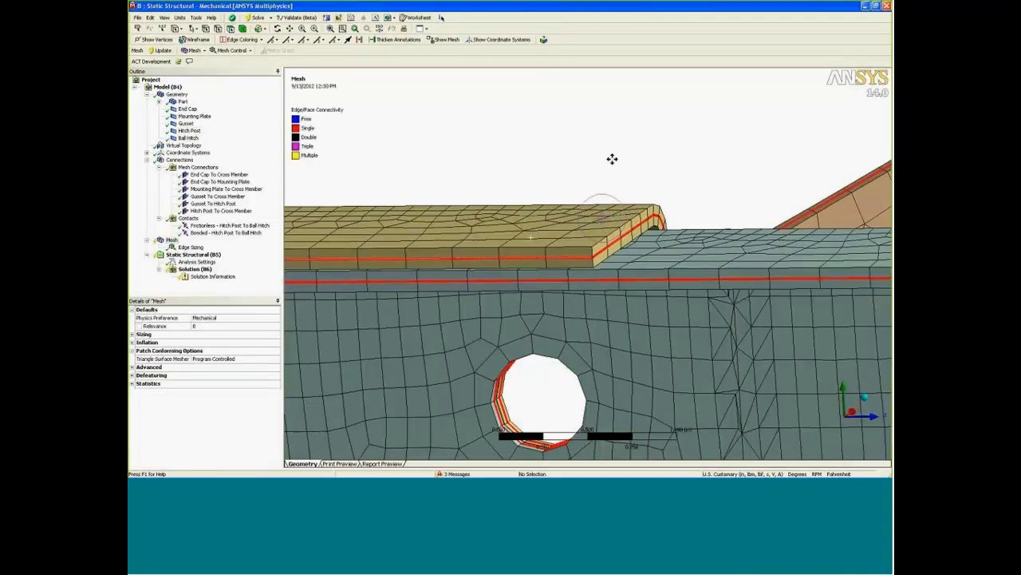
{"action": "scroll", "coordinate": [601, 182], "scroll_direction": "down", "scroll_amount": 6}
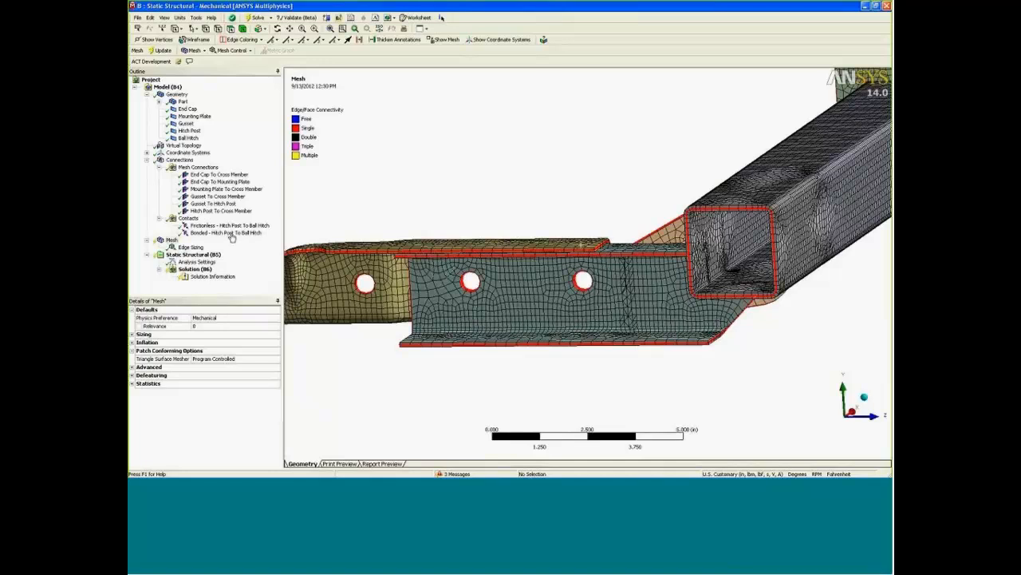
{"action": "middle_click_drag", "start_coordinate": [492, 347], "coordinate": [483, 312]}
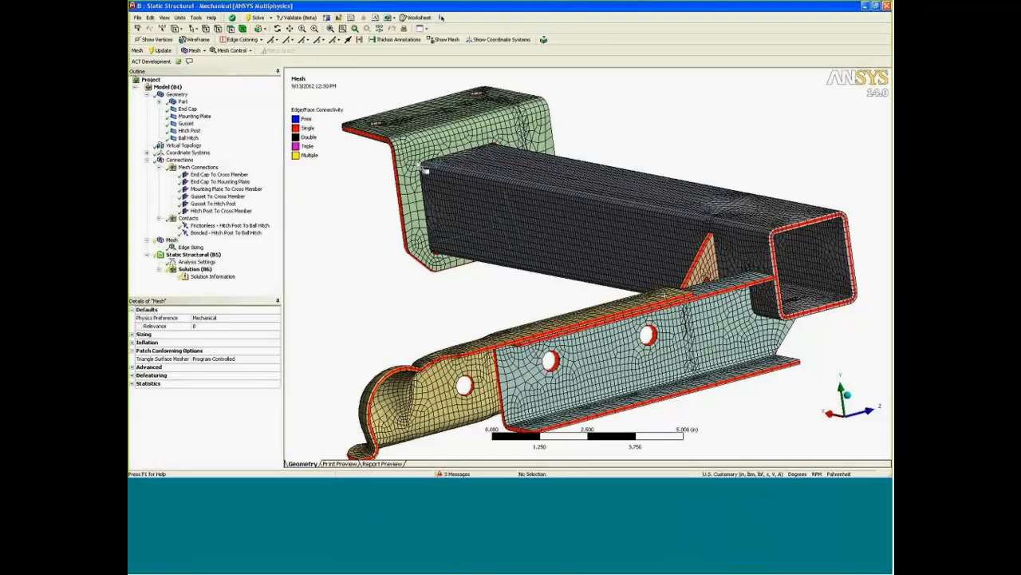
{"action": "middle_click_drag", "start_coordinate": [484, 305], "coordinate": [509, 268]}
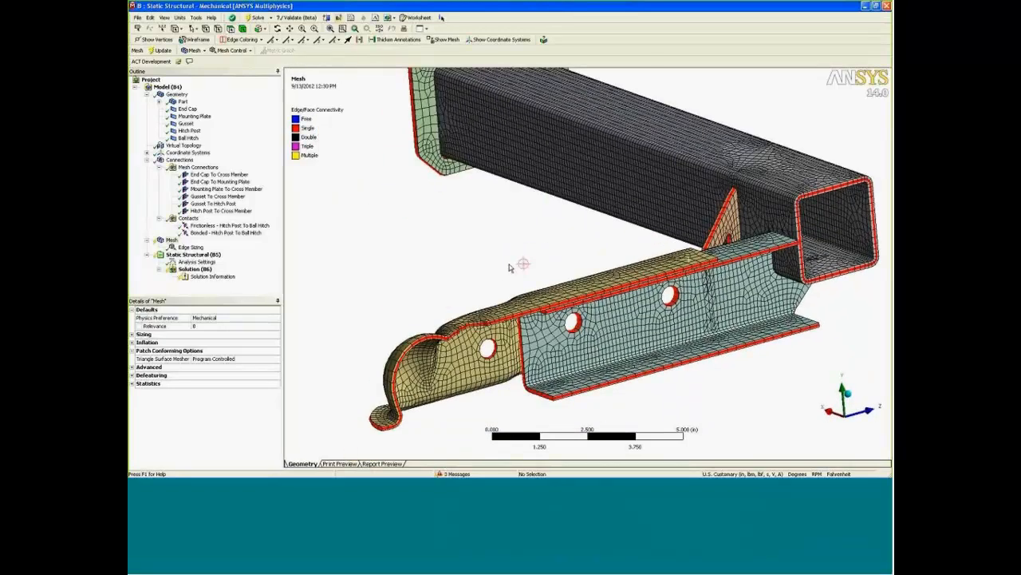
{"action": "mouse_move", "coordinate": [881, 474]}
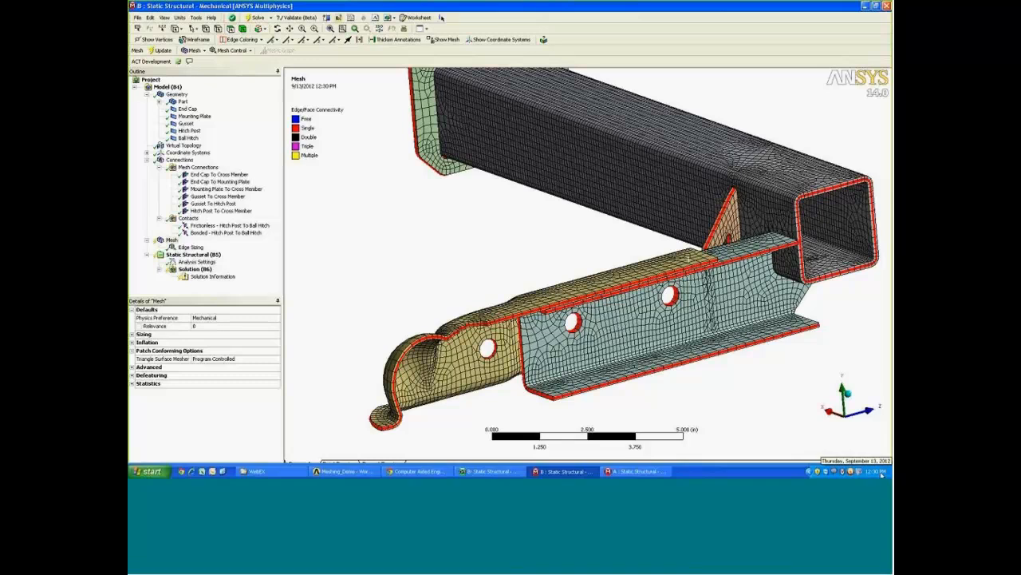